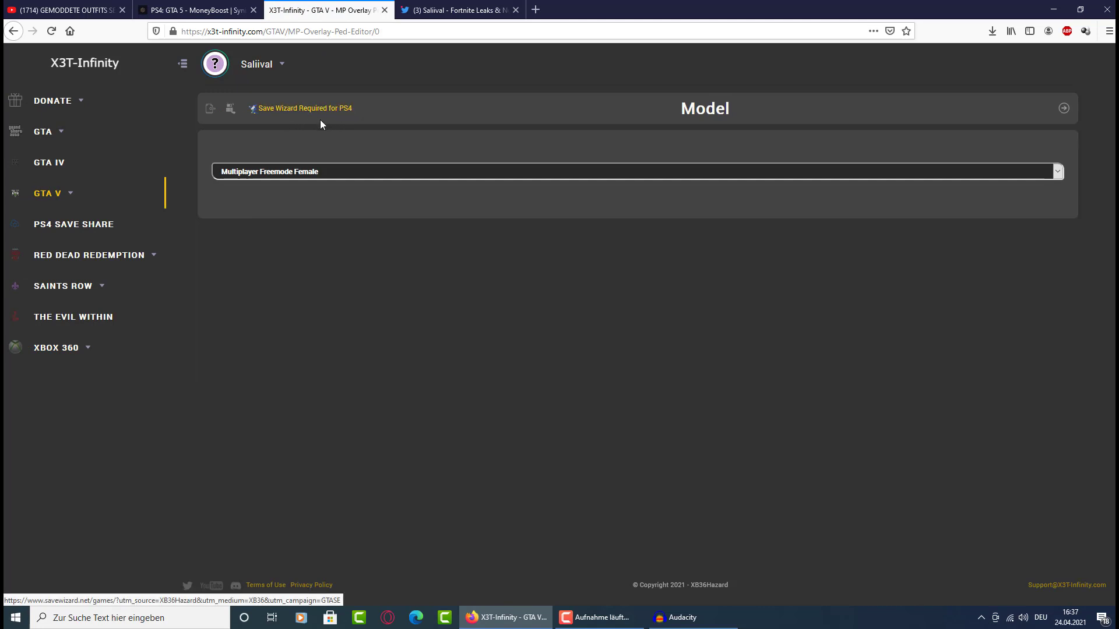
Choose Multiplayer Freemode Female as the character model and continue to the Mask page
left_click(315, 173)
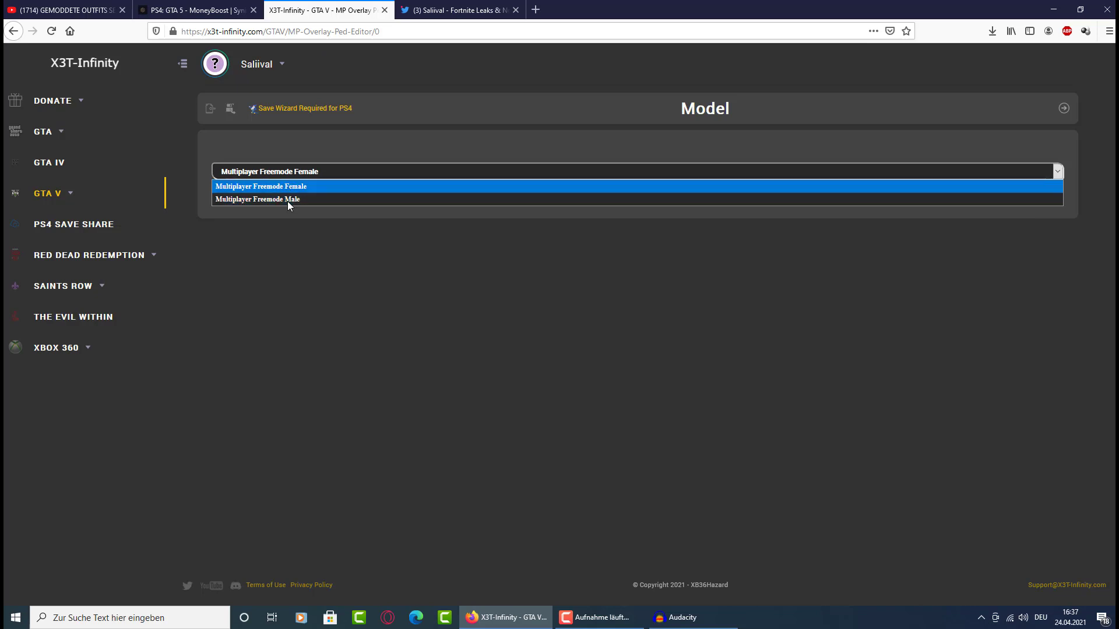
left_click(261, 191)
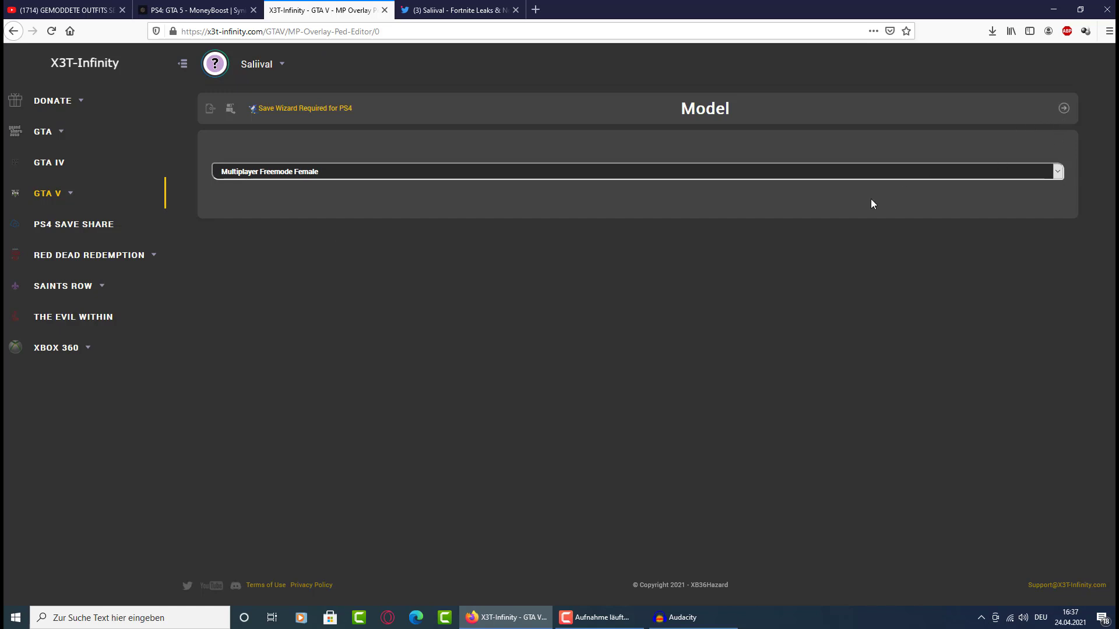
left_click(1064, 109)
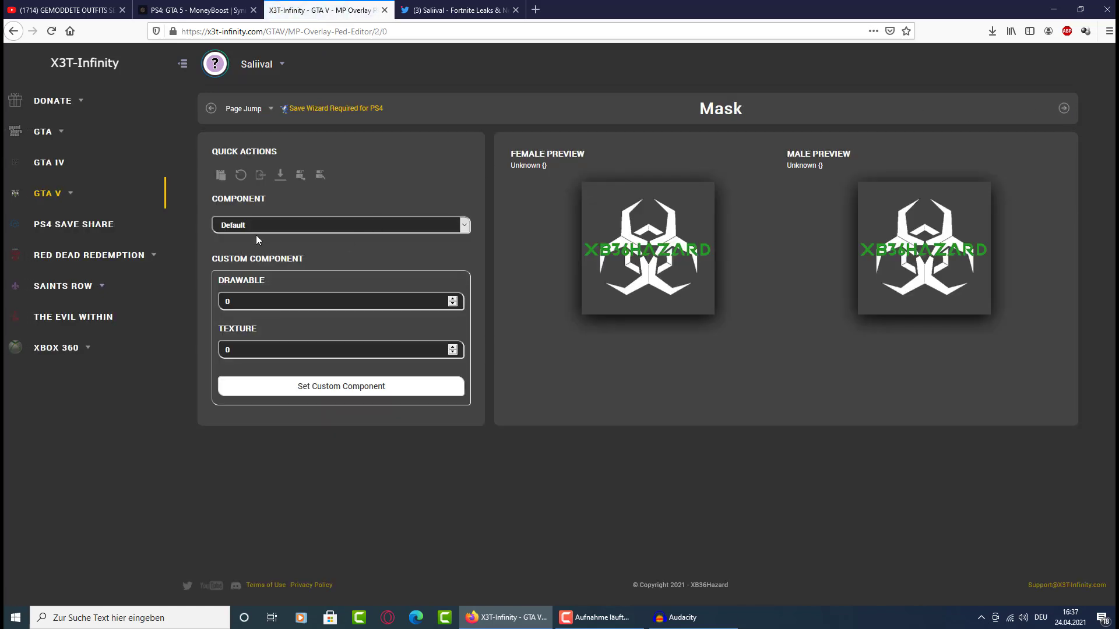
Set the mask component to Bone Skull
left_click(296, 220)
left_click(296, 220)
left_click(296, 220)
left_click(296, 220)
left_click(296, 221)
left_click(268, 313)
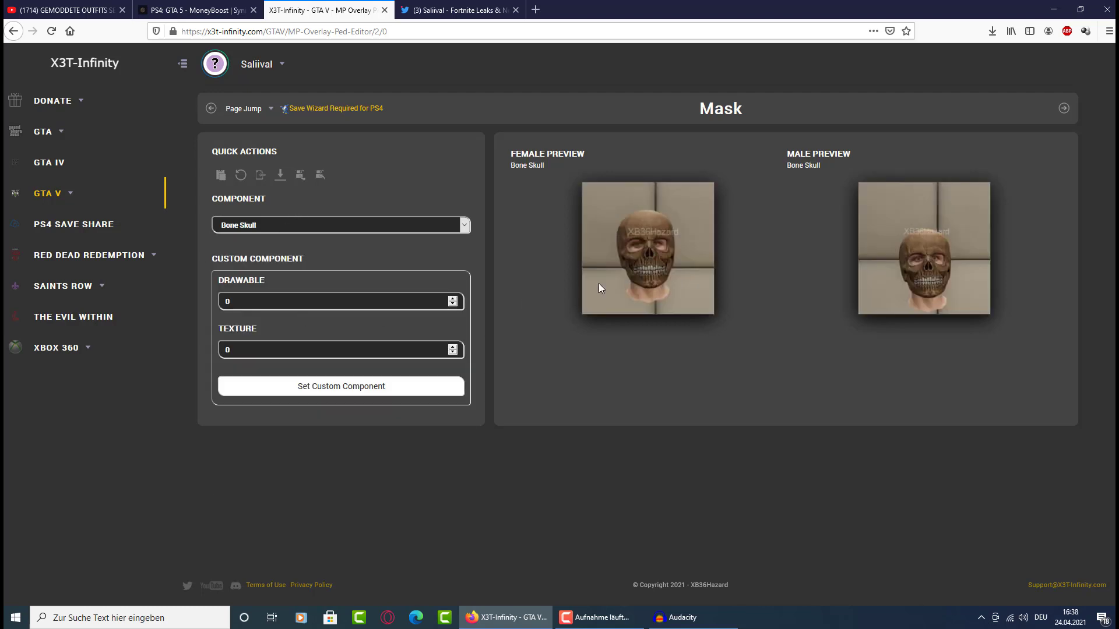
Set the mask component to Penguin and continue to the Skin / Hands page
left_click(268, 231)
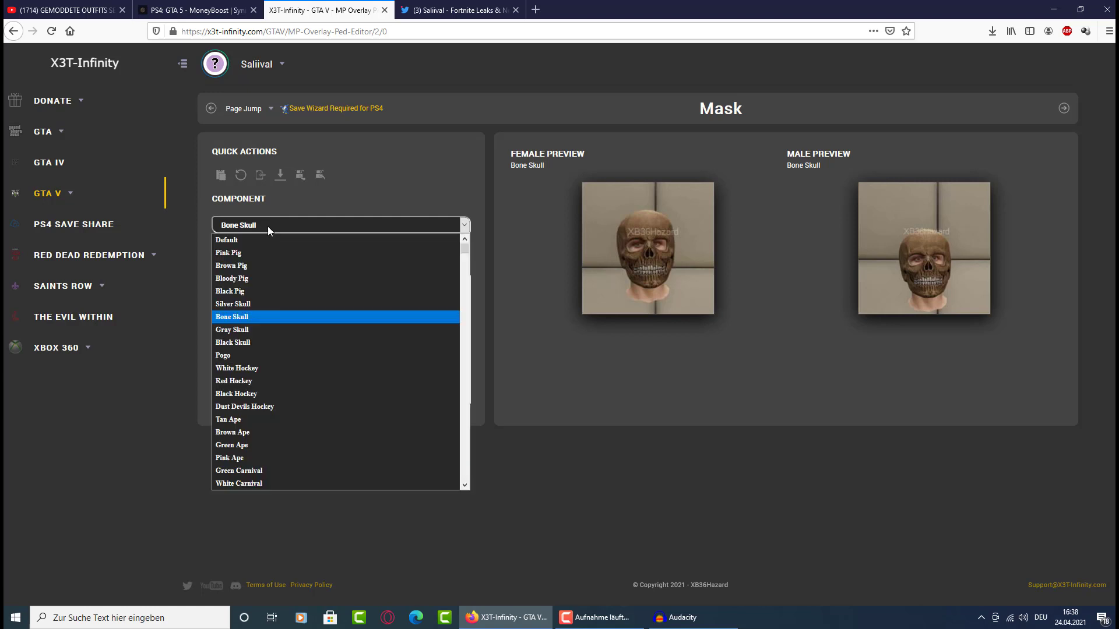
key("p")
key("e")
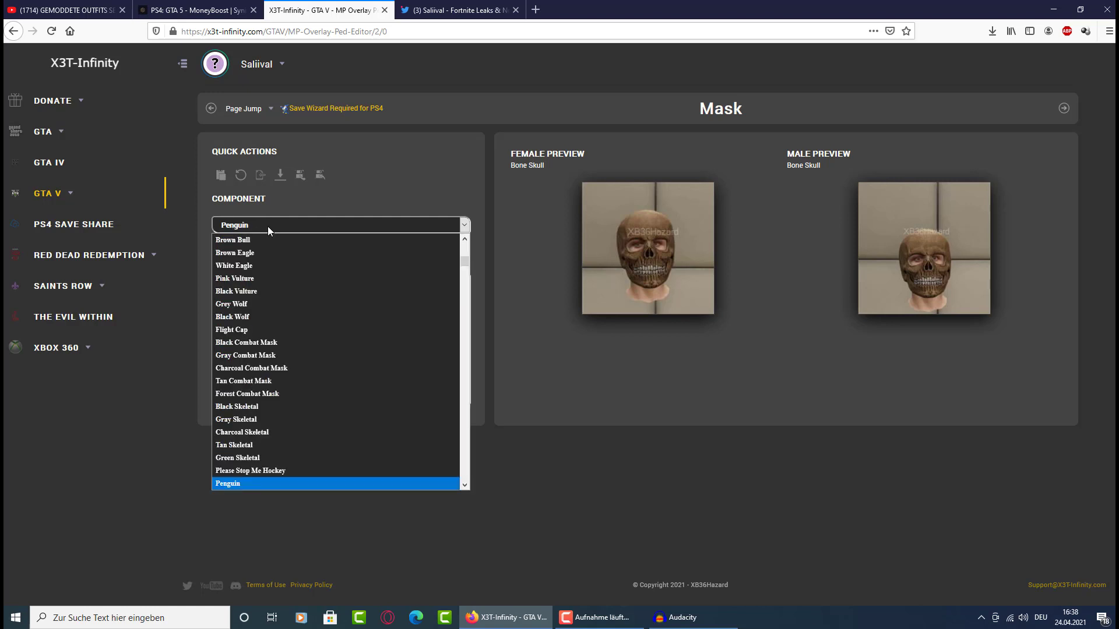
left_click(232, 226)
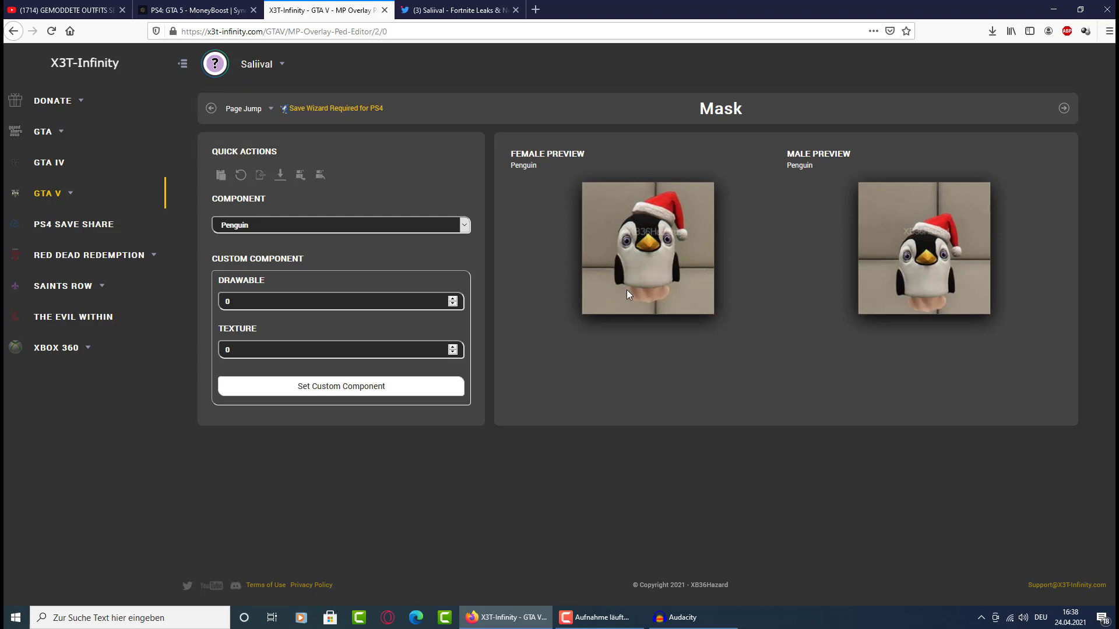
left_click(1063, 111)
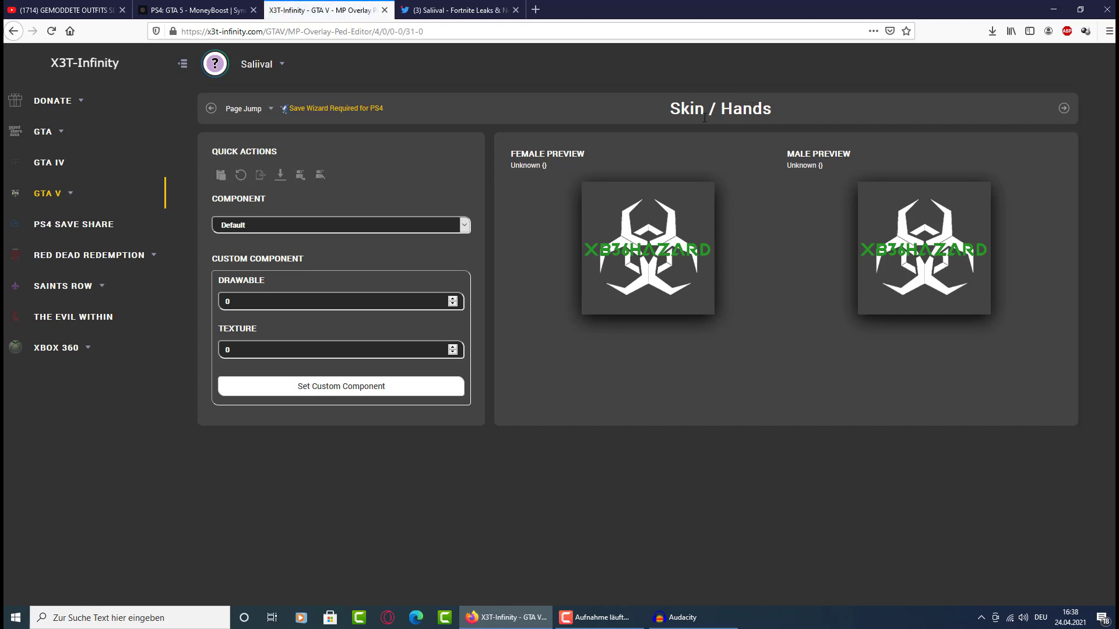
Step through the Skin / Hands components, select Skin Variant 14 and continue to the Legs page
left_click(305, 224)
scroll(264, 398, "down", 15)
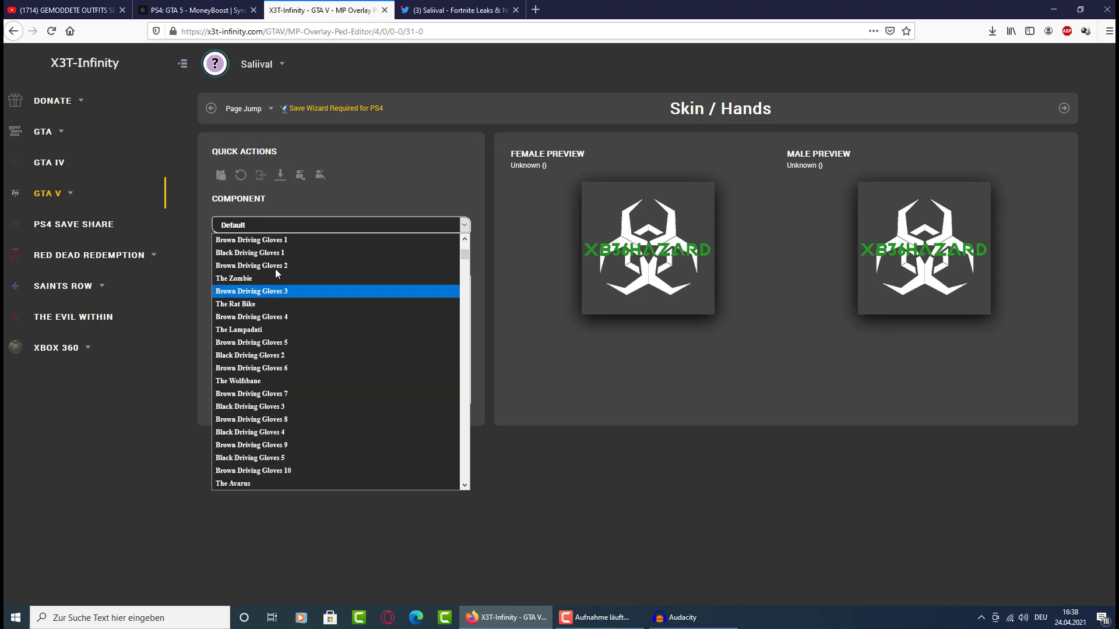
left_click(268, 226)
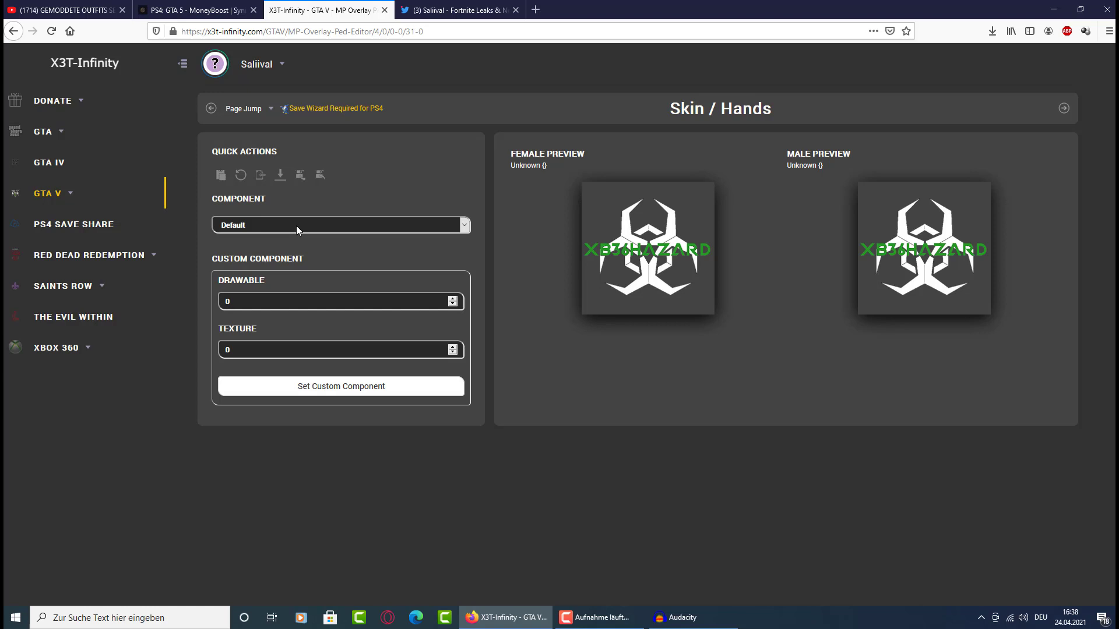
key("Down")
key("Down")
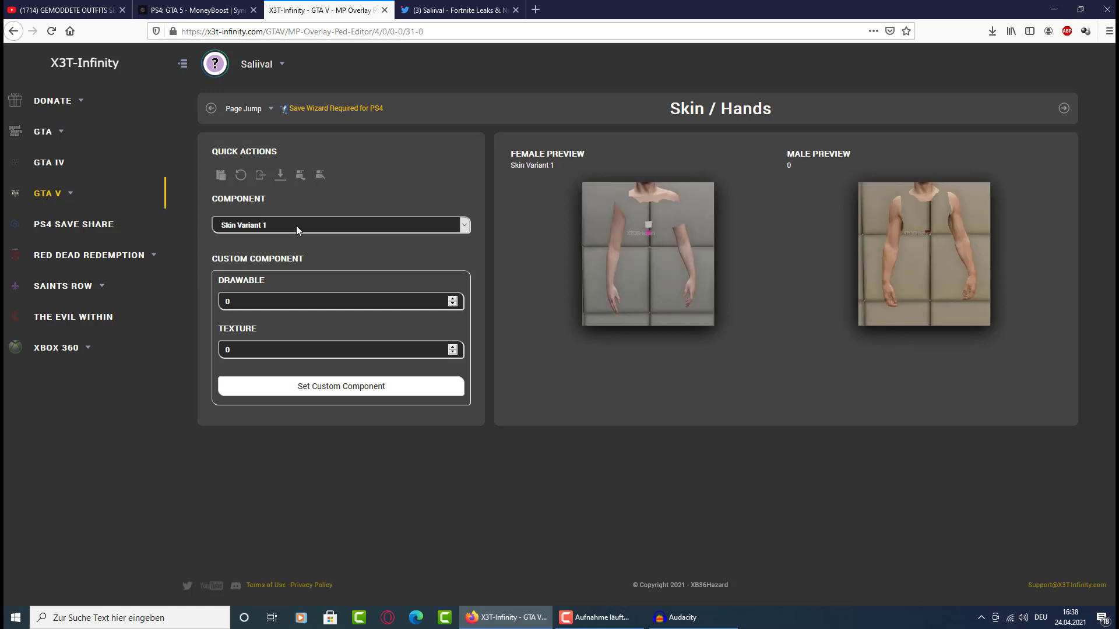
key("Down")
key("Down")
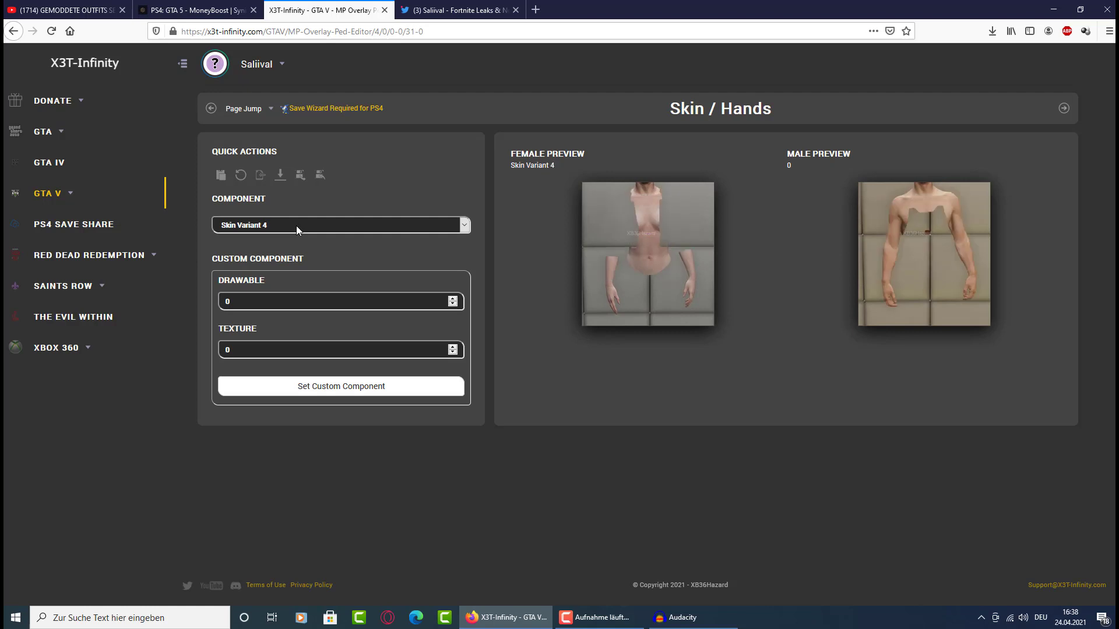
key("Down")
key("Down")
key("Down")
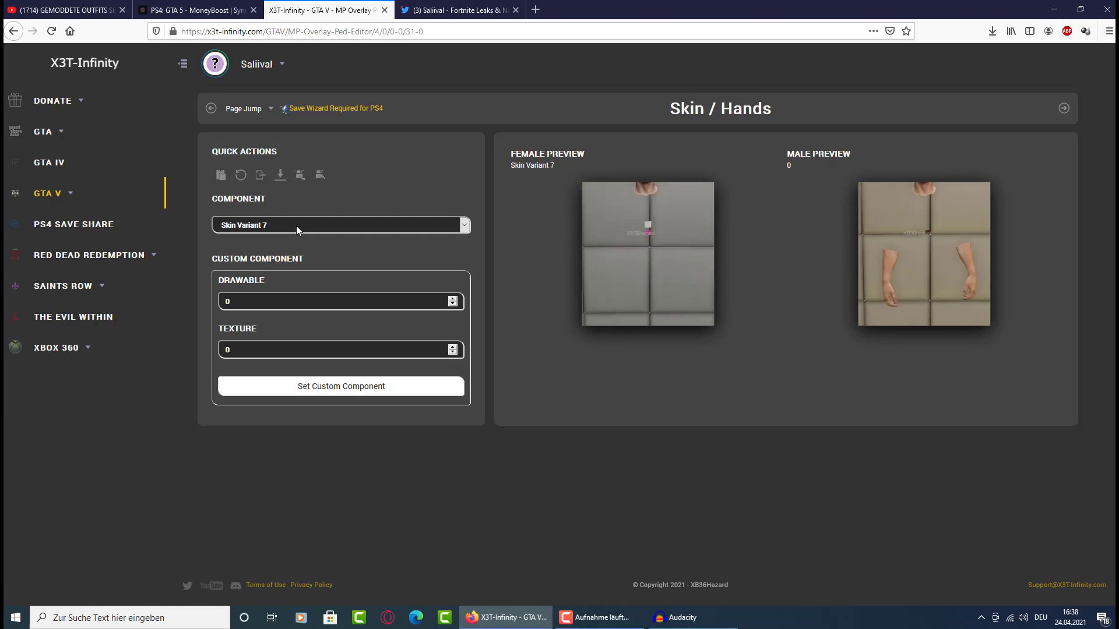
key("Down")
key("Down")
key("Down")
key("Down")
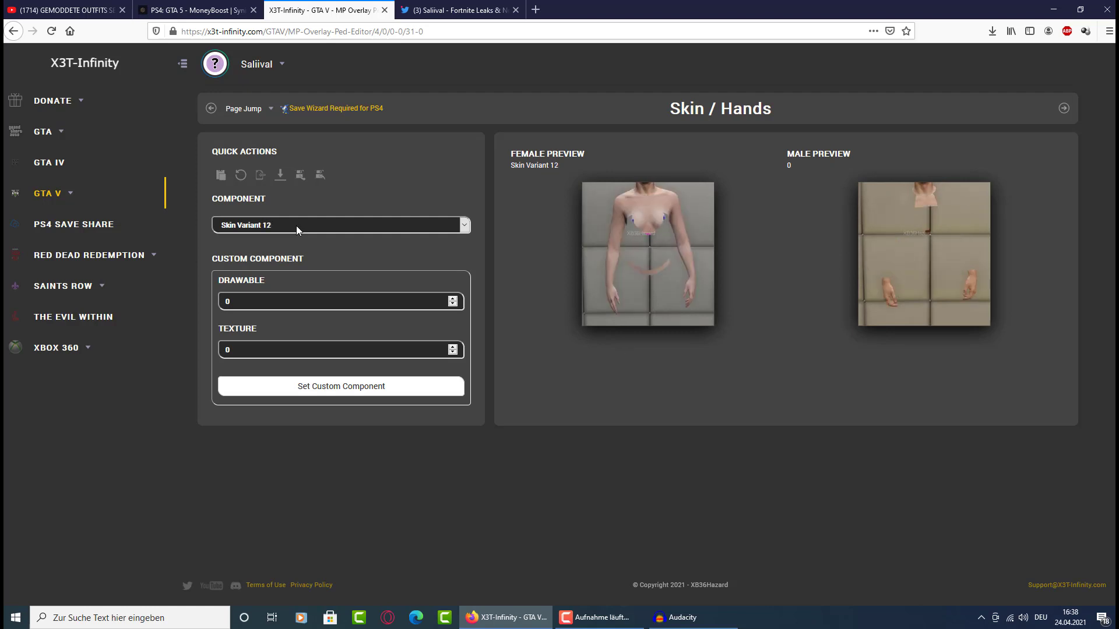
key("Up")
key("Up")
key("Up")
key("Down")
key("Down")
key("Down")
key("Down")
key("Up")
key("Up")
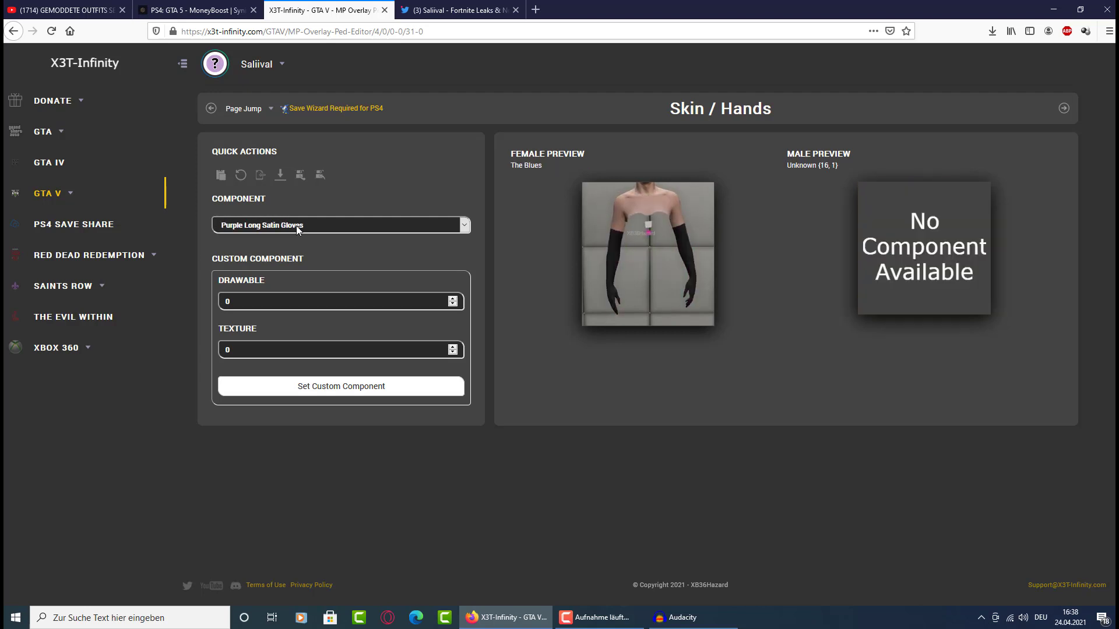
key("Up")
key("Up")
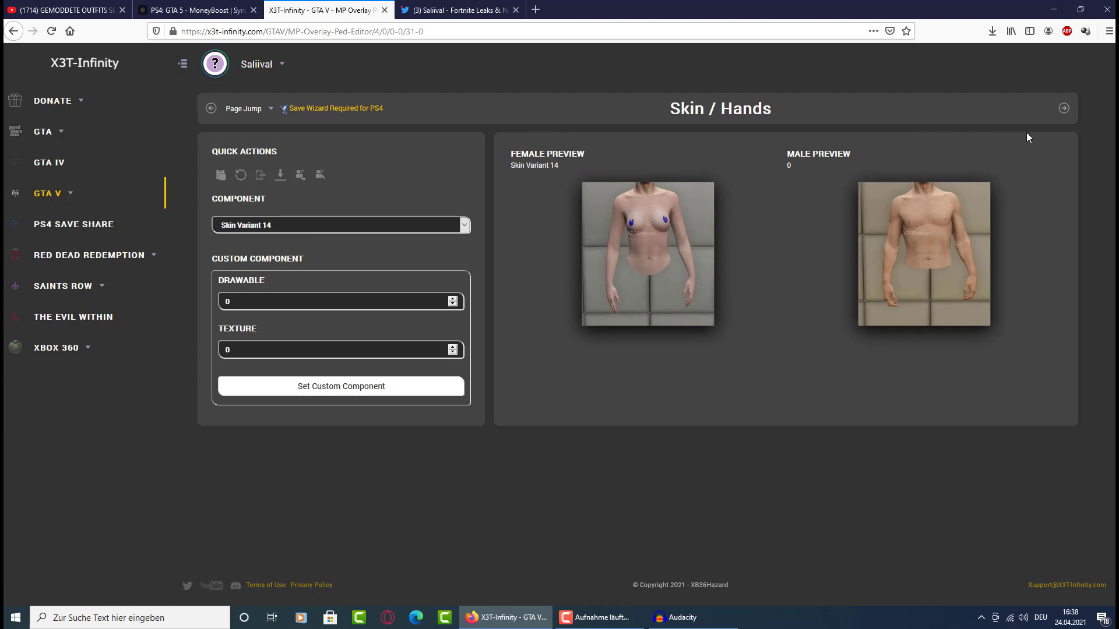
left_click(1063, 115)
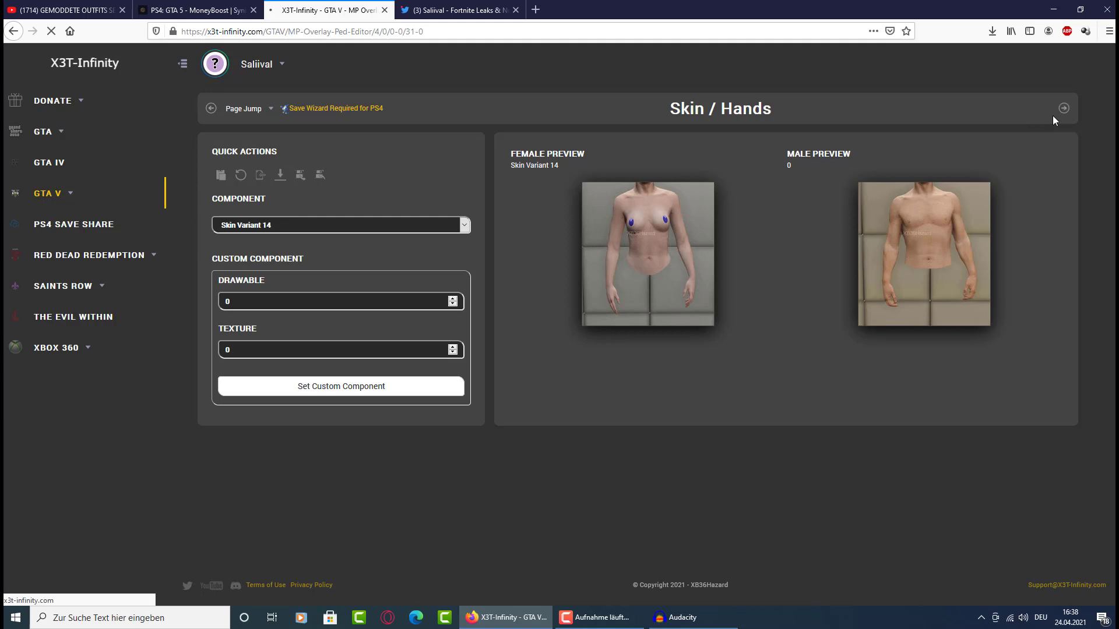
Set the legs component to Checkerboard Rollups 7
left_click(341, 228)
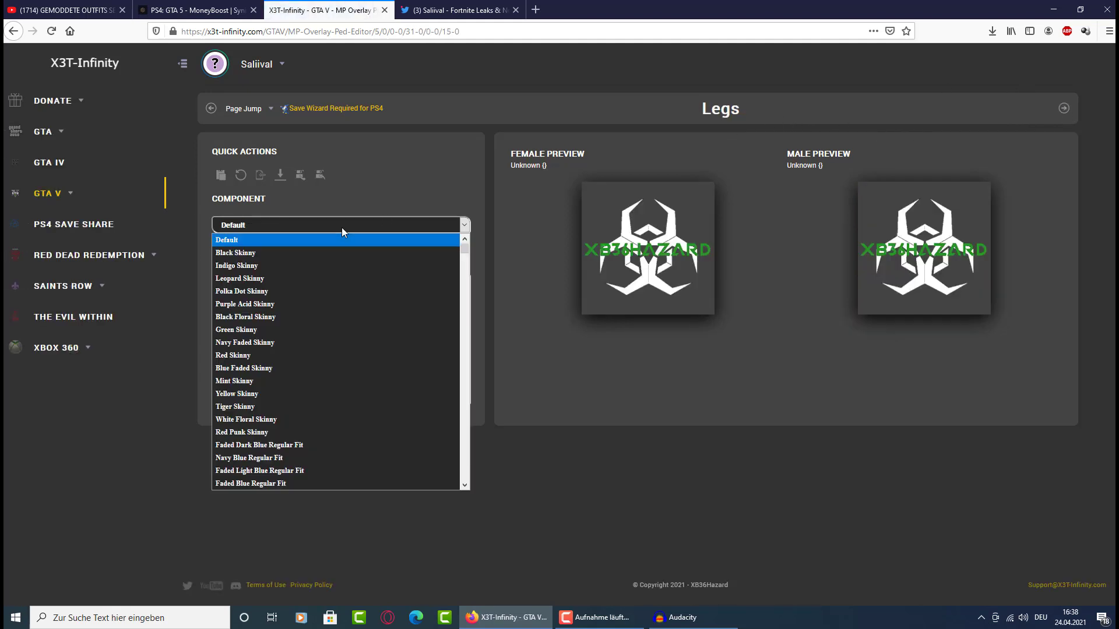
scroll(364, 343, "down", 5)
scroll(361, 345, "down", 5)
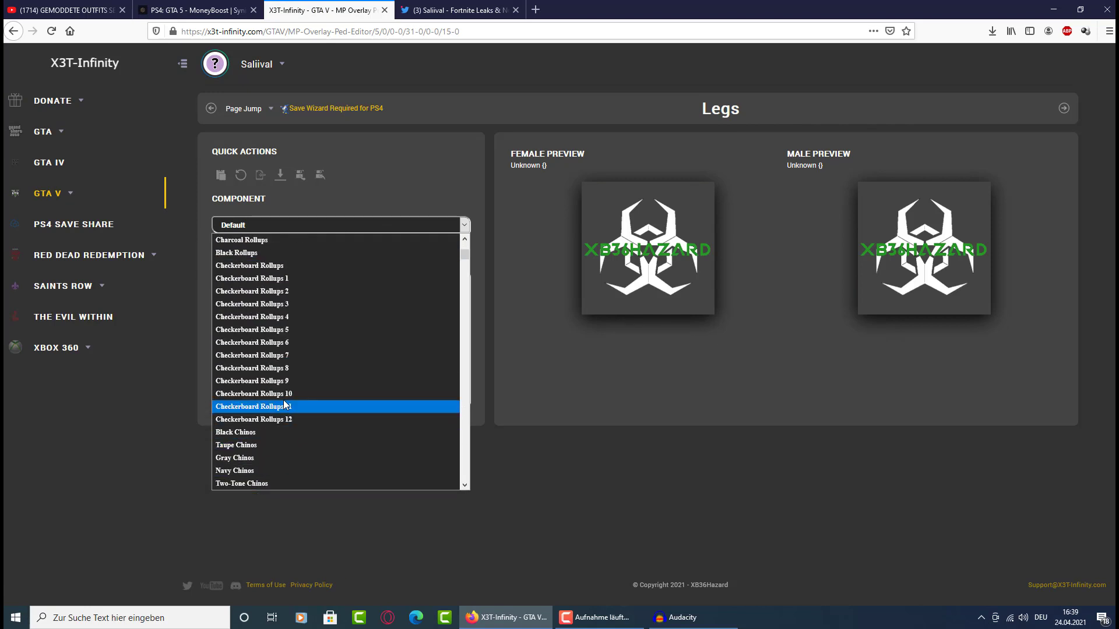
left_click(254, 357)
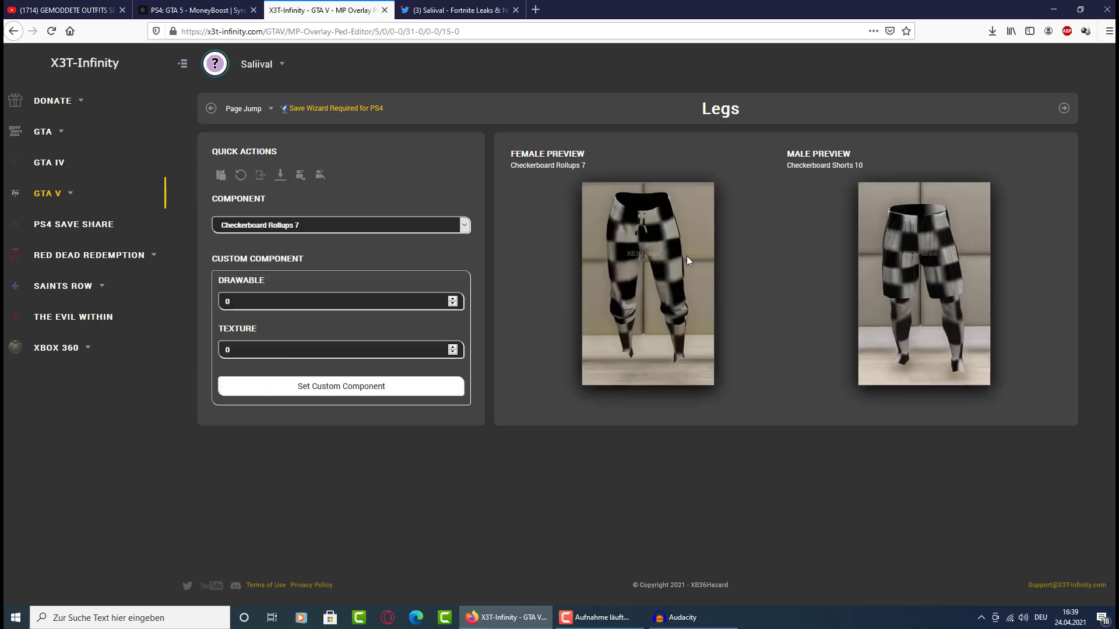
Change the legs component to Checkerboard Denim Shorts 7 and try to continue to the following page
left_click(377, 230)
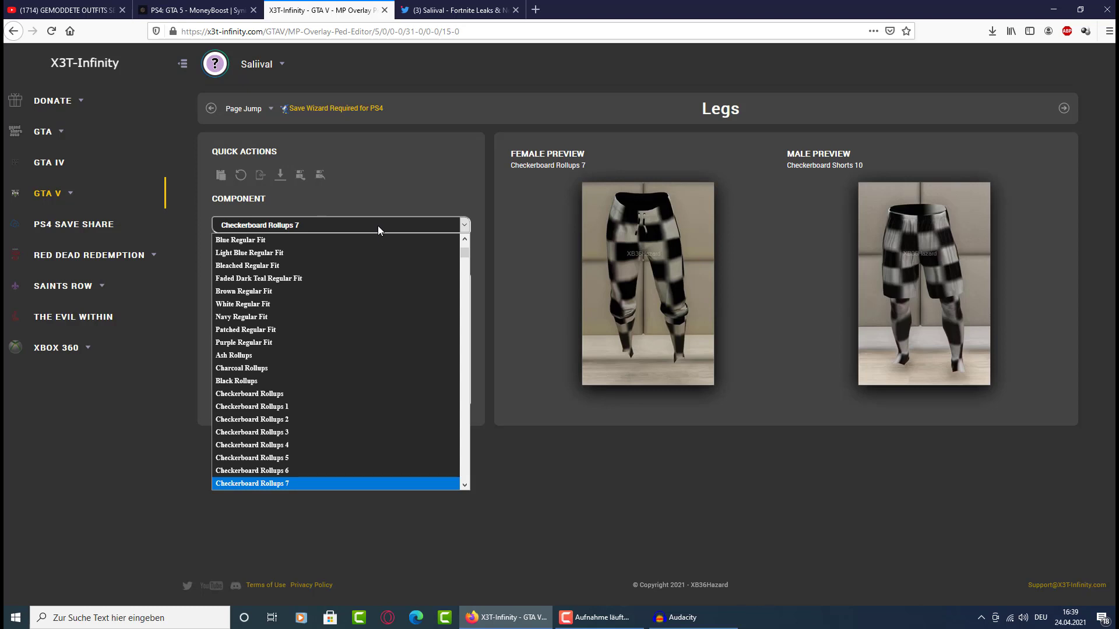
left_click(378, 229)
key("Down")
key("Down")
key("Down")
key("Down")
key("Down")
key("Down")
key("Down")
key("Down")
key("Down")
key("Down")
key("Down")
key("Down")
key("Down")
key("Down")
key("Down")
key("Down")
key("Down")
key("Down")
key("Down")
key("Down")
key("Down")
key("Down")
key("Down")
key("Down")
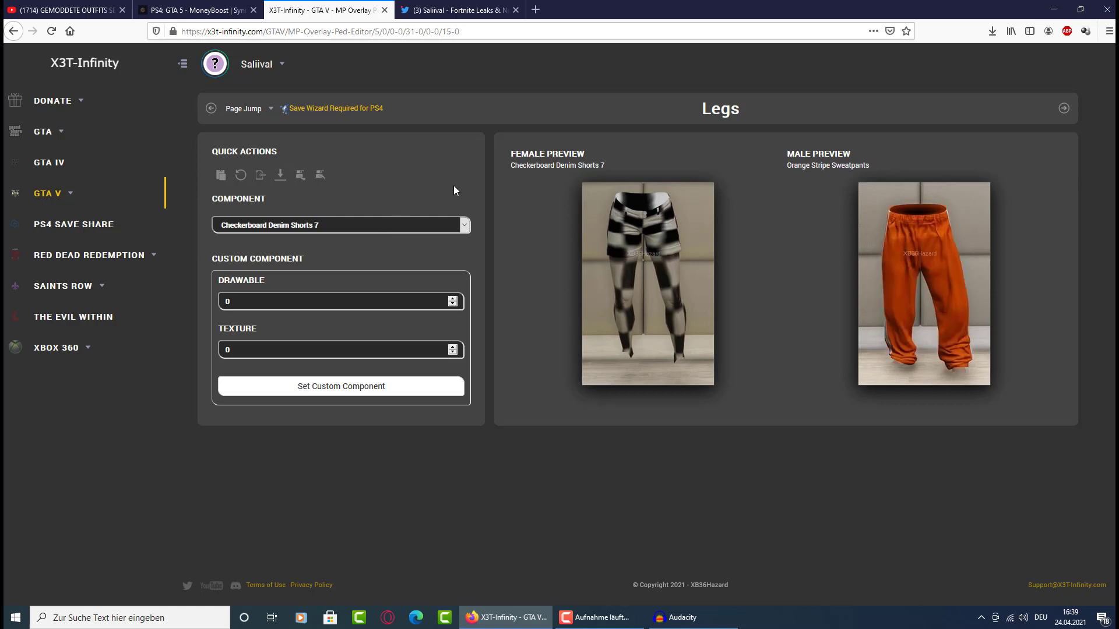
left_click(1063, 116)
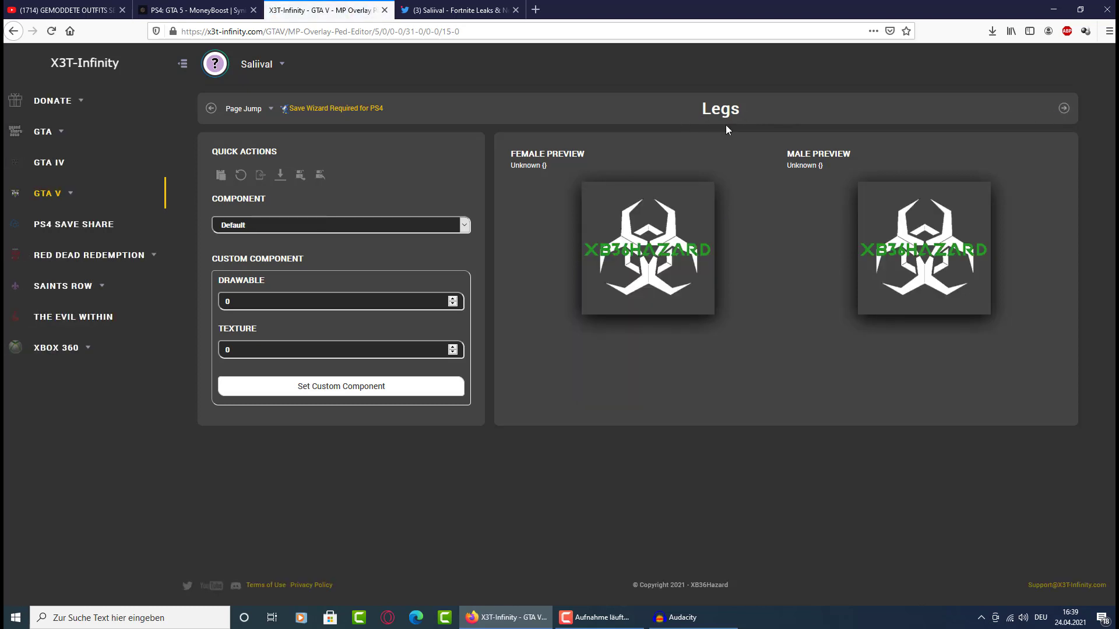
Set the legs component to Checkerboard Rollups 5 and continue to the Parachute / Bag page
left_click(365, 232)
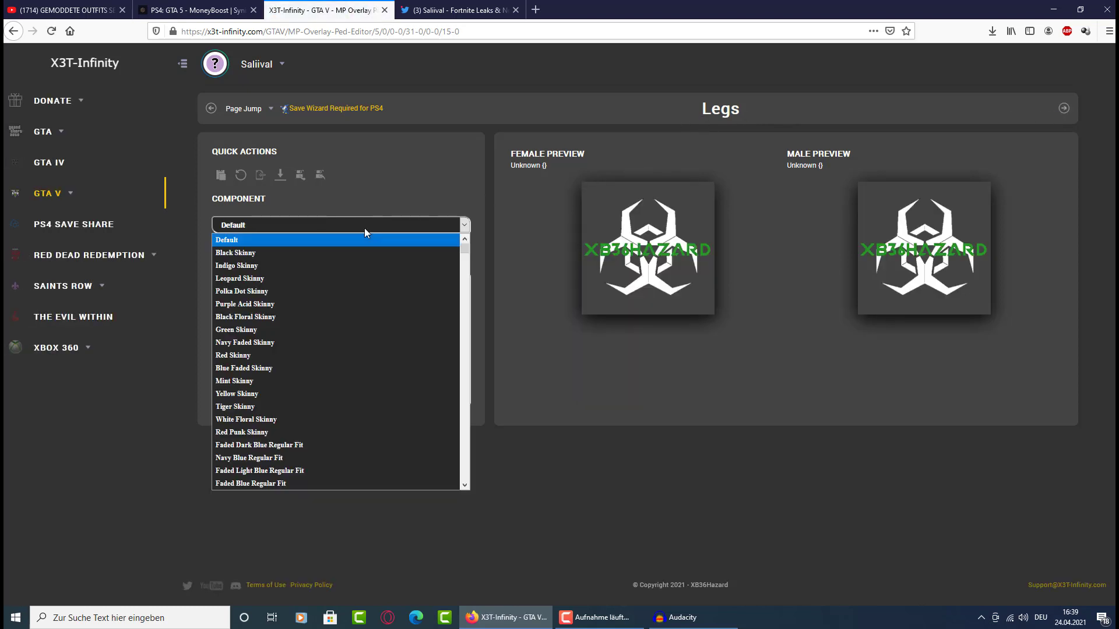
left_click(365, 228)
key("Down")
key("Down")
key("Down")
key("Down")
key("Down")
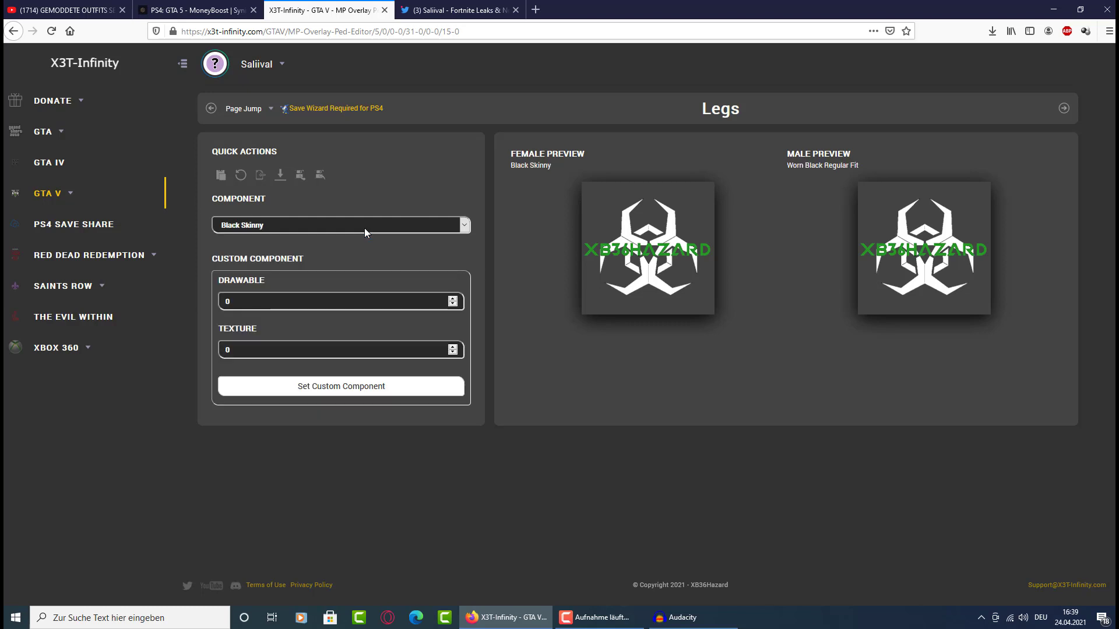
key("Down")
key("Down")
key("Down")
key("Down")
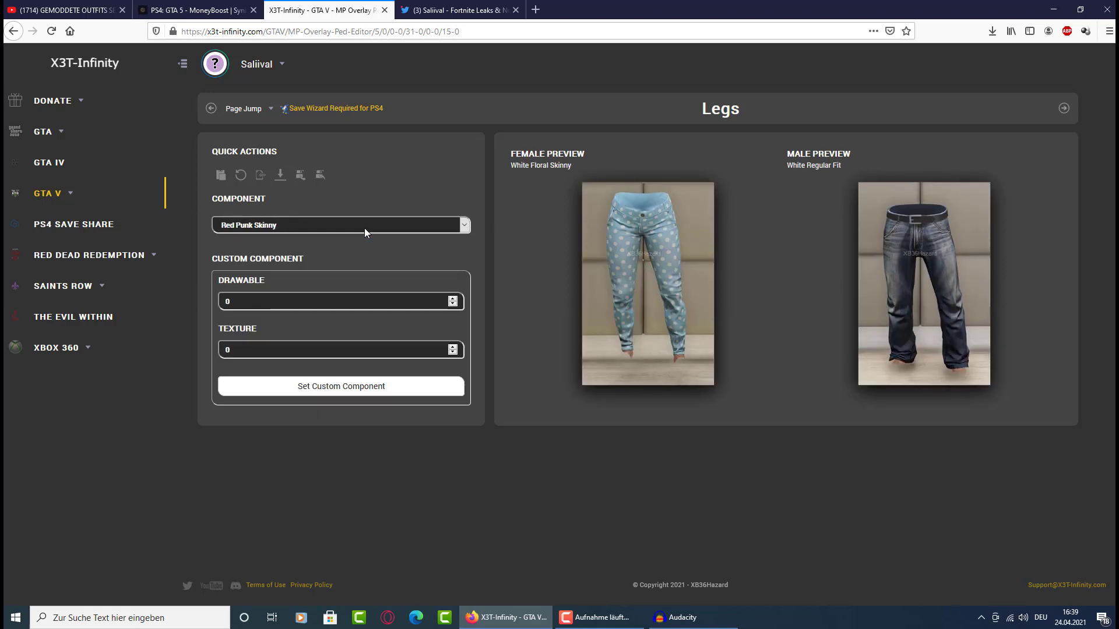
key("Down")
key("Down")
key("Down")
key("Down")
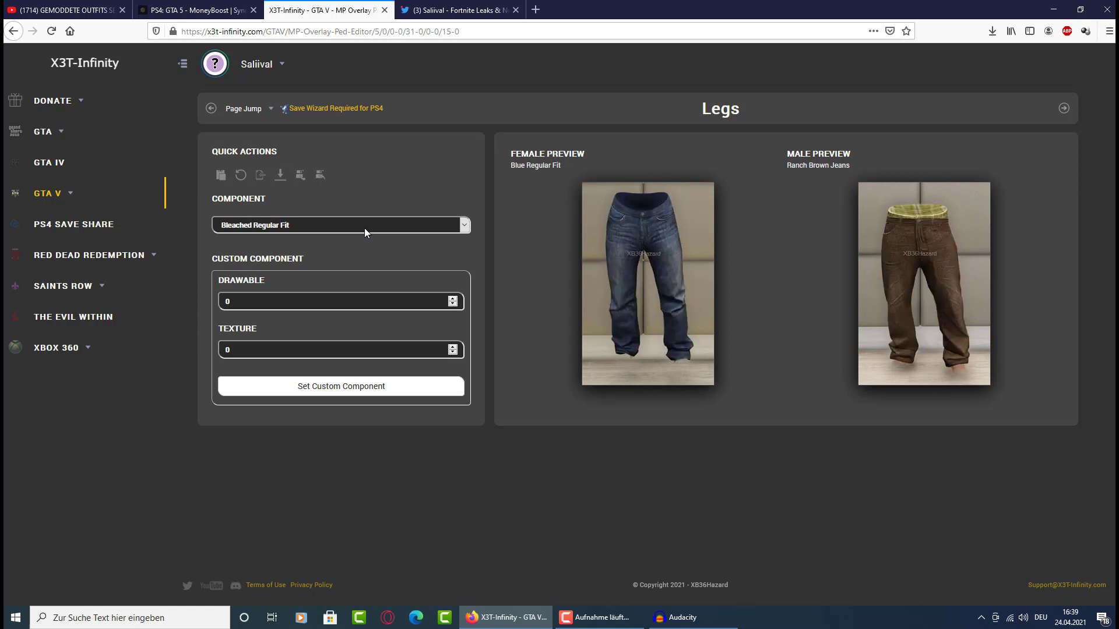
key("Down")
key("Down")
key("Down")
key("Down")
key("Down")
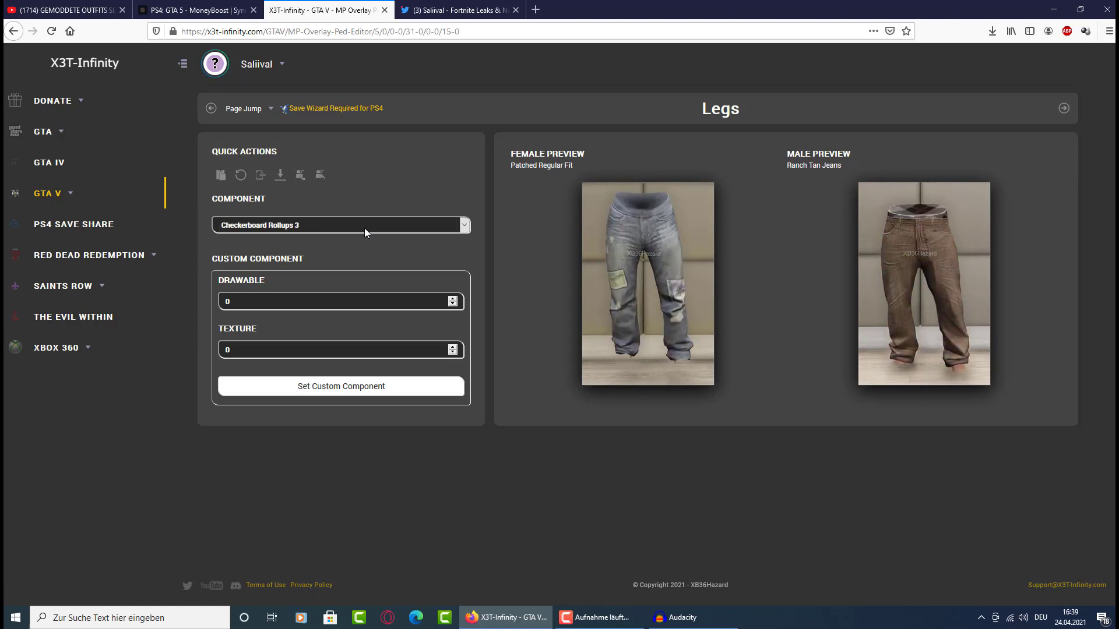
key("Down")
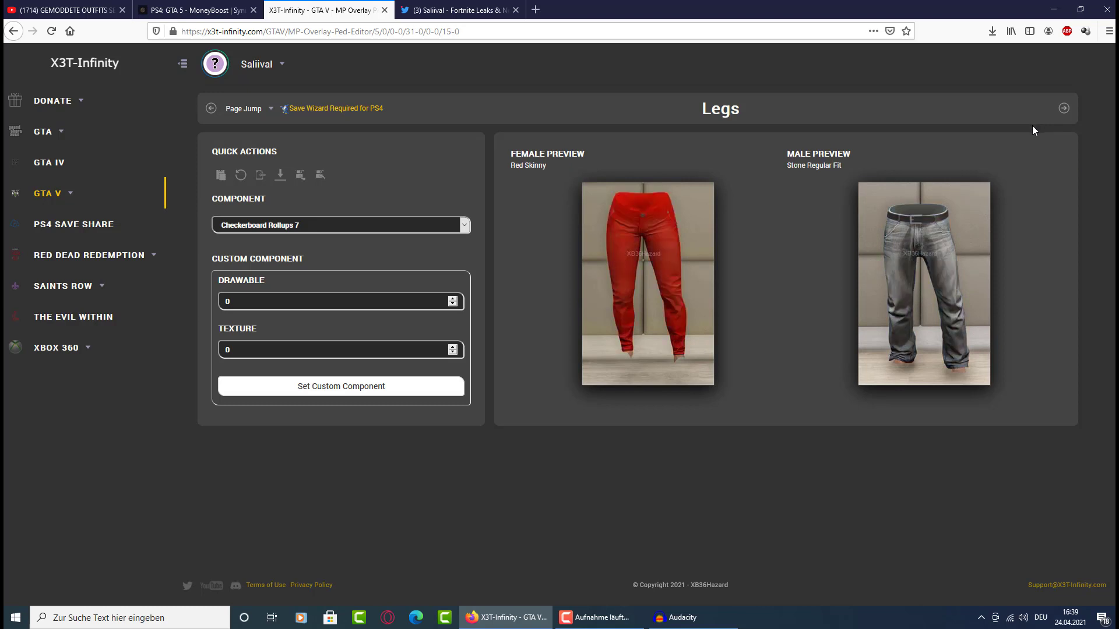
key("Up")
key("Up")
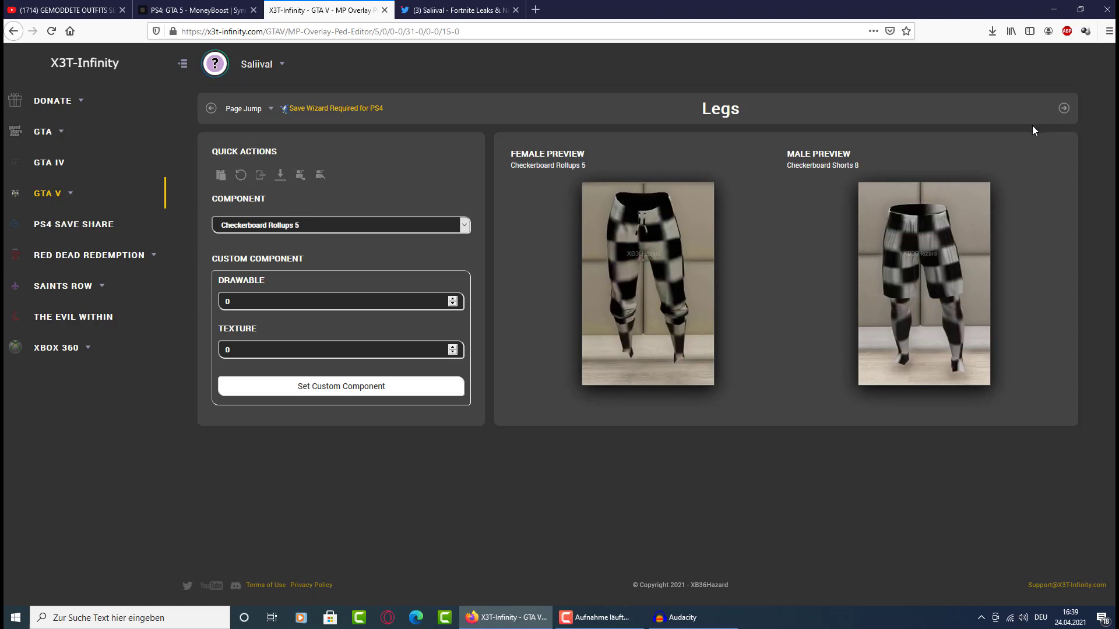
left_click(1061, 113)
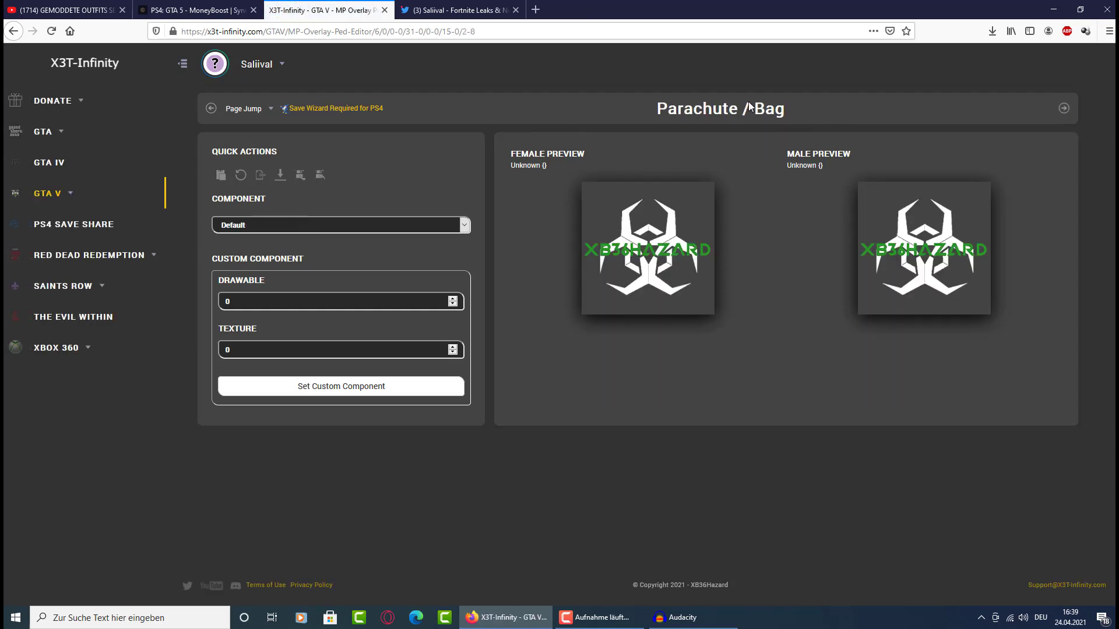
Set the bag component to one of the Messenger Bags near the end of the component list
left_click(310, 228)
scroll(362, 326, "down", 5)
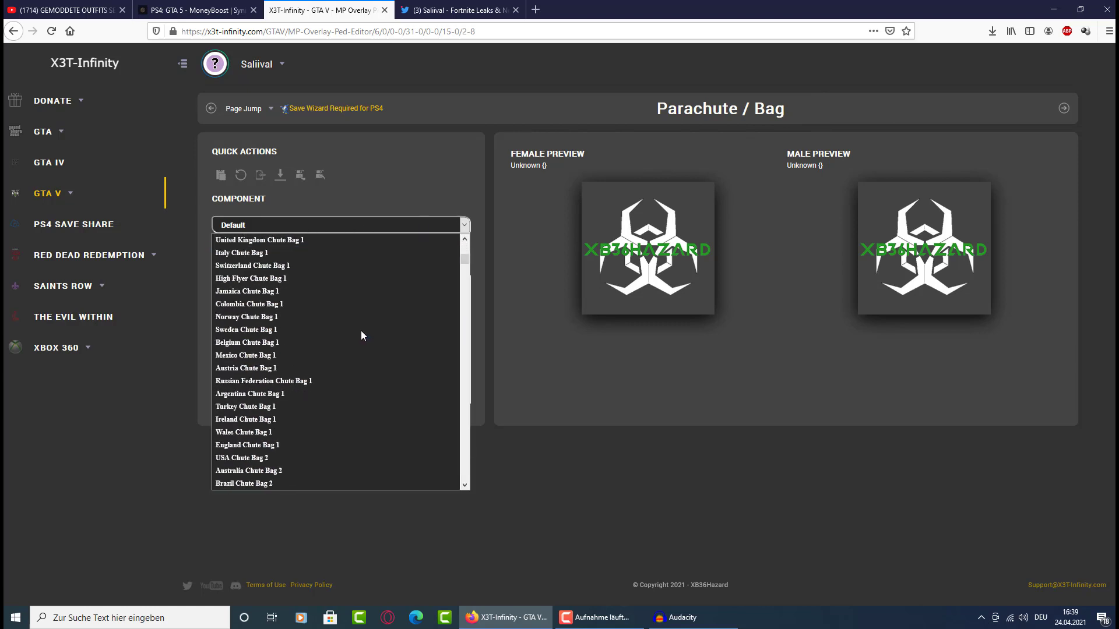
left_click_drag(465, 261, 472, 470)
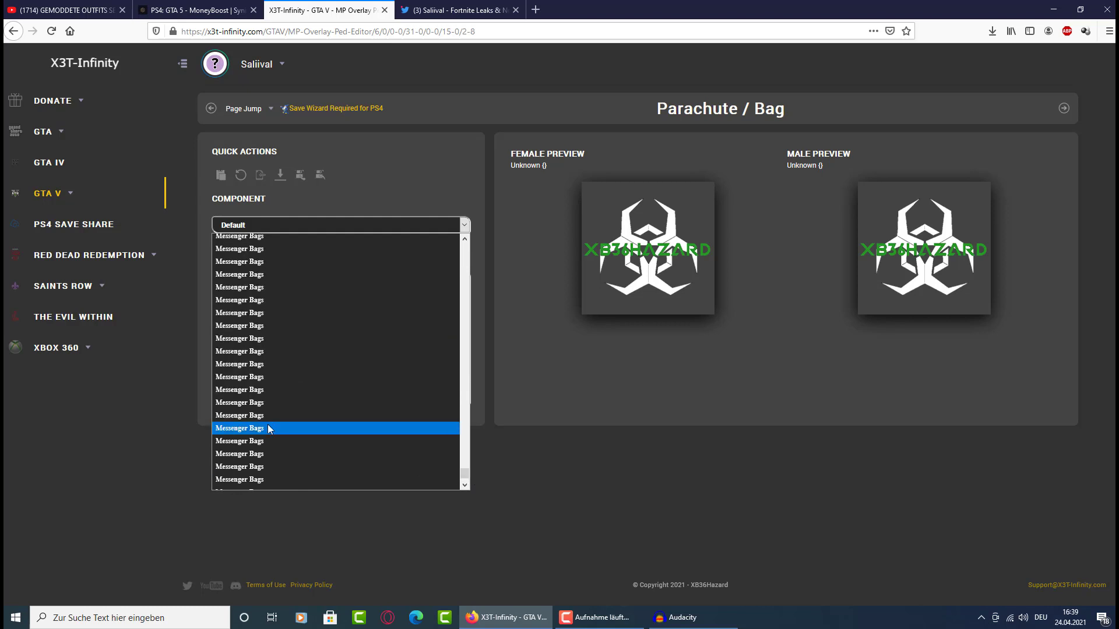
left_click(263, 415)
Change the bag component to Duffel Bags
left_click(359, 230)
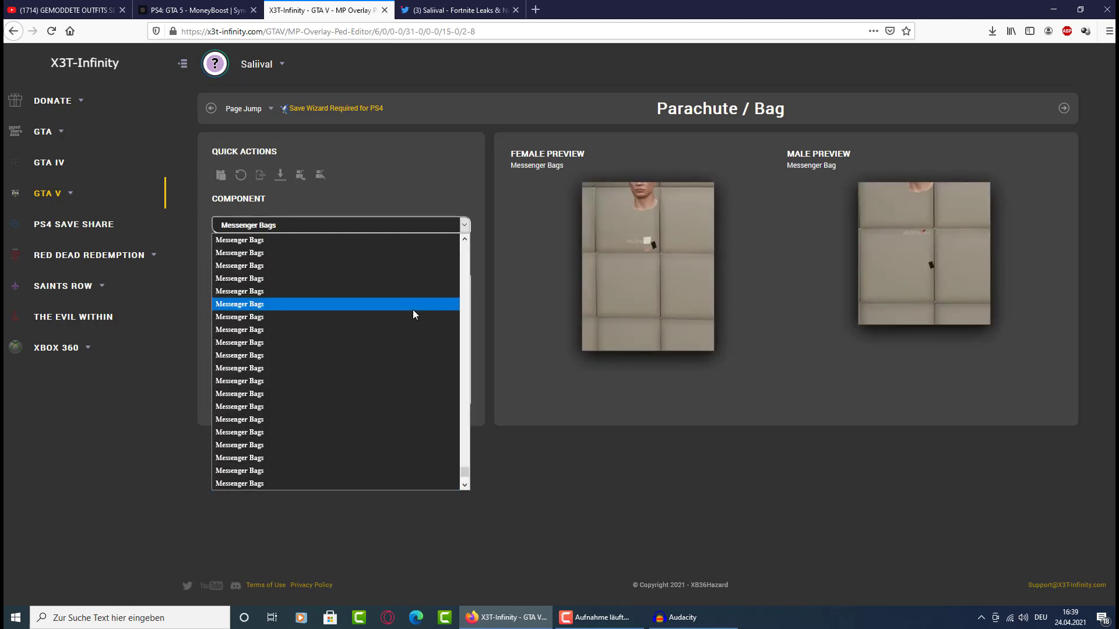
scroll(352, 316, "up", 3)
left_click(274, 279)
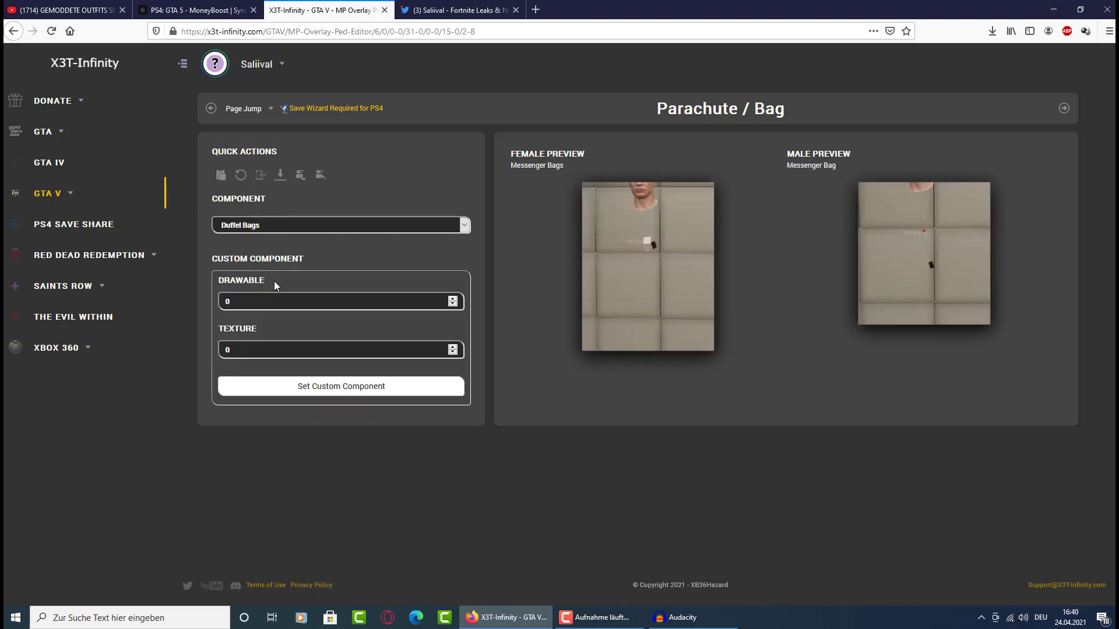
Reset the bag component to Default and continue to the Shoes page
key("alt+Down")
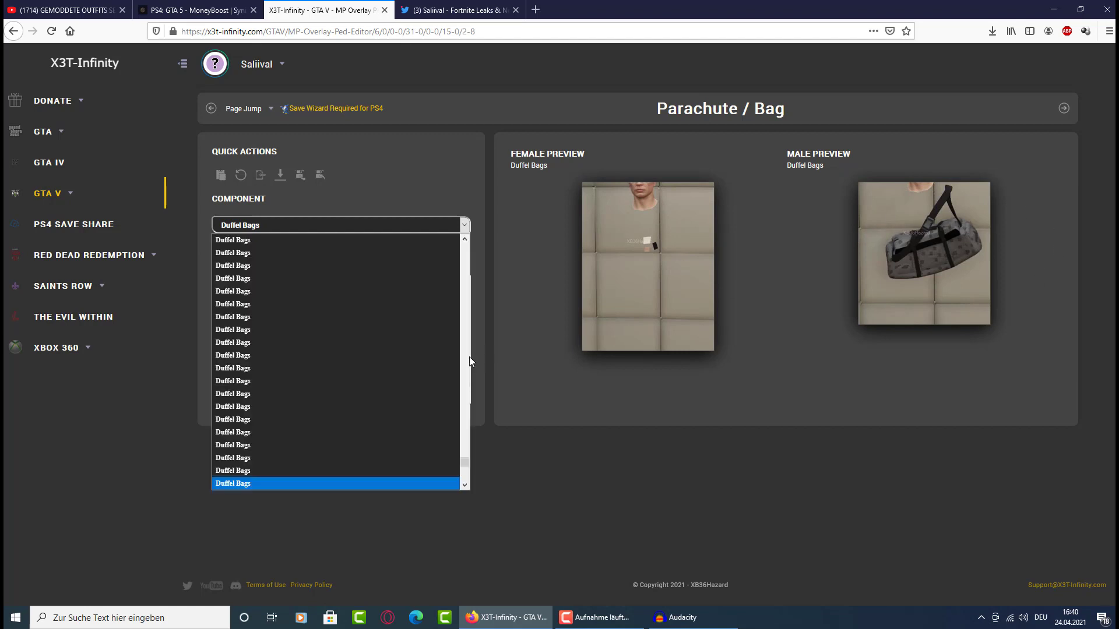
left_click_drag(468, 463, 466, 234)
left_click(359, 239)
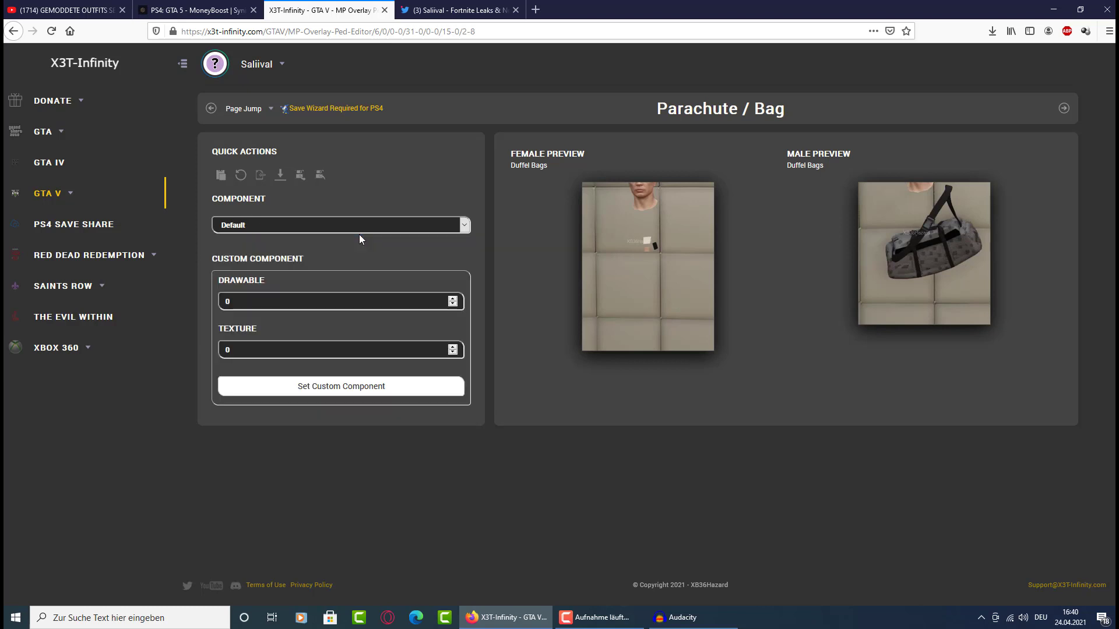
left_click(1063, 111)
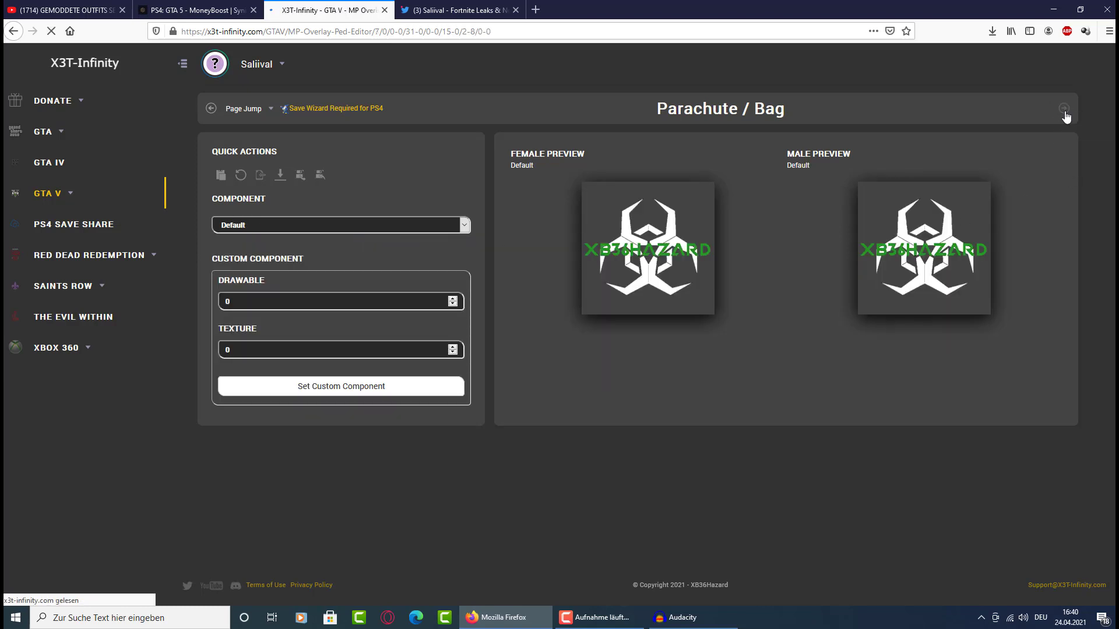
Set the shoes component to Checkerboard Platforms 11
left_click(263, 227)
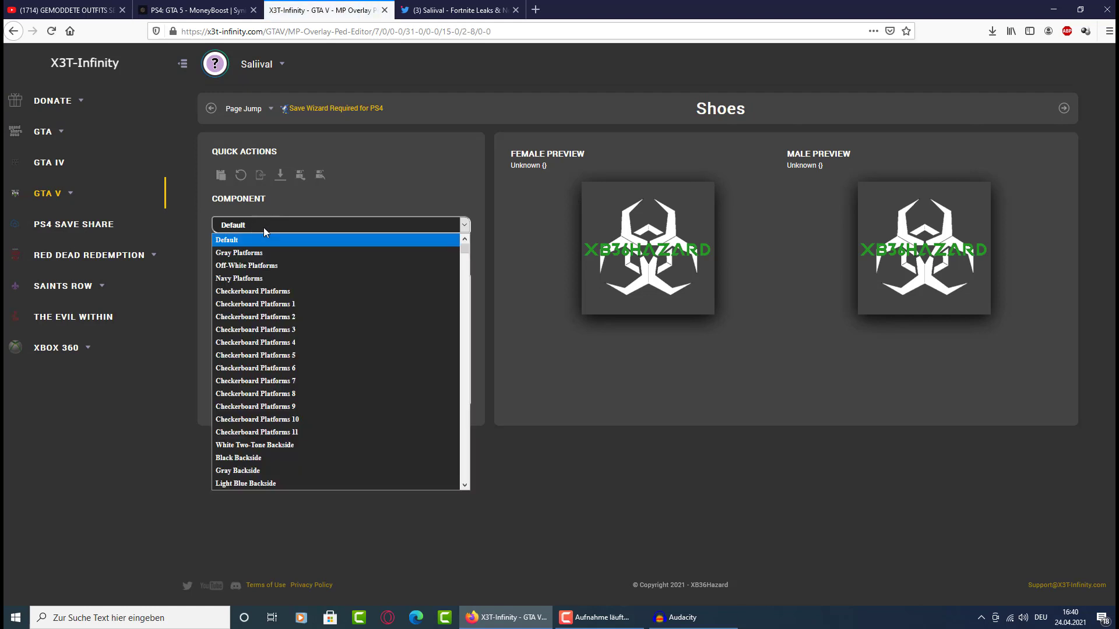
scroll(316, 319, "down", 4)
scroll(320, 320, "up", 2)
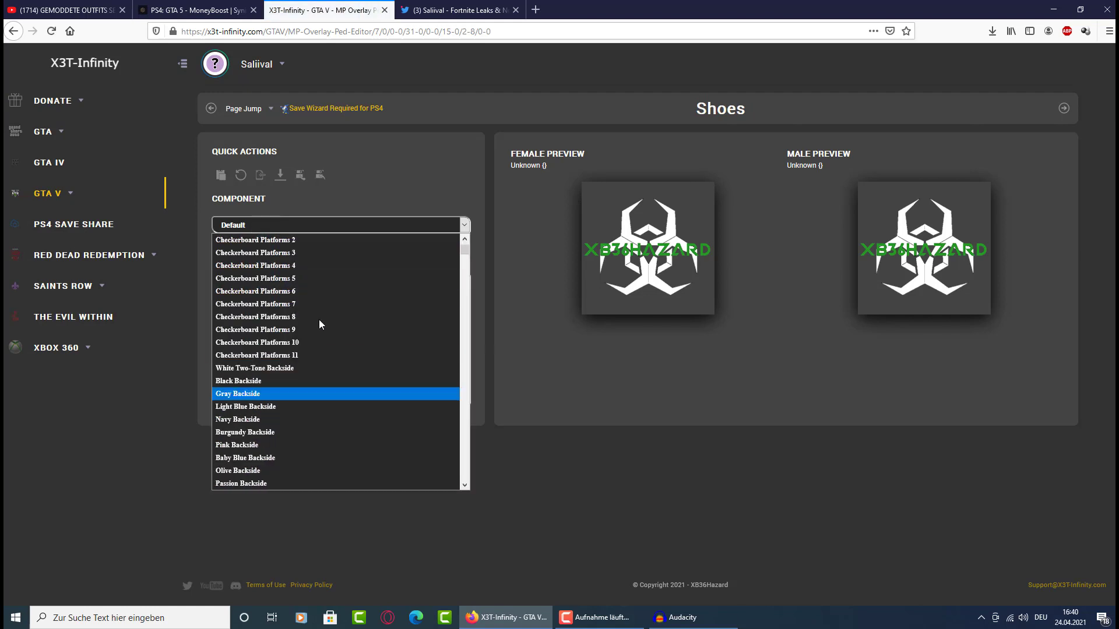
left_click(273, 344)
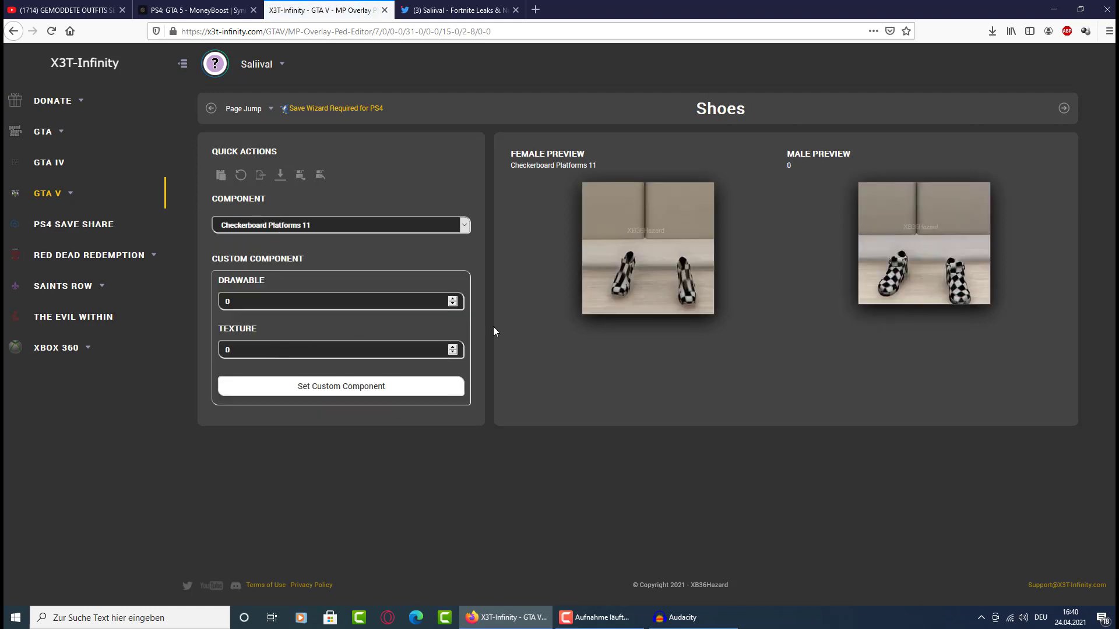
Browse the other shoes, change the shoes component to Checkerboard Platforms 2 and continue to the Accessories page
left_click(380, 227)
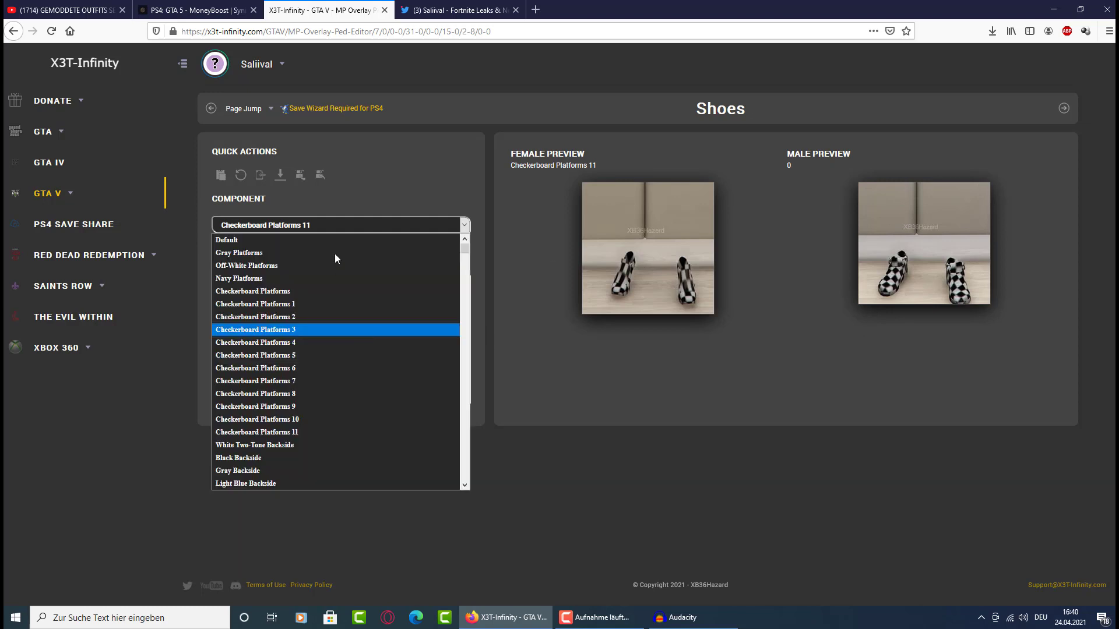
scroll(360, 380, "down", 5)
scroll(361, 382, "down", 12)
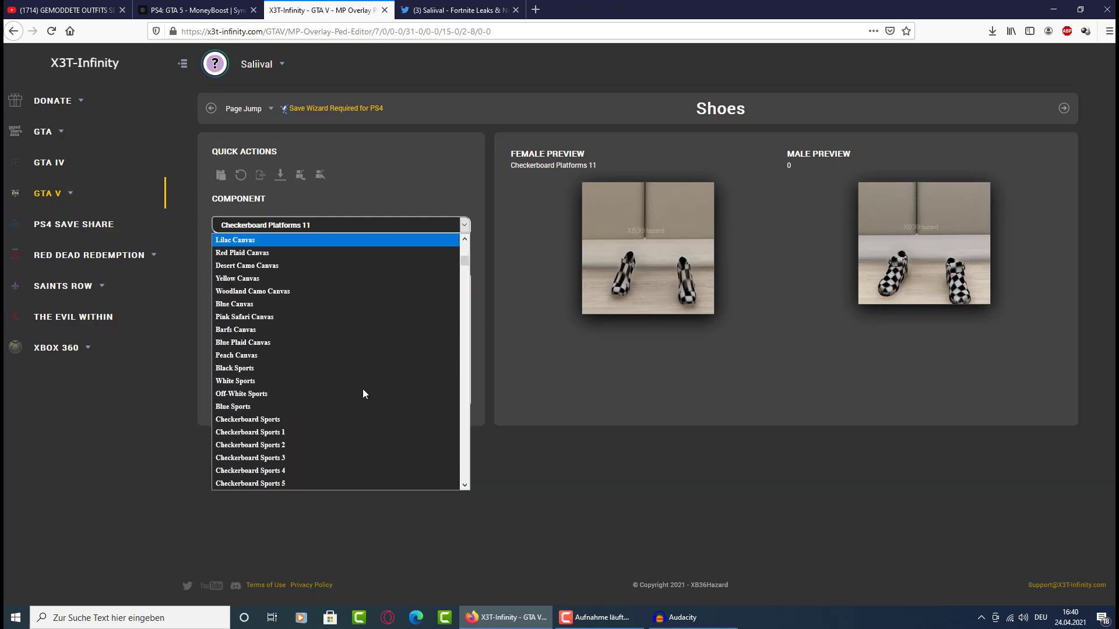
left_click(323, 227)
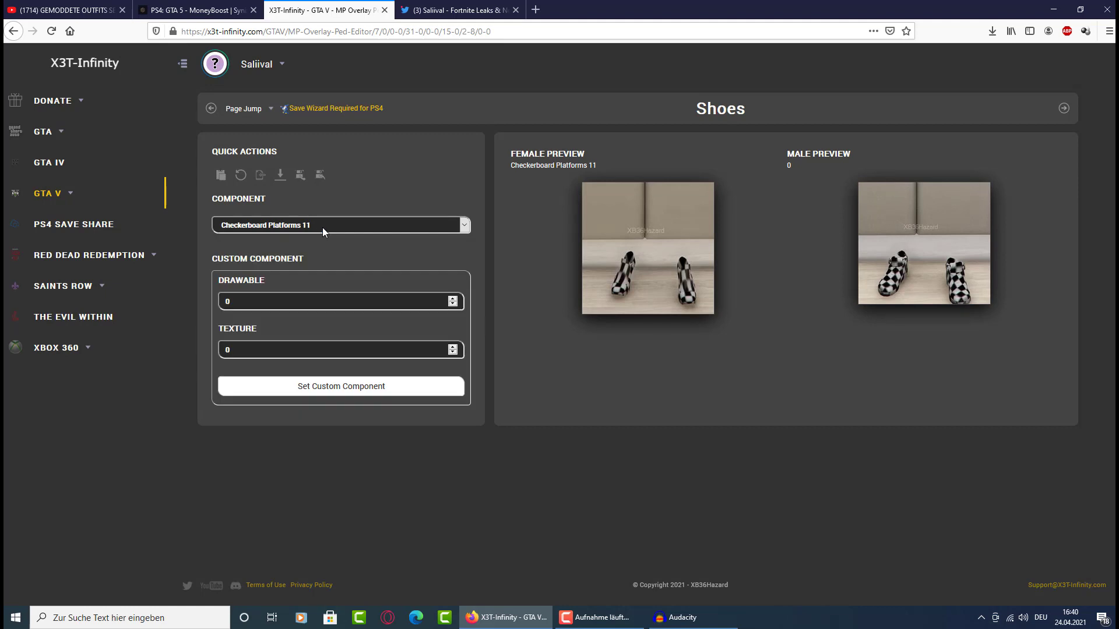
key("Down")
key("Up")
key("Up")
key("Down")
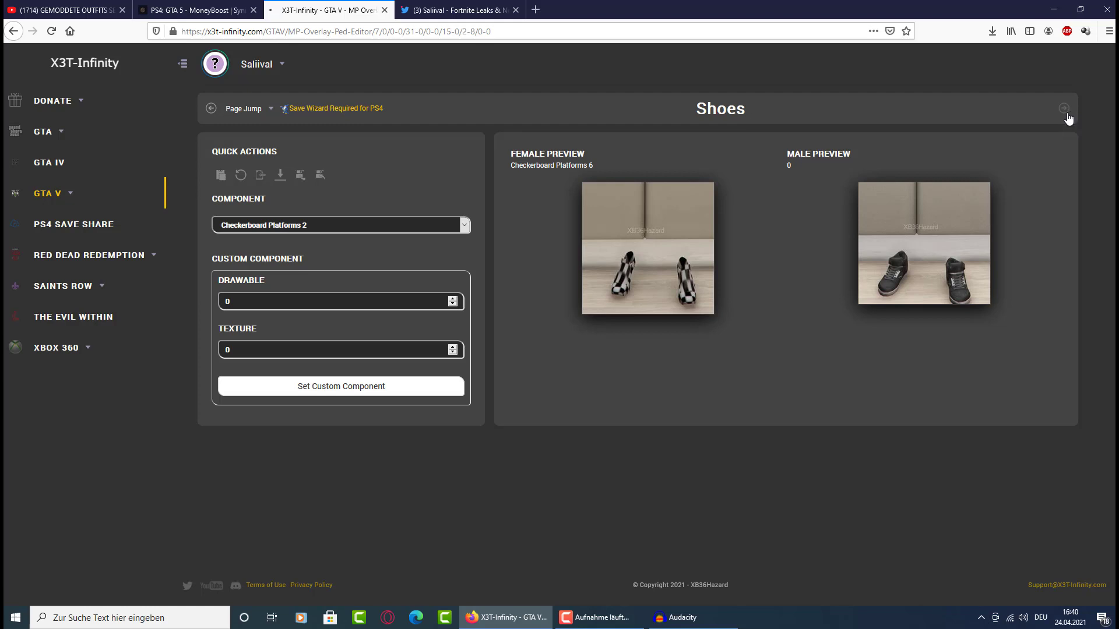
left_click(1066, 111)
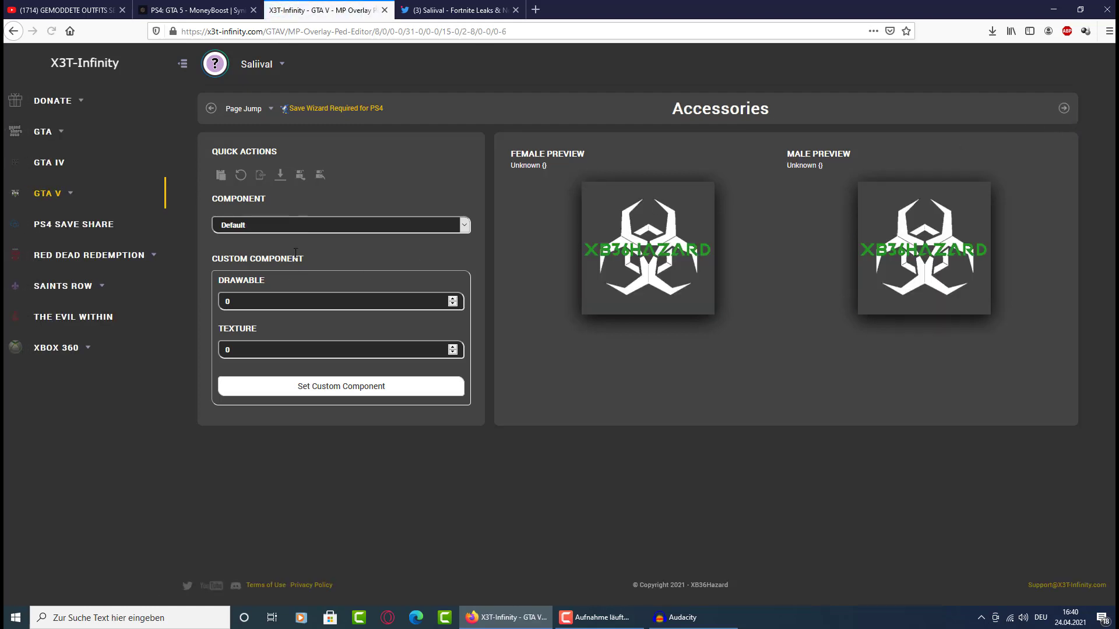
Try several of the unnamed accessories listed as 0 and compare their previews
left_click(282, 227)
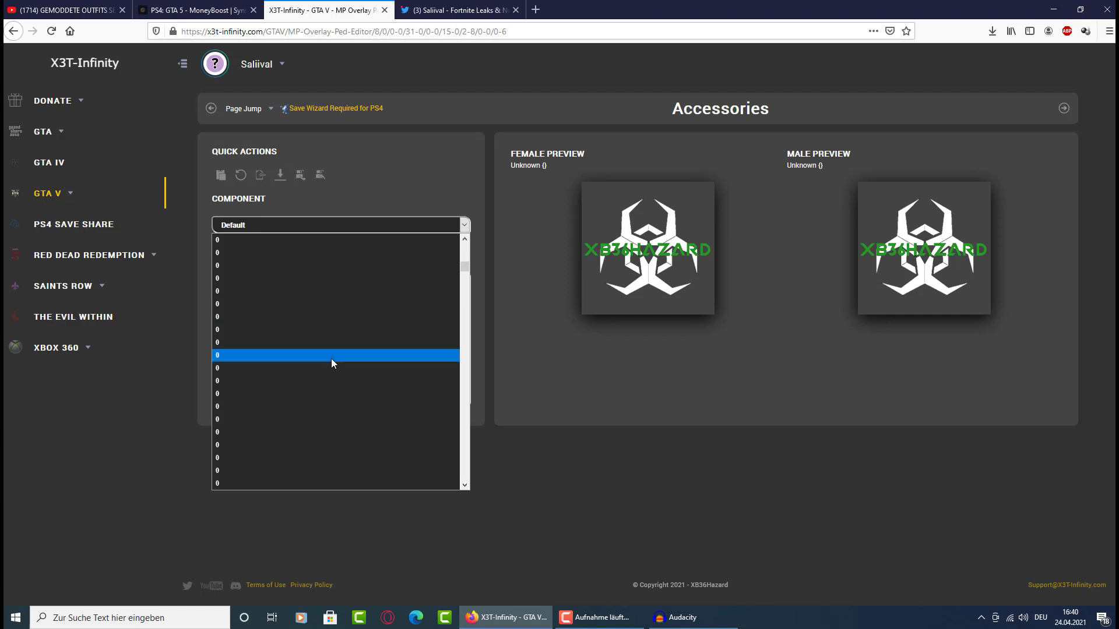
left_click(257, 312)
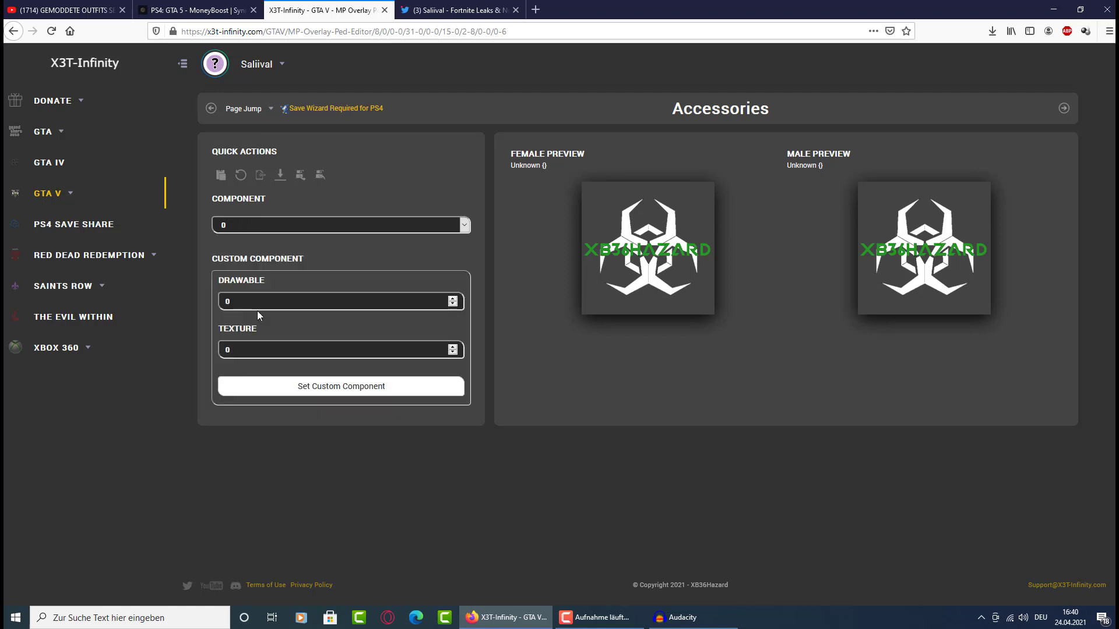
left_click(317, 228)
left_click(297, 264)
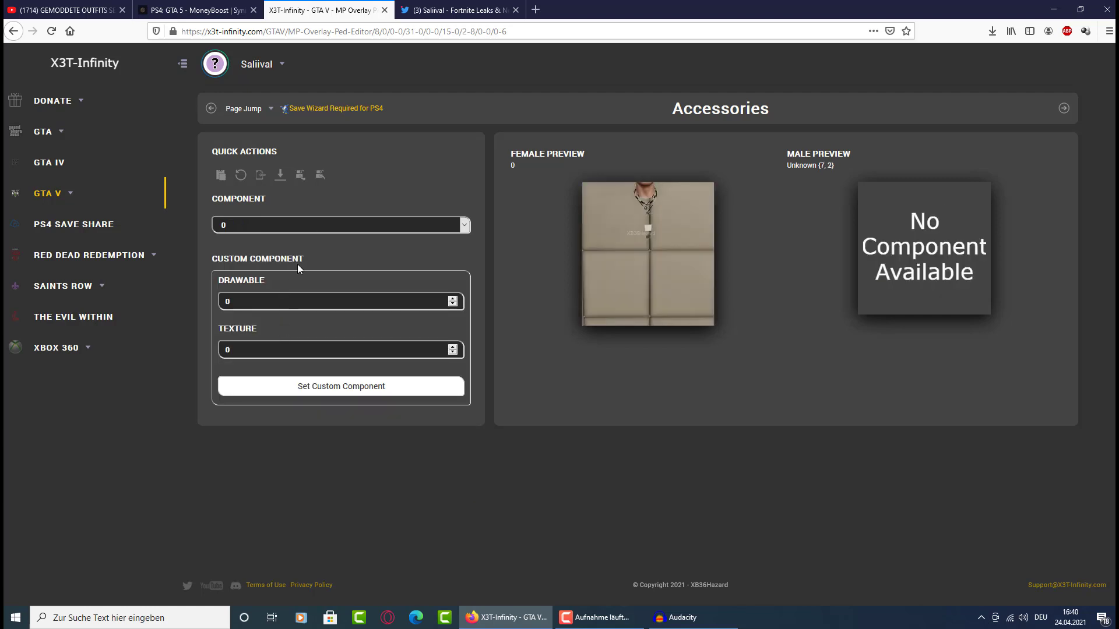
left_click(320, 225)
left_click(273, 362)
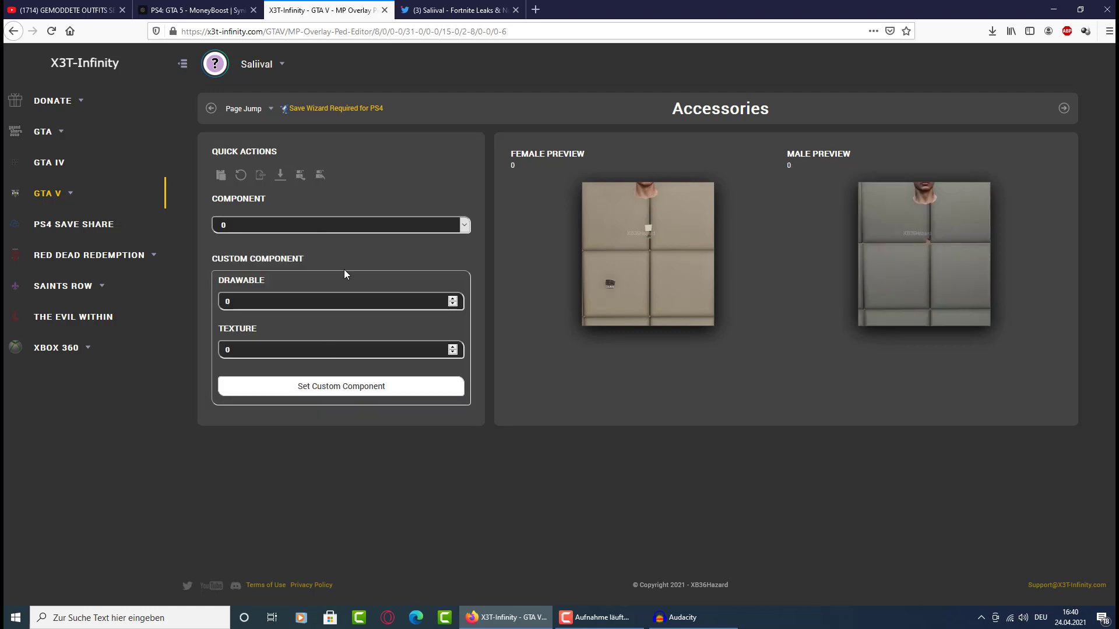
Reset the accessories component to Default and continue to the Torso 1 page
left_click(338, 225)
scroll(314, 396, "down", 5)
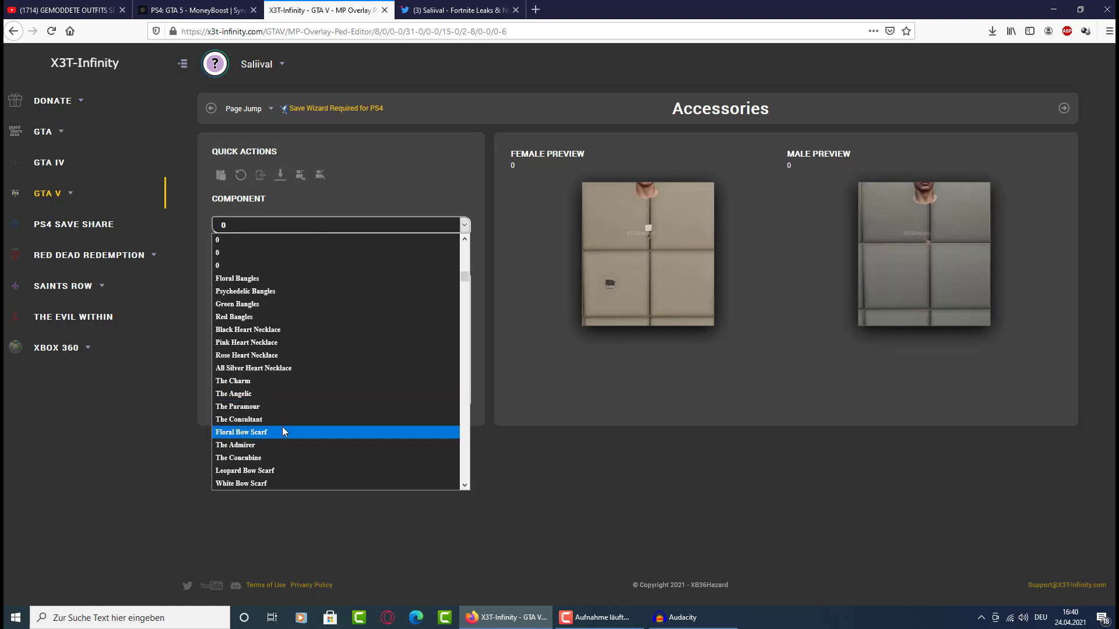
left_click_drag(465, 277, 464, 239)
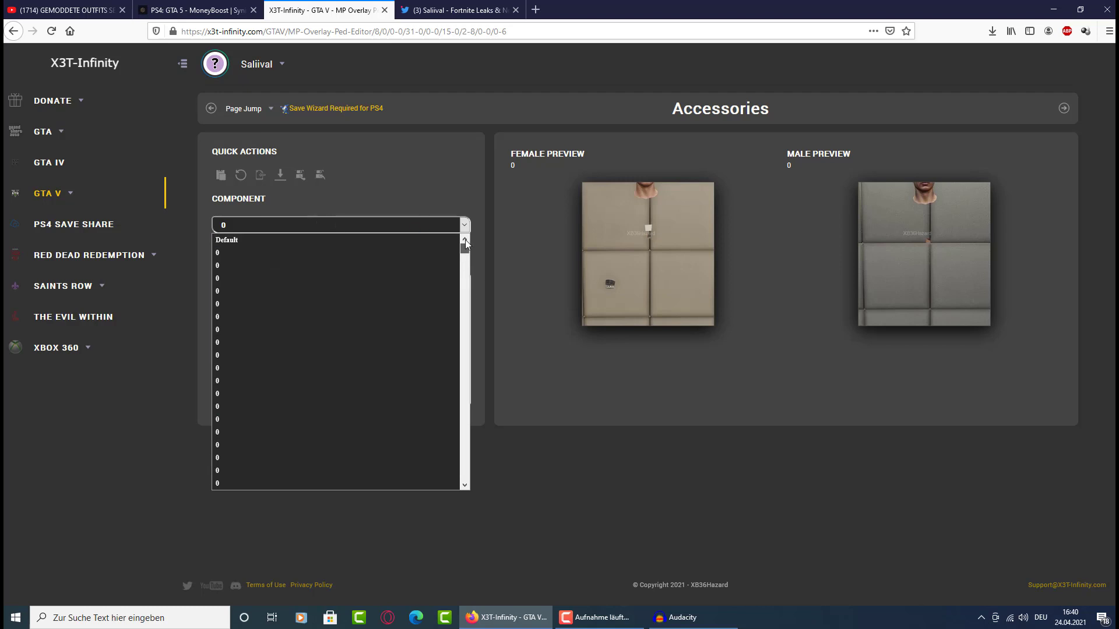
left_click(376, 240)
left_click(1062, 109)
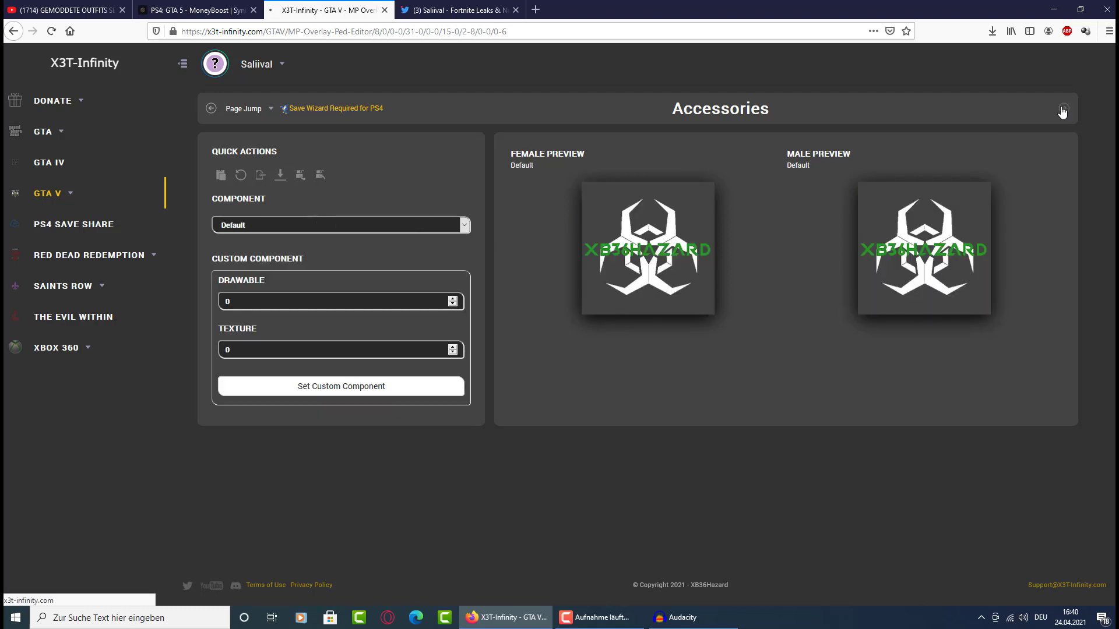
Set the Torso 1 component to the entry listed as 0 with the red female top and continue to the Armor page
left_click(317, 226)
left_click(317, 226)
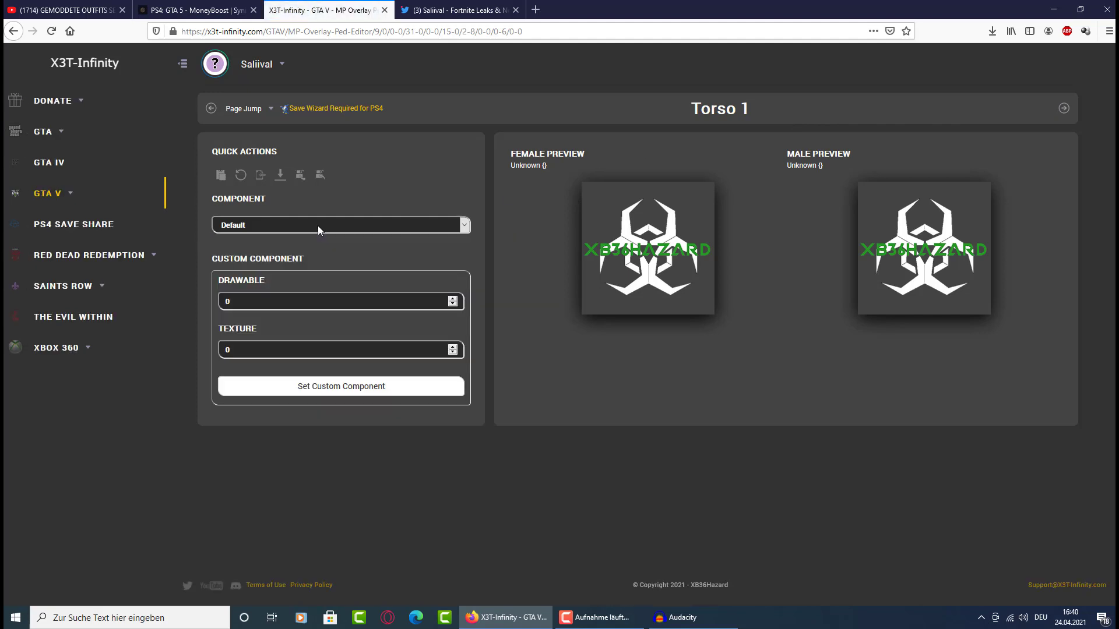
key("Down")
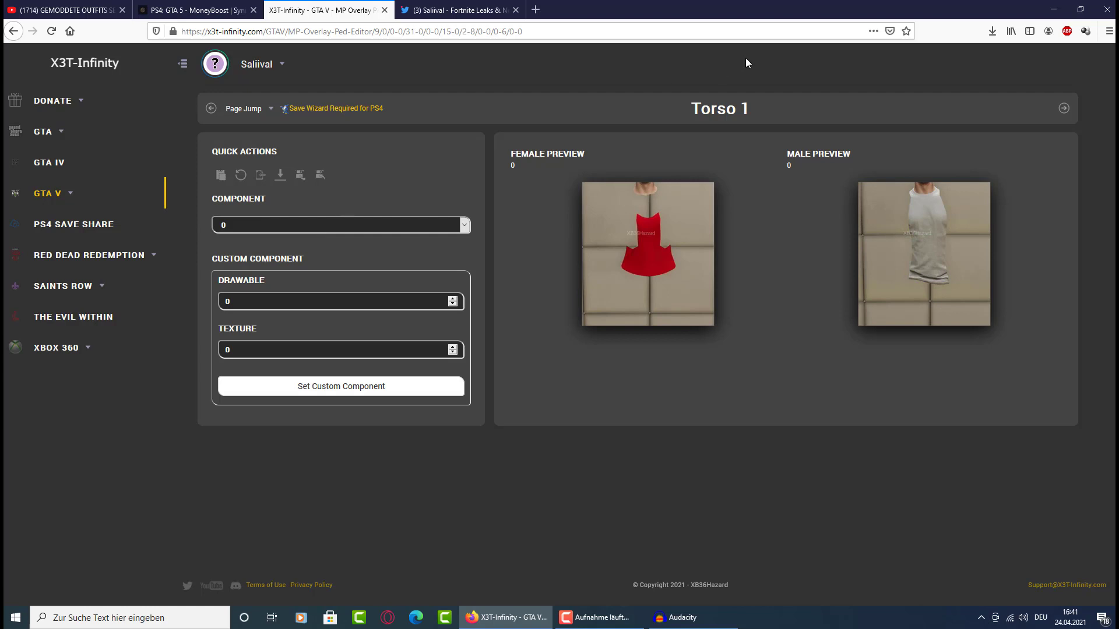
left_click(1063, 109)
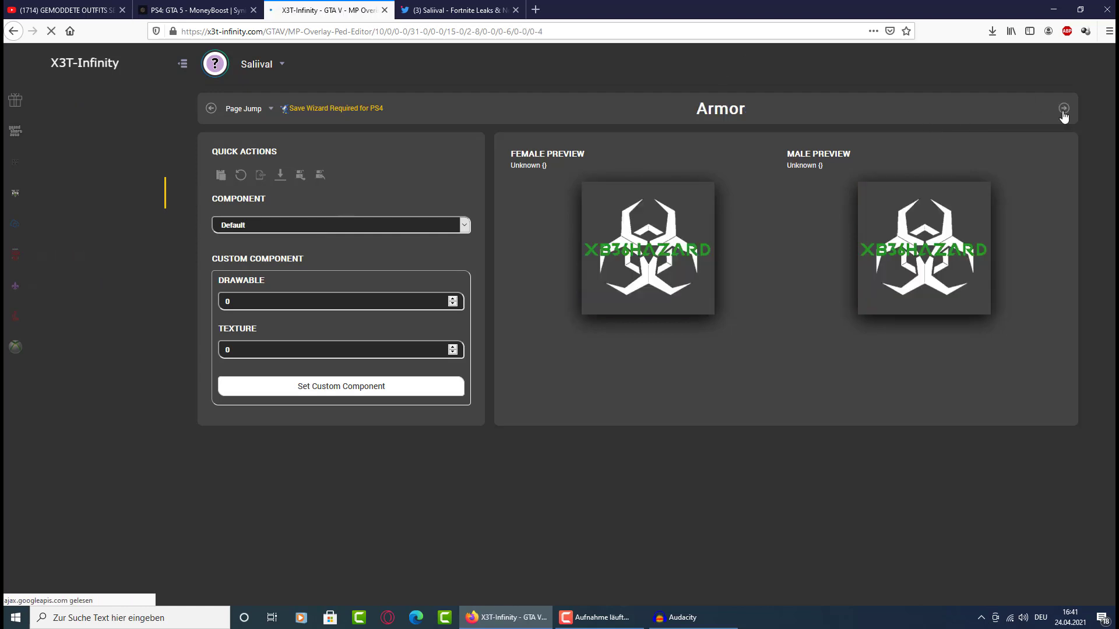
Try Crew White Armor 1 and Crew Green Armor 1 as the armor component
left_click(275, 228)
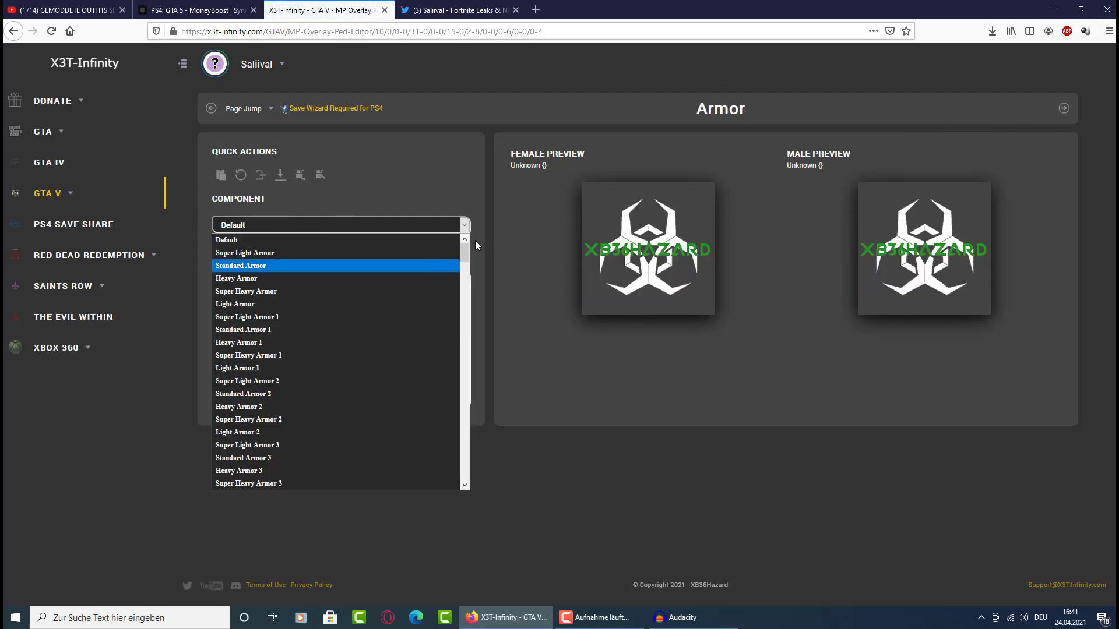
scroll(332, 367, "down", 2)
scroll(337, 368, "down", 15)
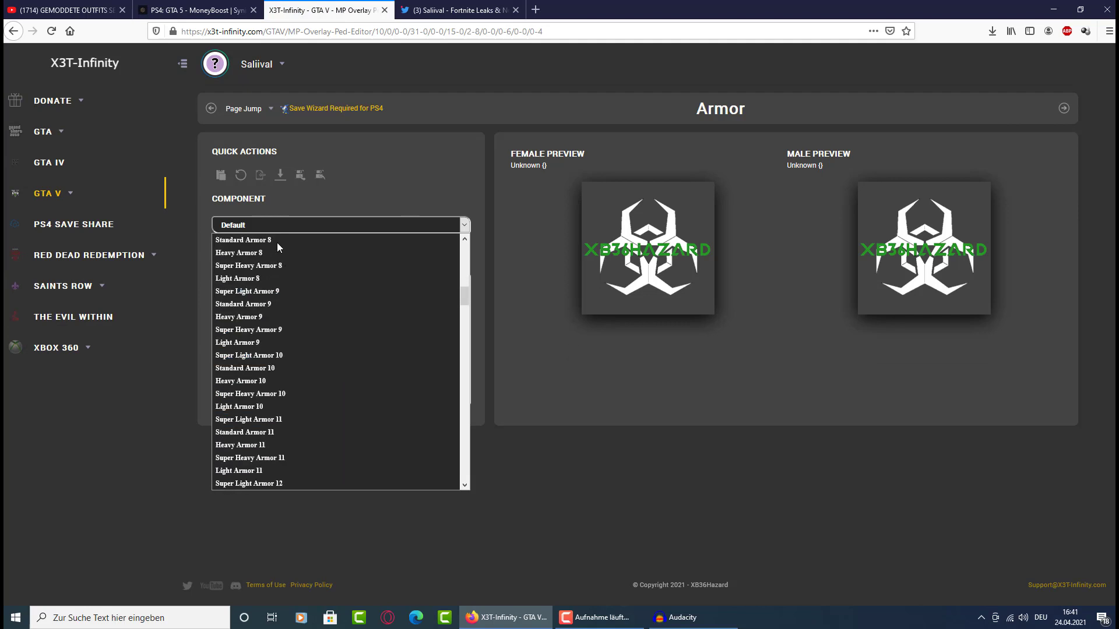
scroll(320, 344, "down", 10)
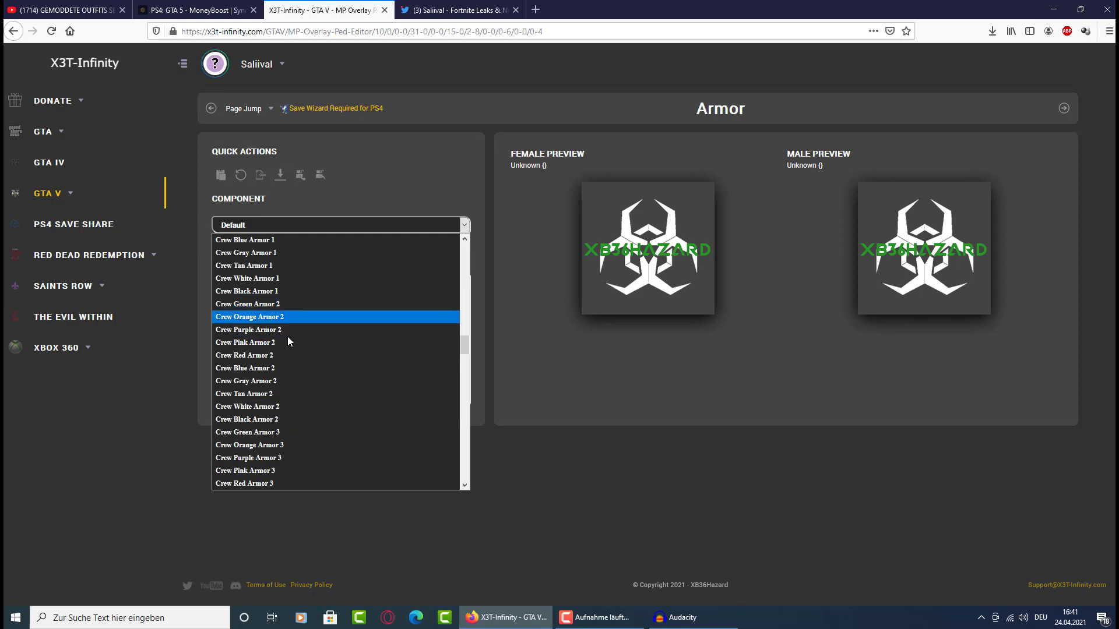
left_click(254, 279)
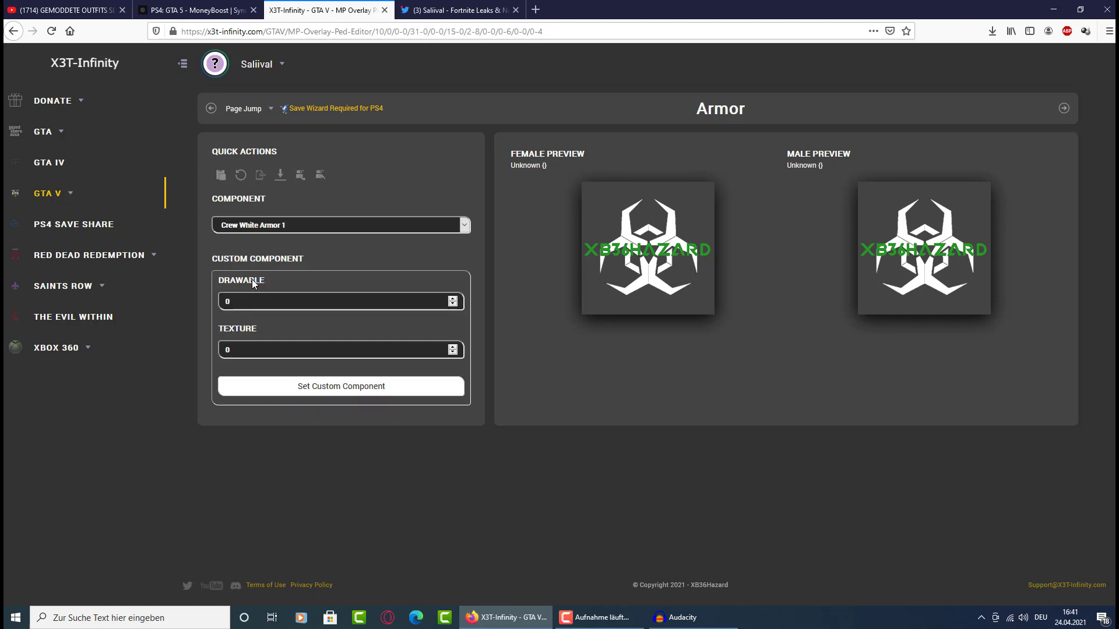
left_click(338, 228)
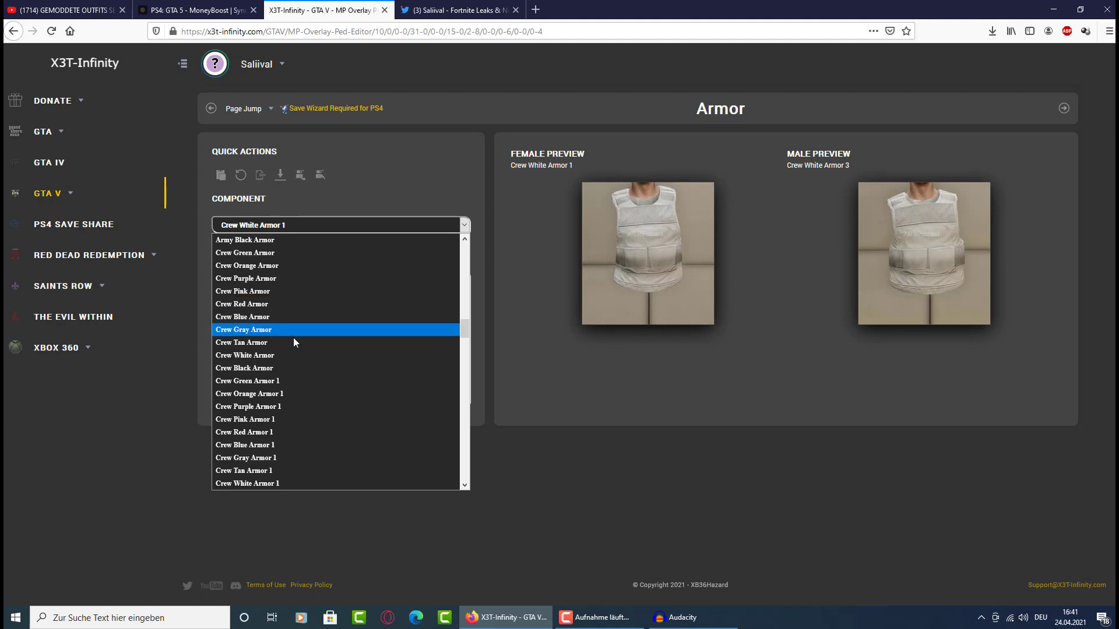
left_click(260, 381)
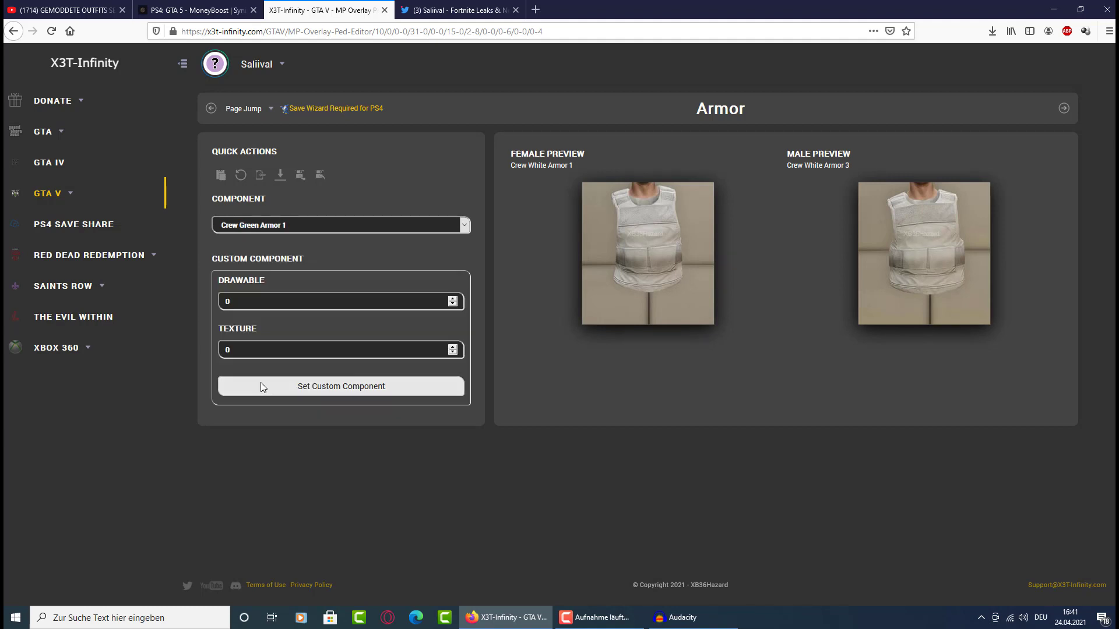
Reset the armor component to Default and continue to the Crew / Logos page
left_click(334, 228)
scroll(313, 390, "up", 15)
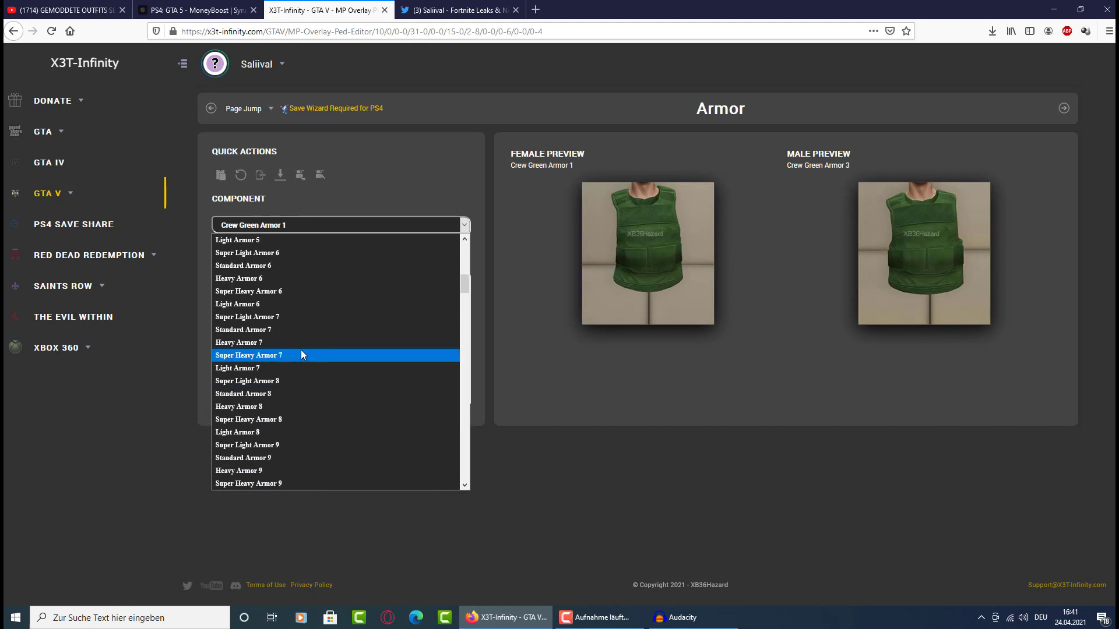
left_click(256, 239)
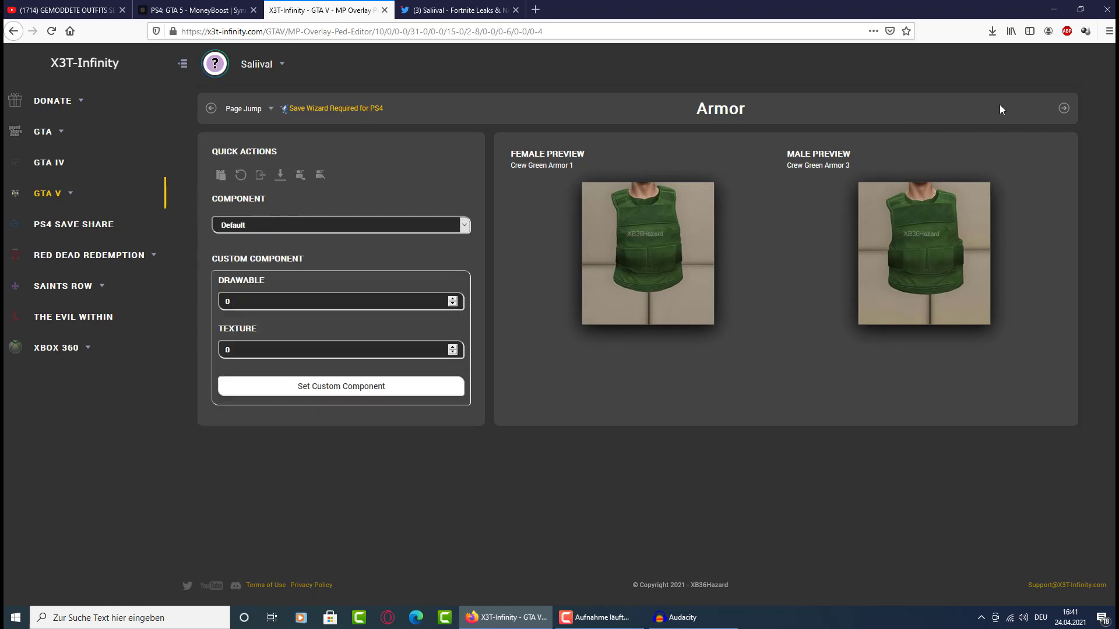
left_click(1065, 110)
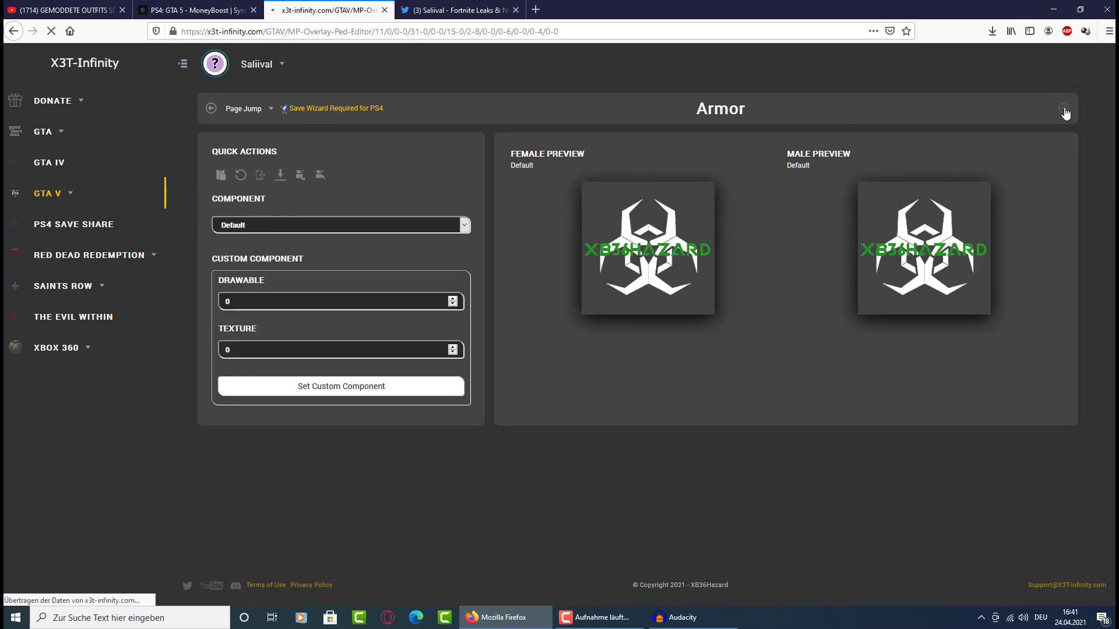
Set the Crew / Logos component to French Biker Suit
left_click(286, 227)
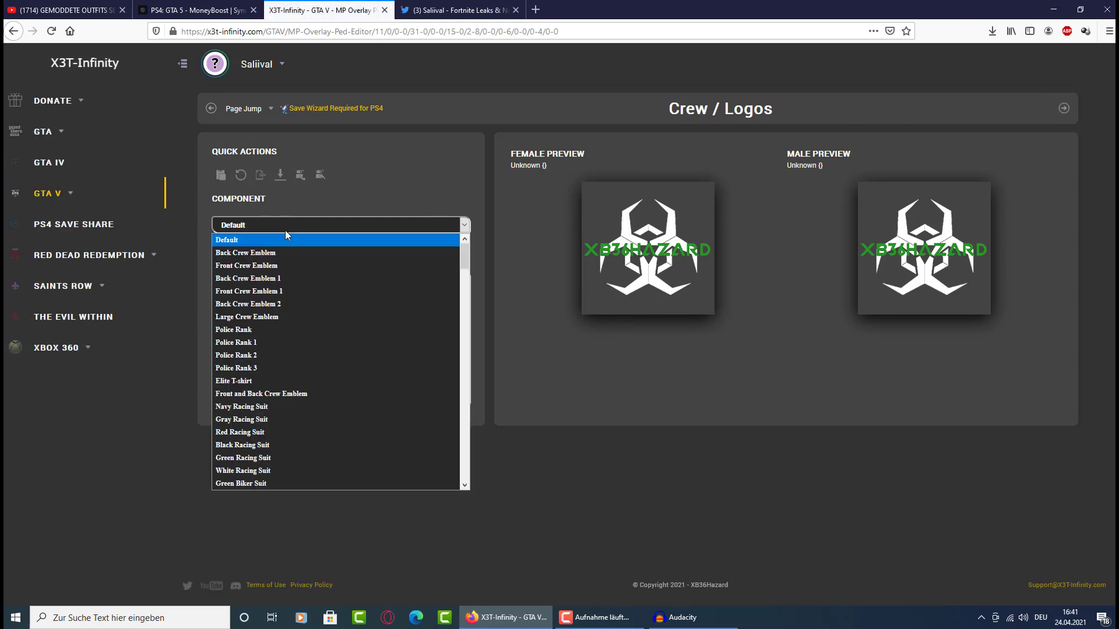
scroll(272, 376, "down", 2)
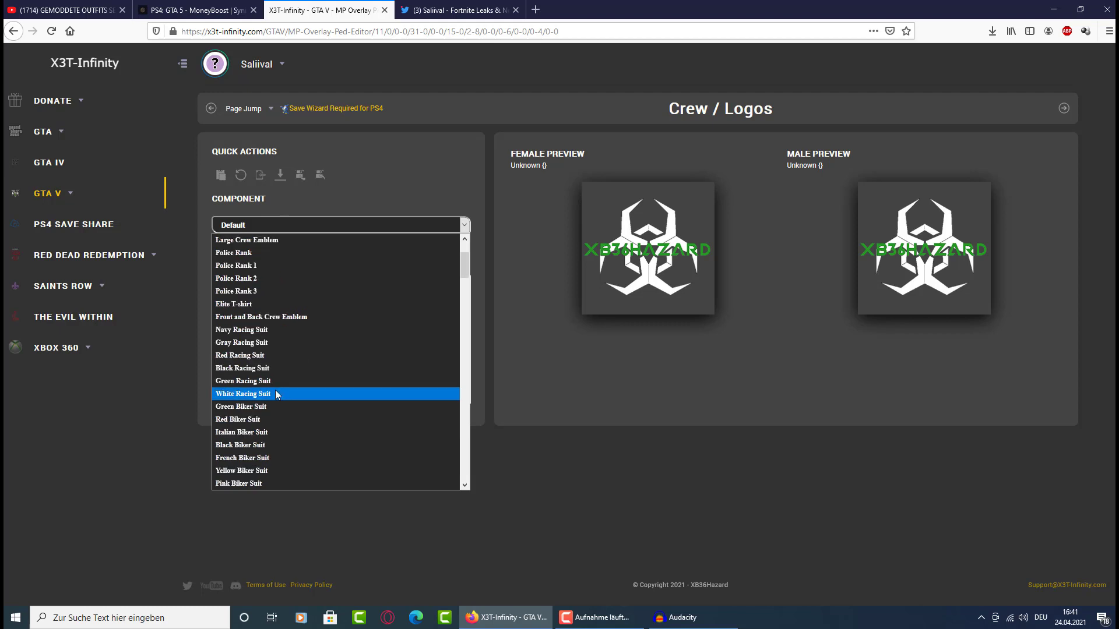
left_click(264, 414)
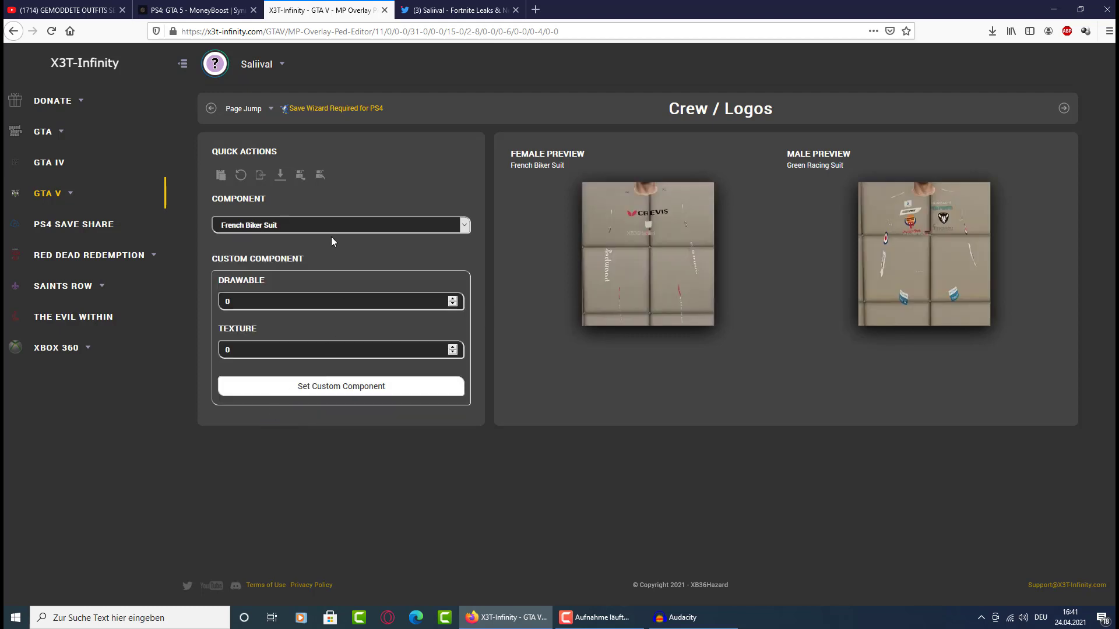
Try White Racing Suit as the logo component and replace it with Gray Racing Suit
left_click(327, 228)
left_click(250, 419)
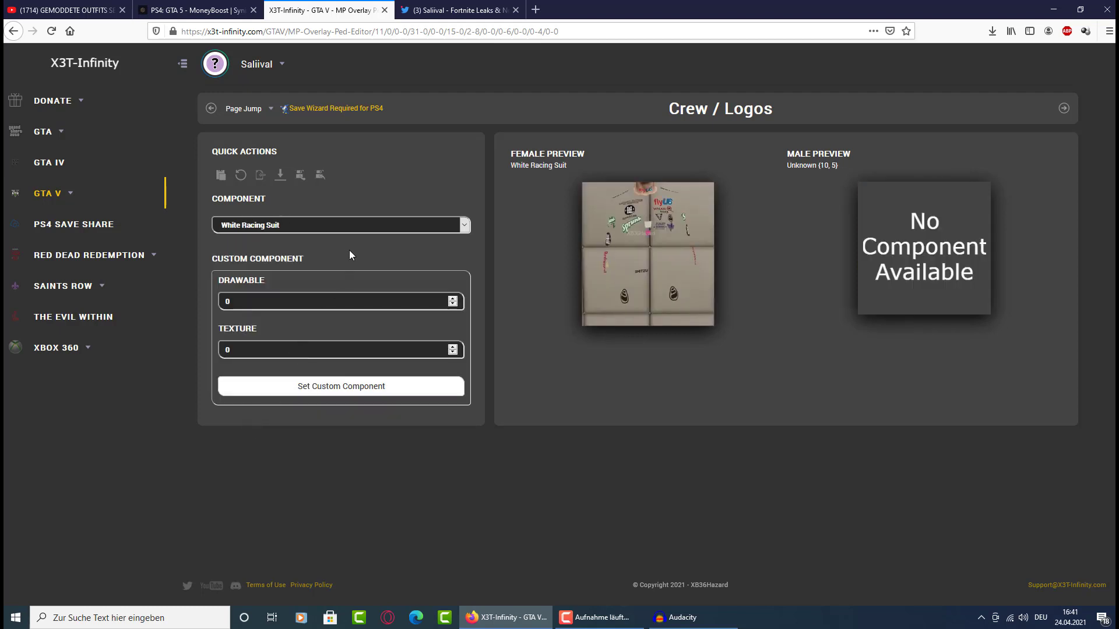
left_click(344, 230)
left_click(257, 421)
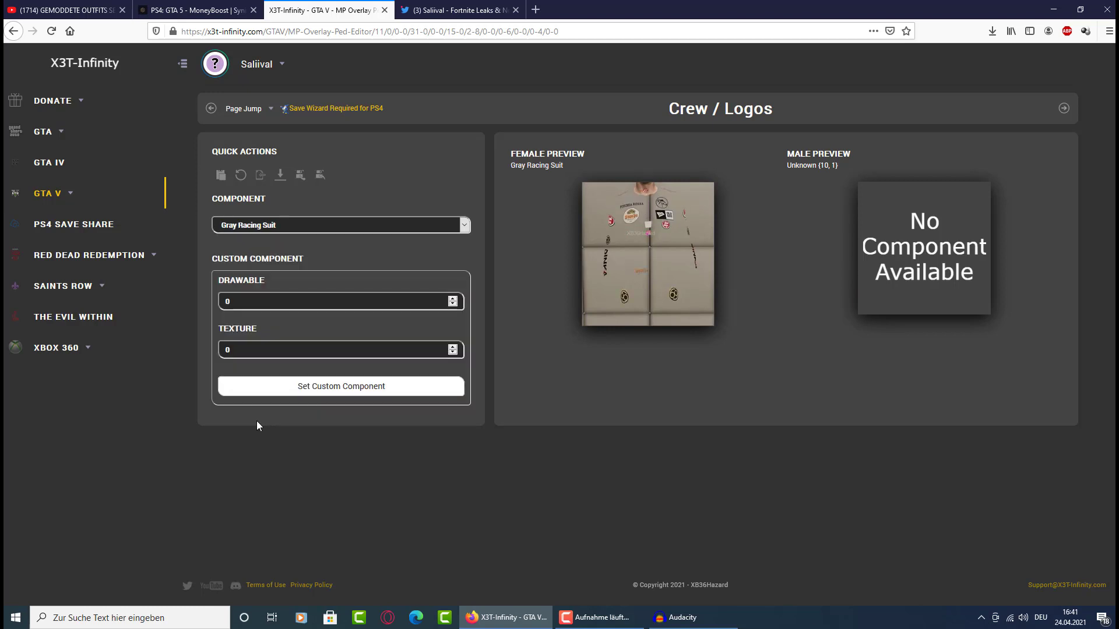
Set the Crew / Logos component to Police Rank 3 and continue to the Torso 2 page
left_click(334, 226)
left_click(264, 373)
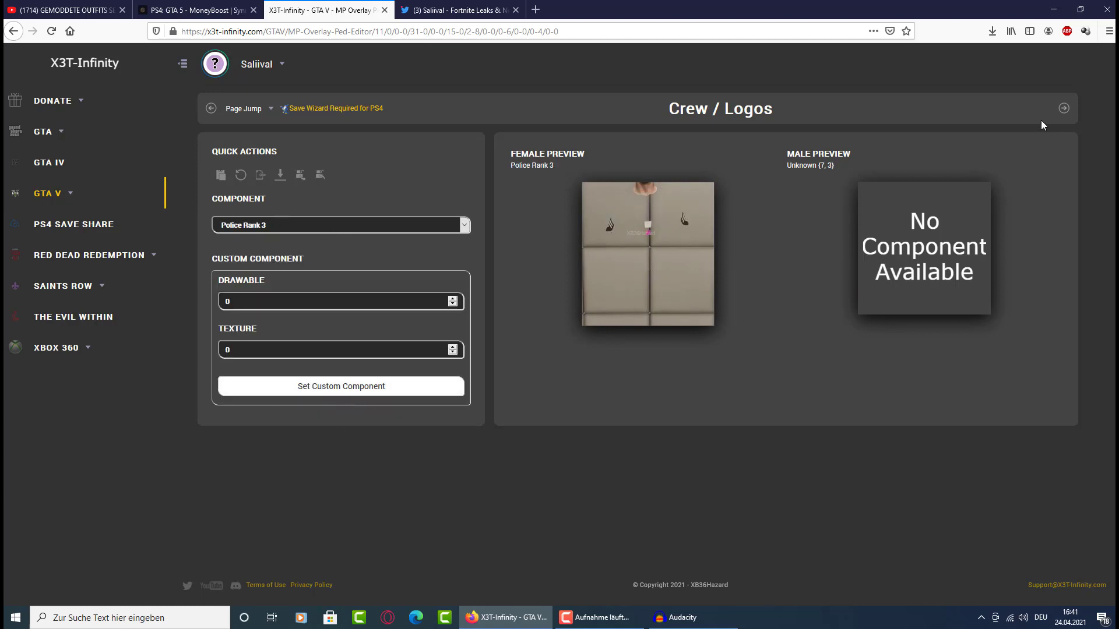
left_click(1066, 112)
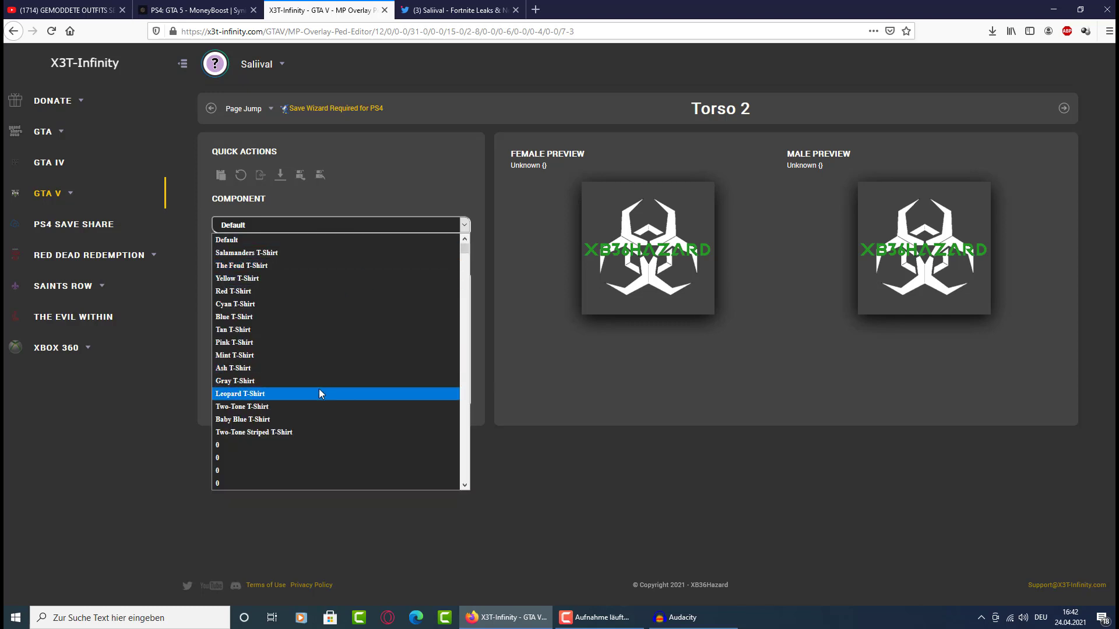
Try the T-shirts in order up to Gray T-Shirt as the Torso 2 component
left_click(272, 238)
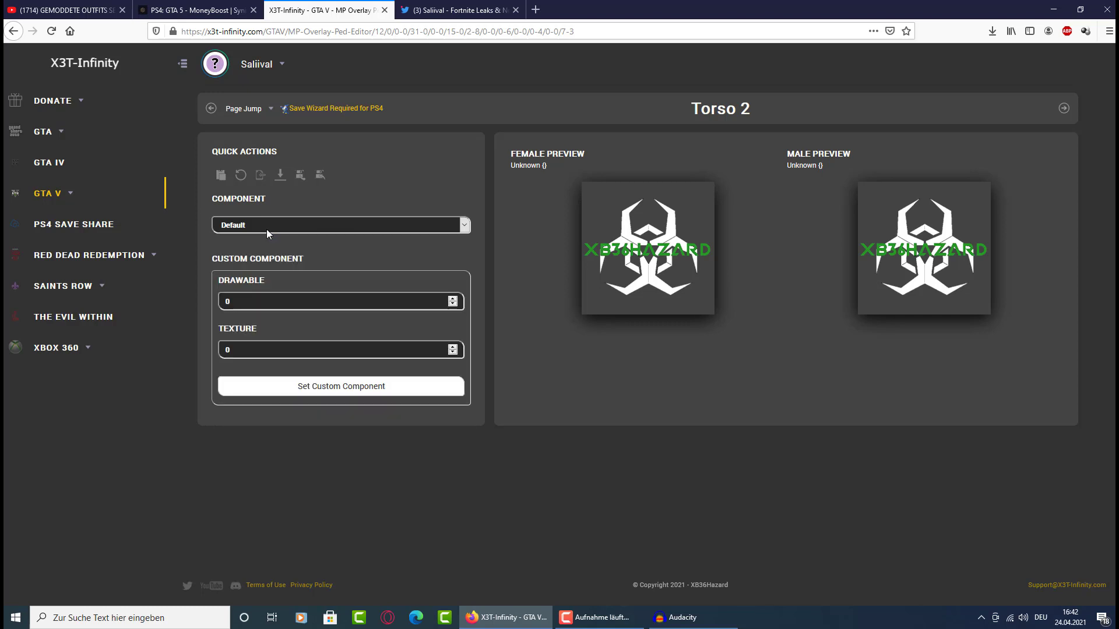
left_click(267, 229)
left_click(288, 227)
key("Down")
key("Down")
key("Down")
key("Down")
key("Down")
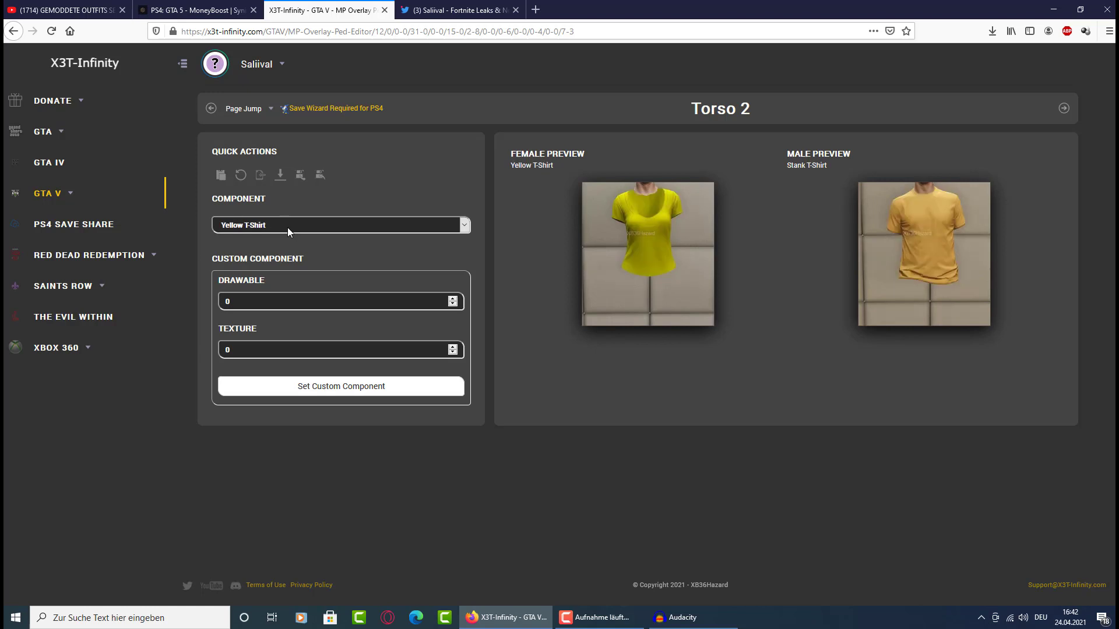
key("Down")
key("Down")
key("Down")
key("Down")
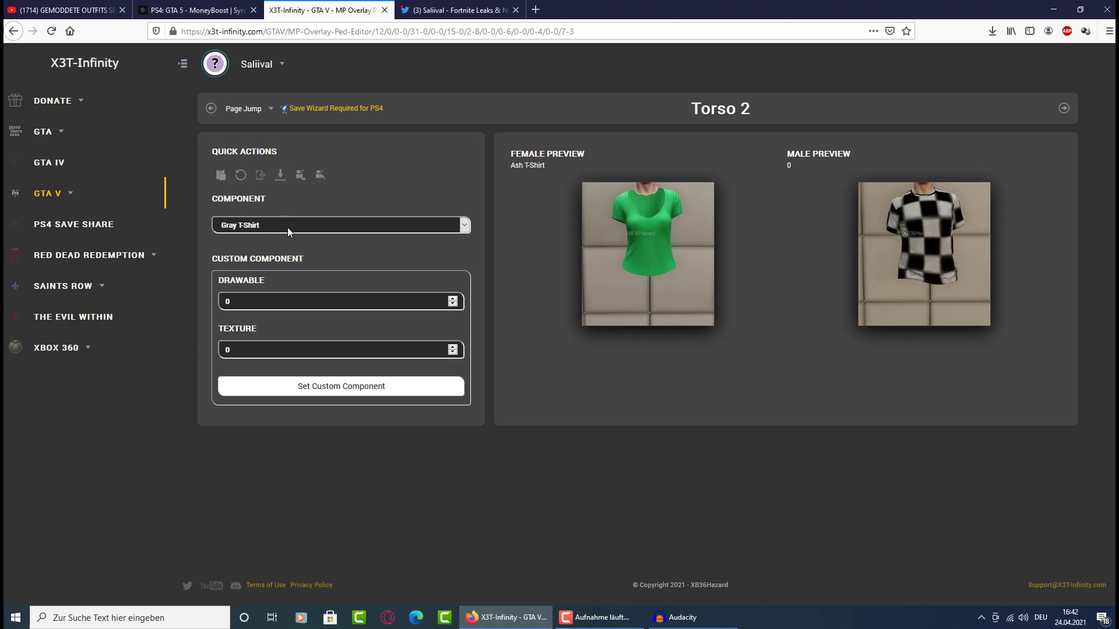
Set the Torso 2 component to Default and continue to the Hats page
key("Down")
key("Down")
key("Down")
key("Down")
key("Down")
key("Down")
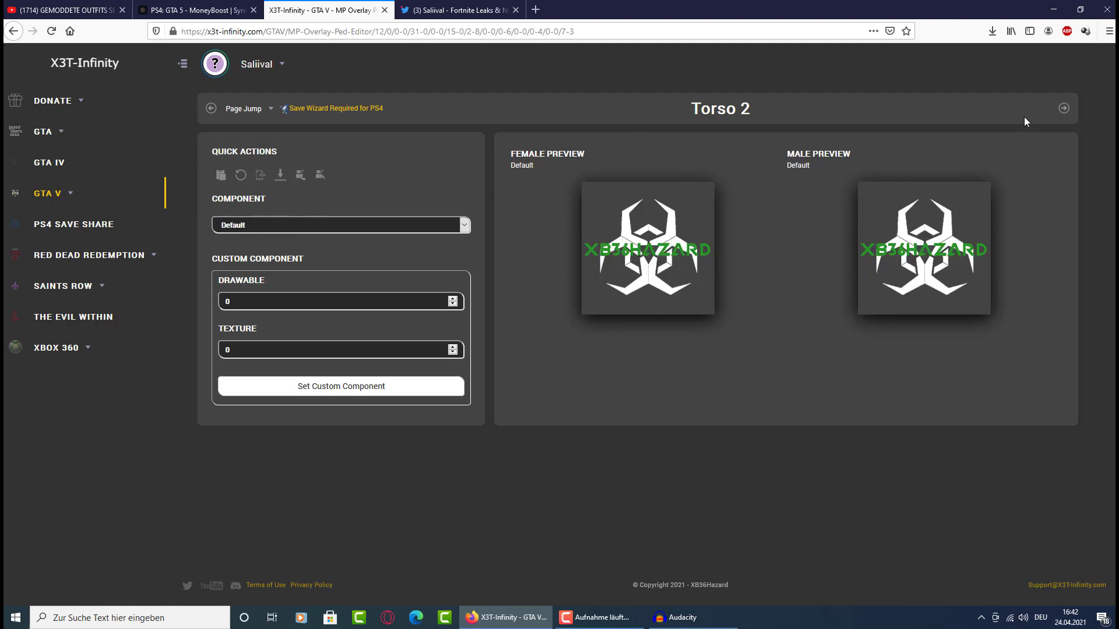
left_click(1064, 108)
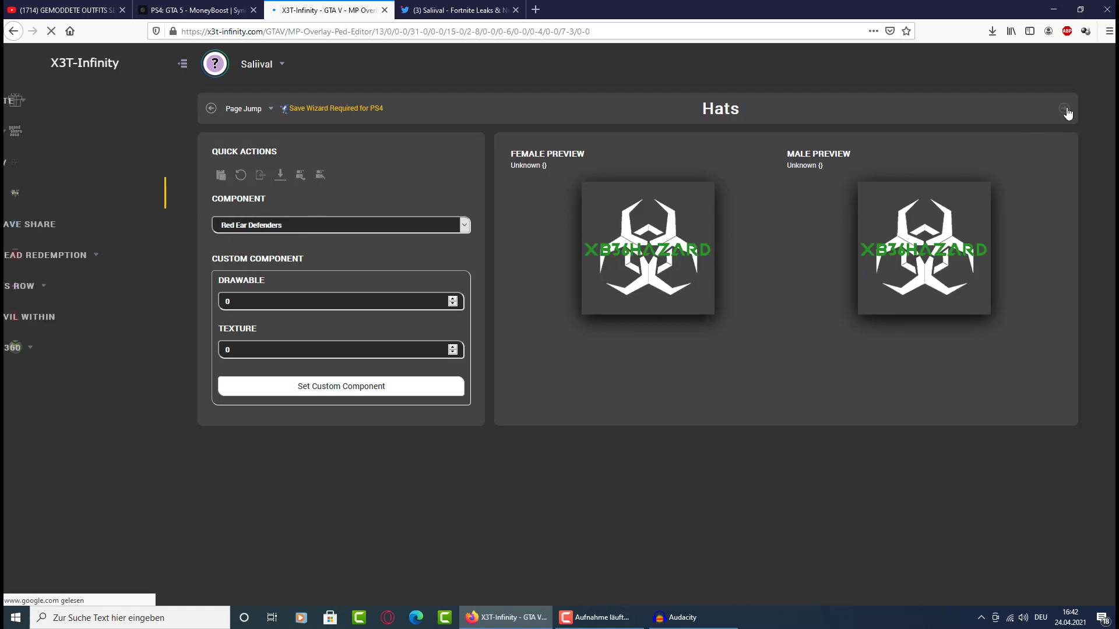
Choose White Dunce Cap as the Hats component and continue to the Glasses page
left_click(311, 226)
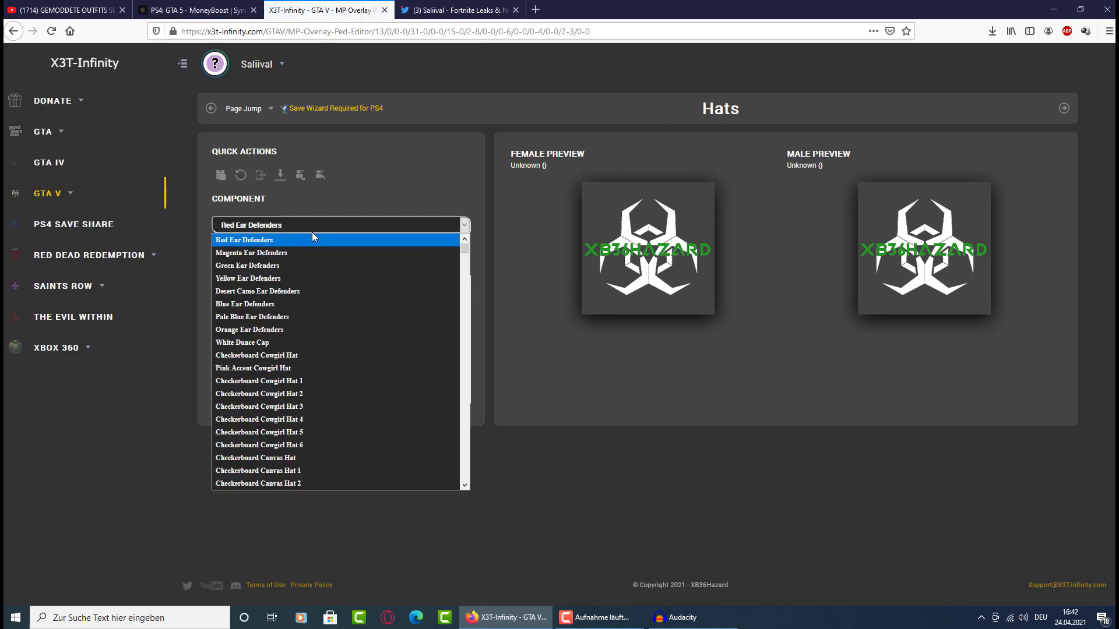
left_click(314, 232)
left_click(375, 225)
left_click(375, 225)
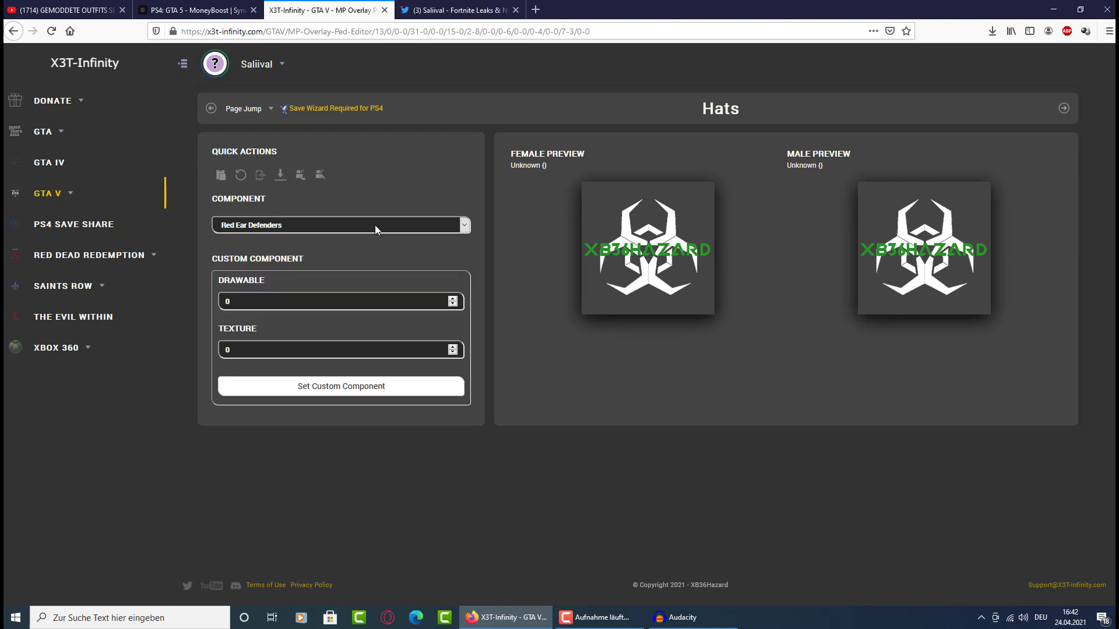
key("Down")
key("Down")
key("Down")
key("Down")
key("Down")
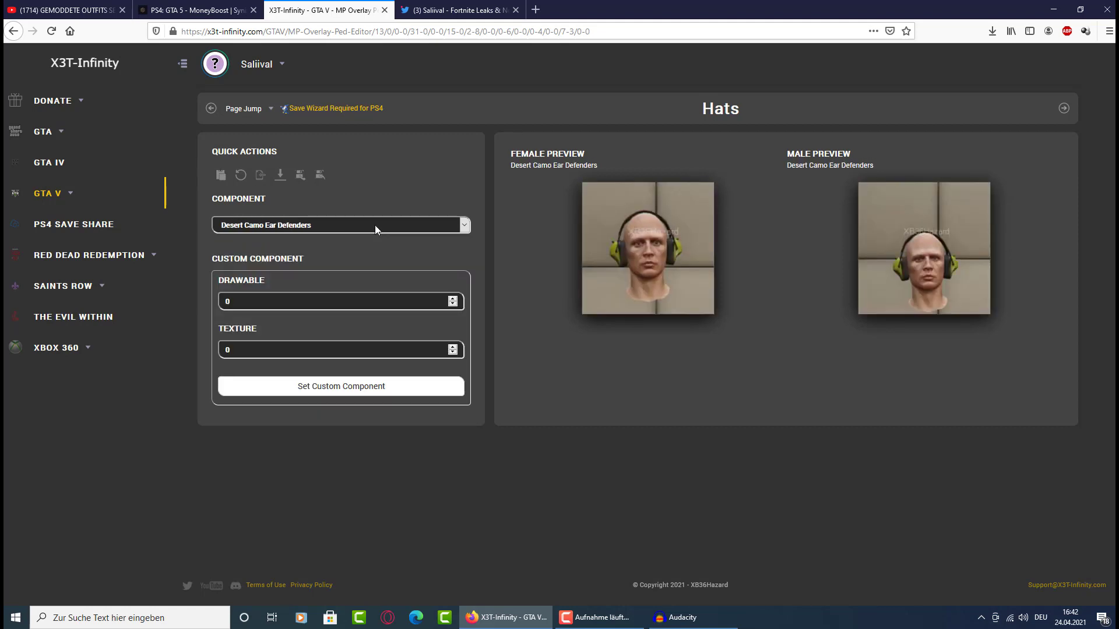
key("Down")
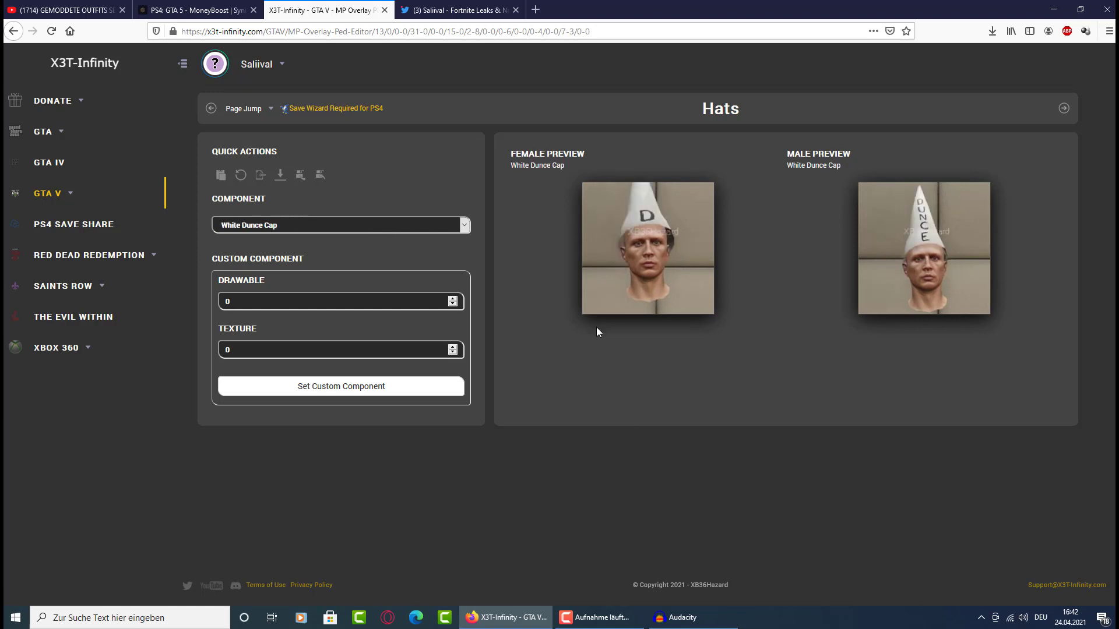
left_click(1065, 111)
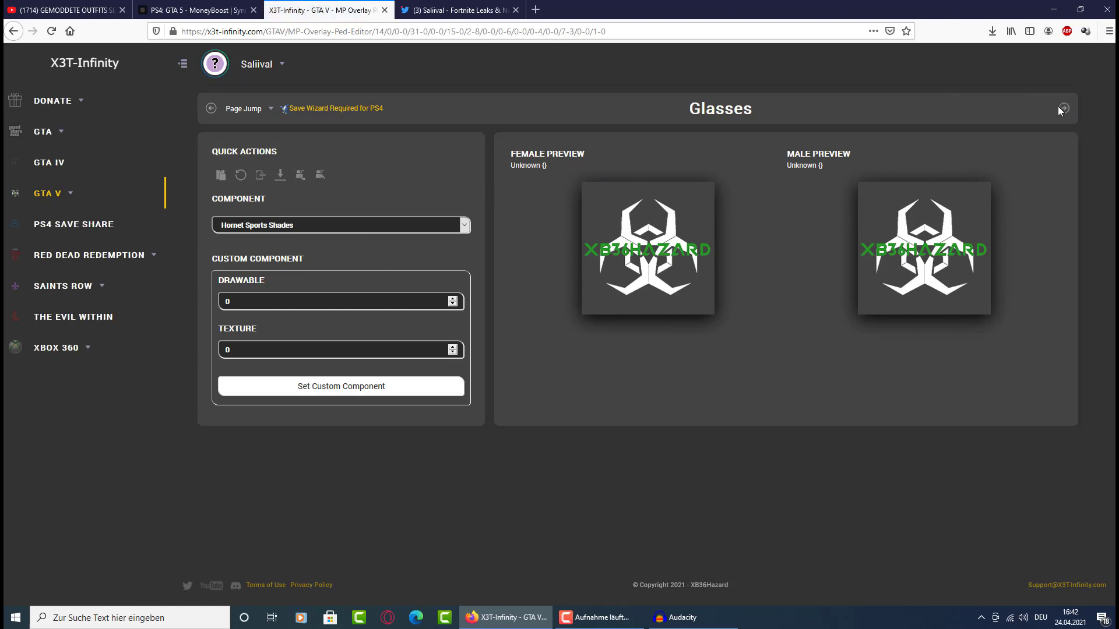
Skip the Glasses, Ears, Watch and Bracelets pages without choosing components to reach Save Outfit
left_click(1064, 111)
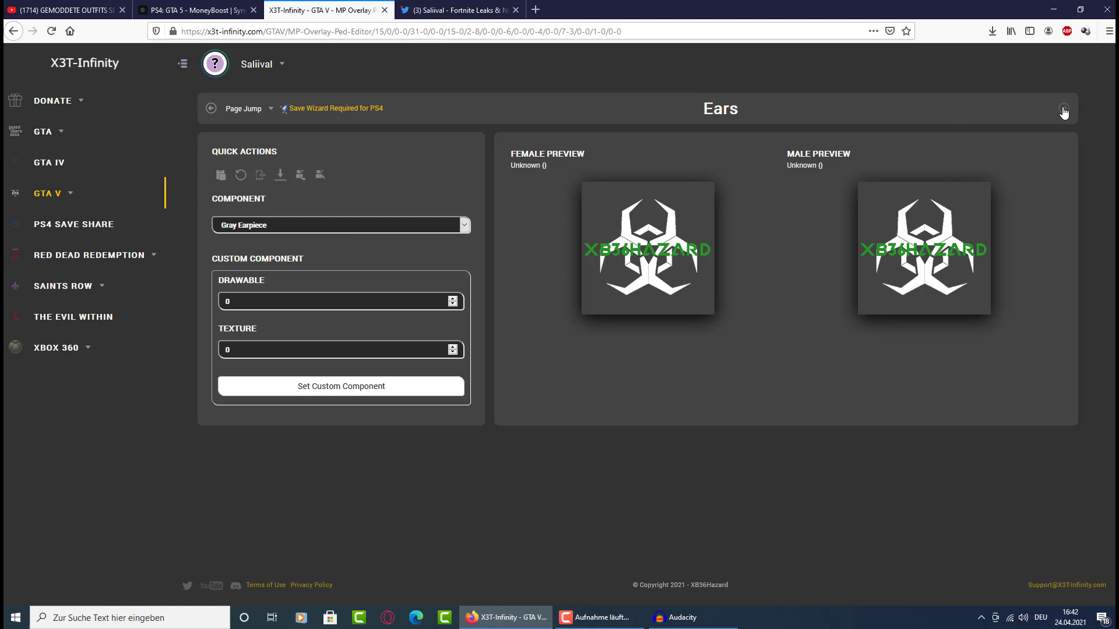
left_click(1064, 111)
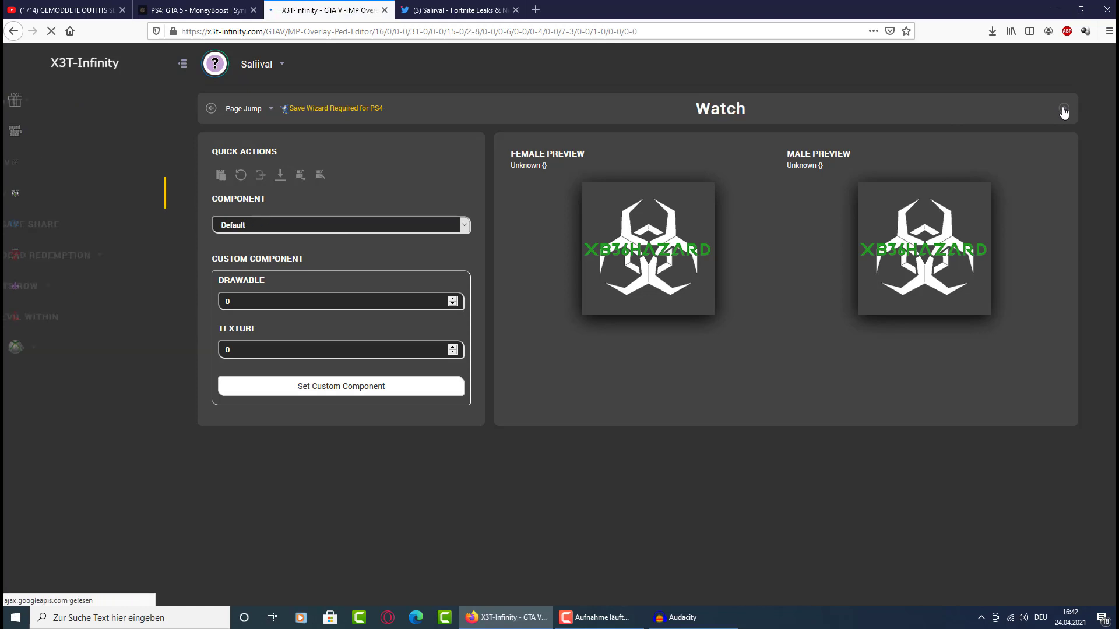
left_click(1064, 111)
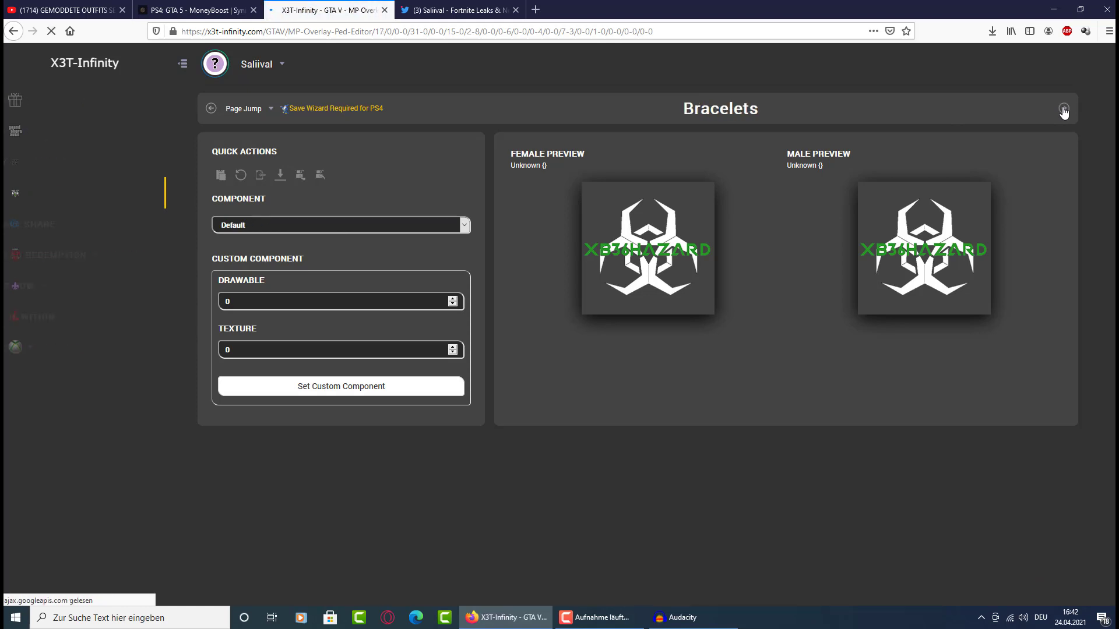
left_click(1064, 110)
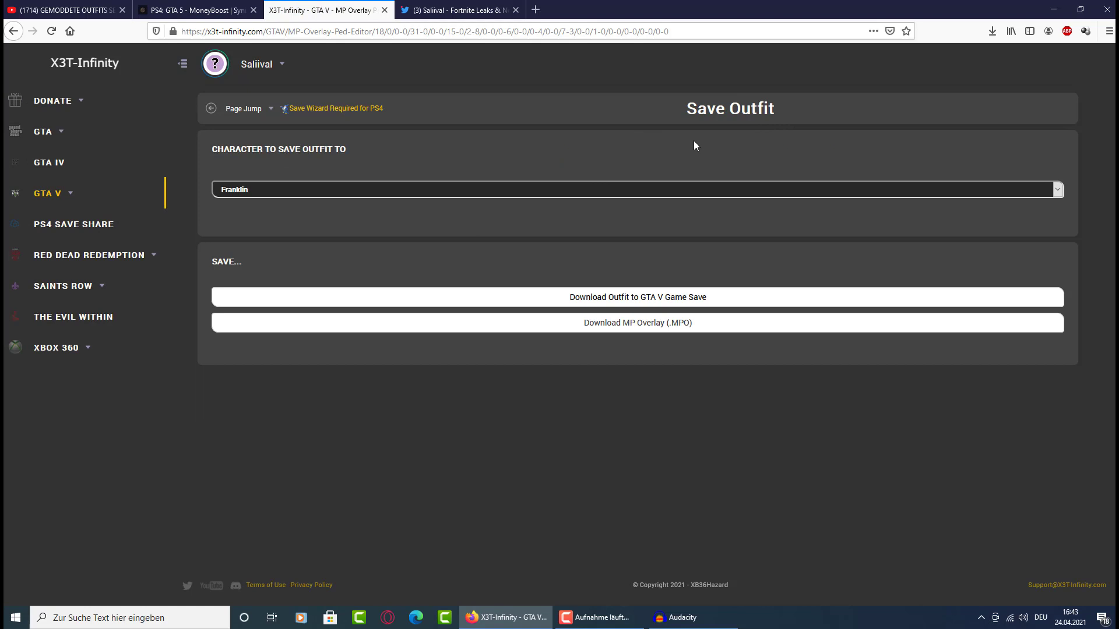
Choose Michael as the character to save the outfit to and download it as an MP Overlay (.MPO) file
left_click(260, 189)
left_click(260, 189)
left_click(260, 189)
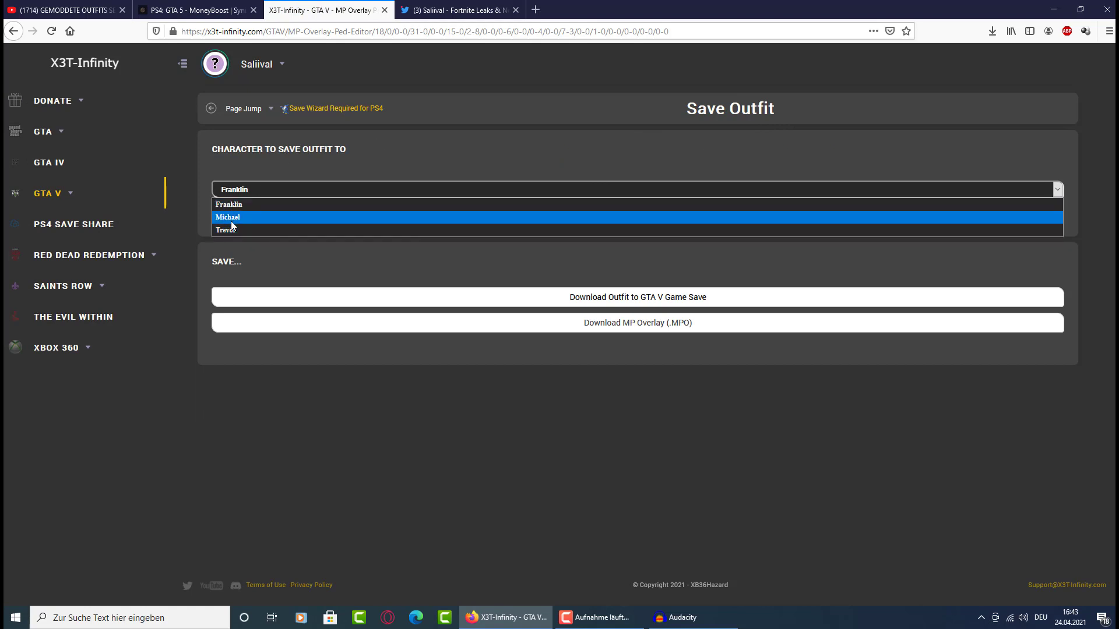
left_click(231, 221)
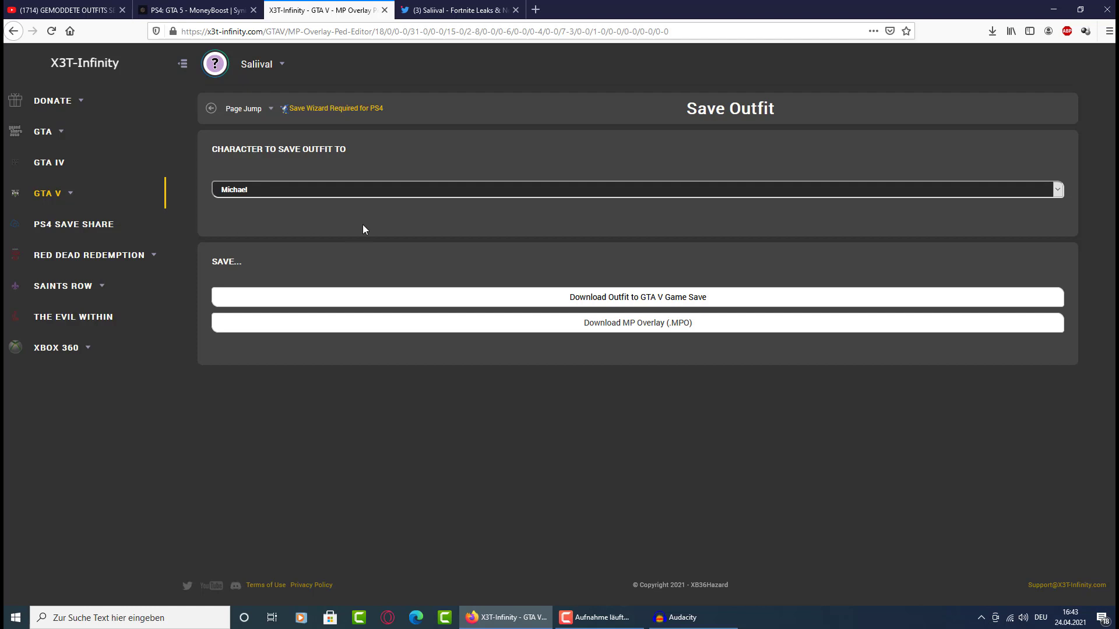
left_click(618, 328)
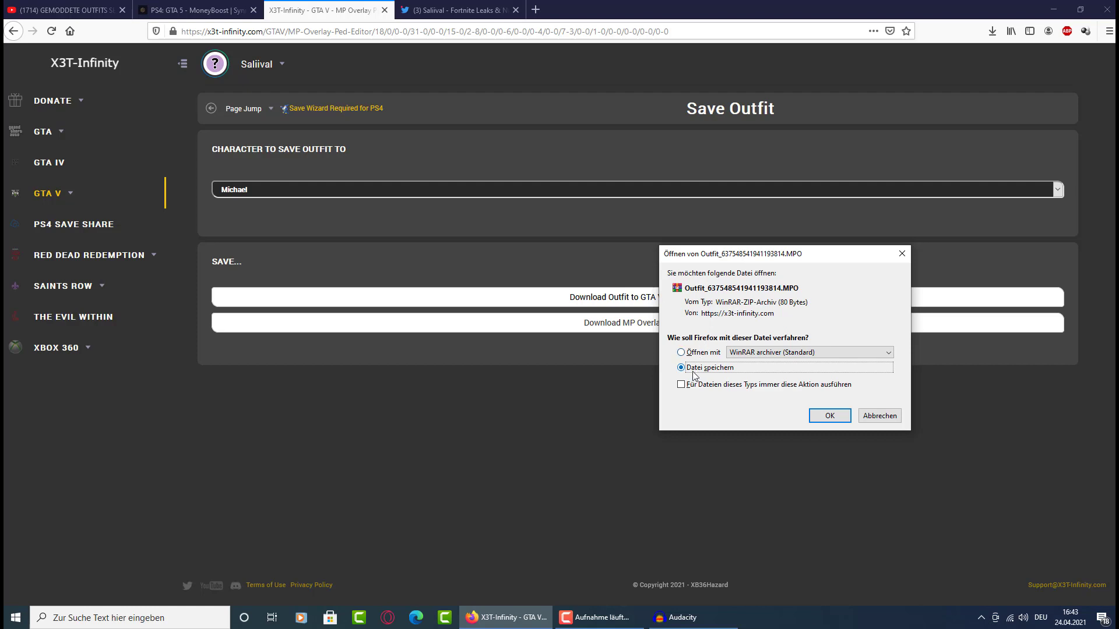
left_click(819, 418)
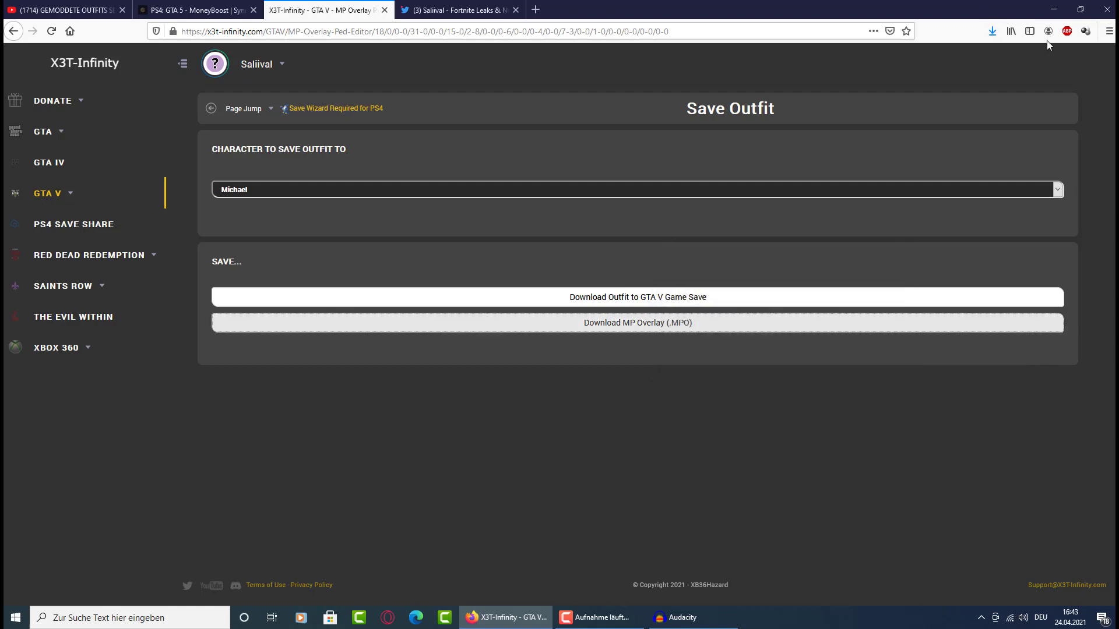
Show the desktop and move the SGTA-Outfit file beside the Save Wizard for PS4 MAX shortcut
left_click(1053, 9)
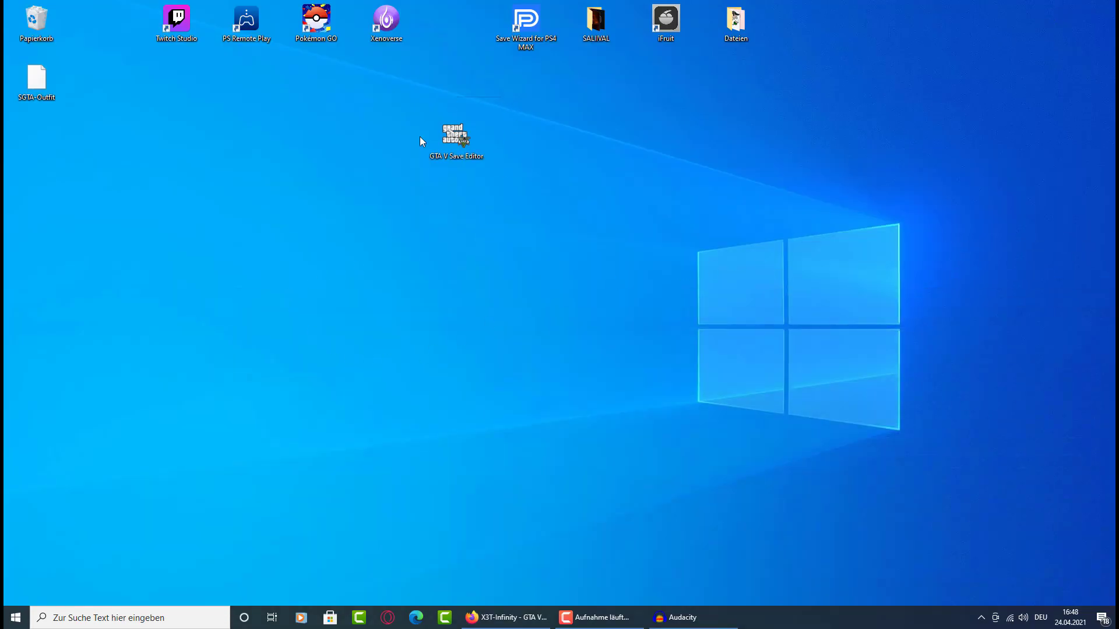
left_click_drag(502, 97, 387, 194)
left_click_drag(36, 79, 454, 50)
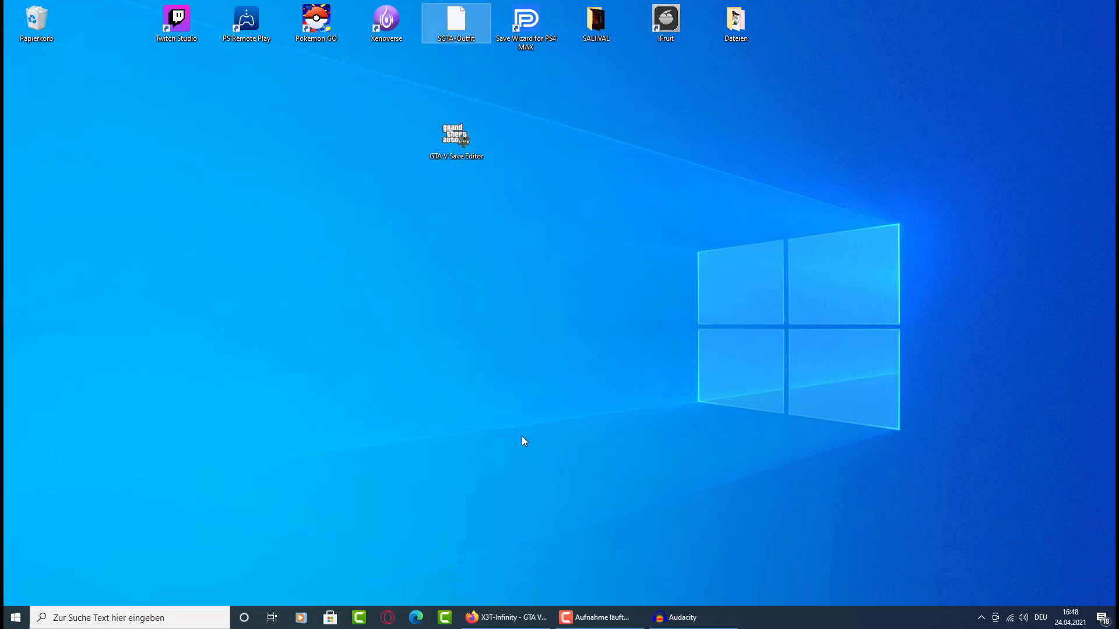
Launch GTA V Save Editor from the desktop and enter its Grand Theft Auto V editor
left_click(454, 151)
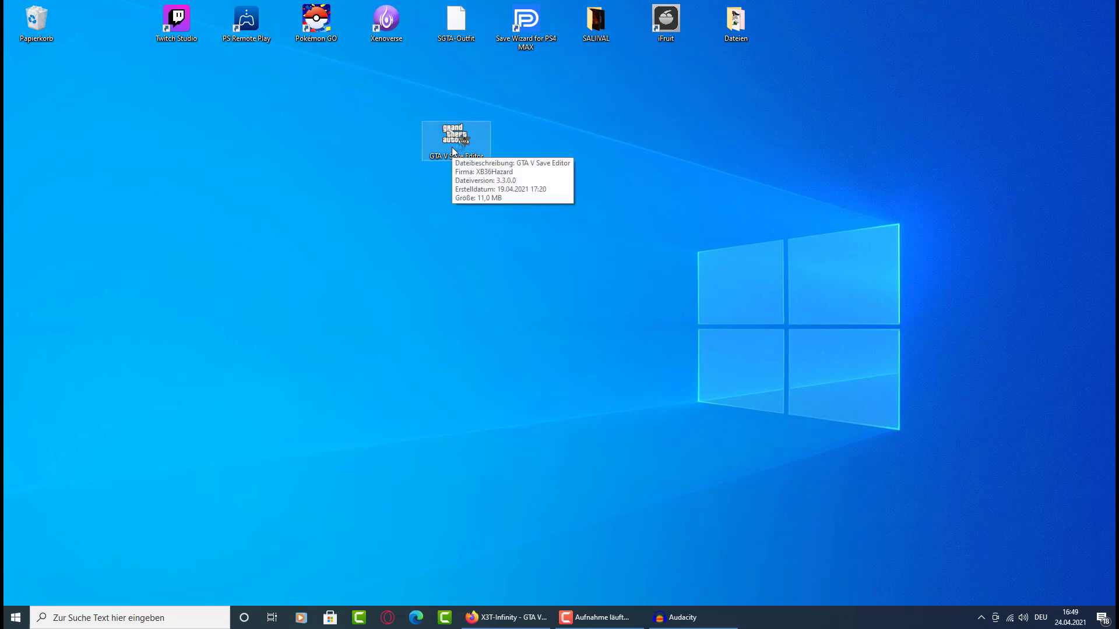
double_click(453, 150)
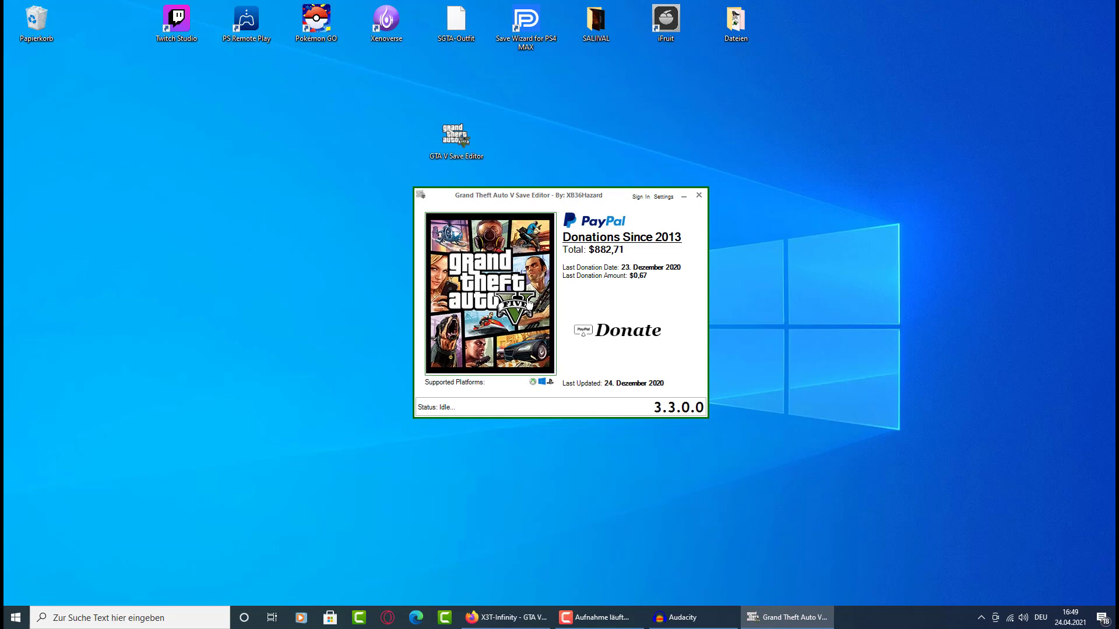
left_click(484, 314)
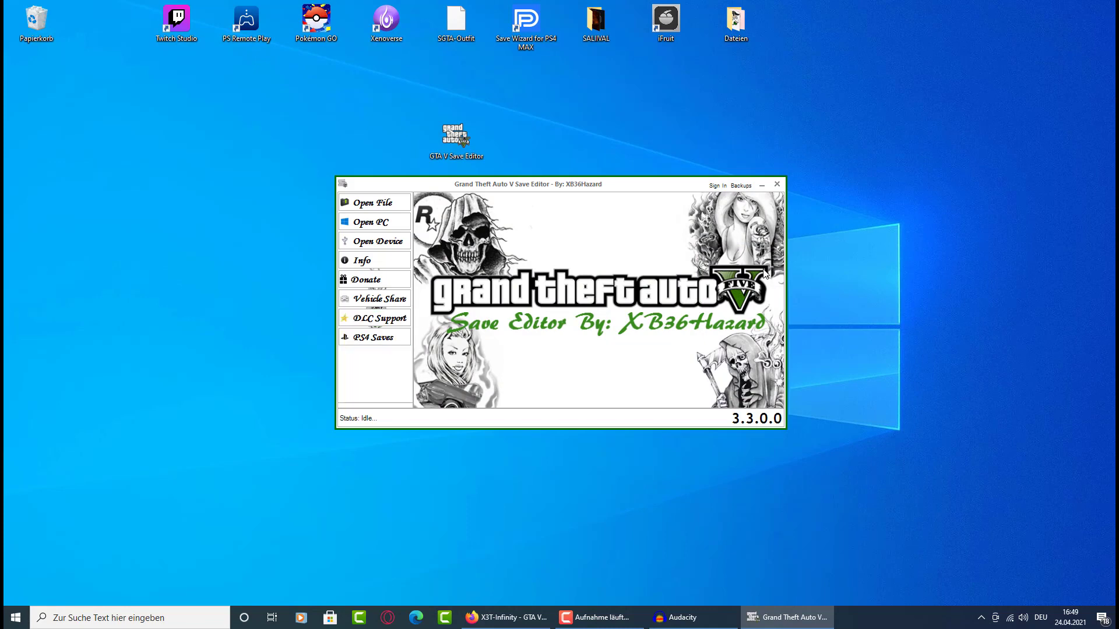
Open the SGTA-Outfit game save from the Desktop folder without making a backup
left_click(378, 212)
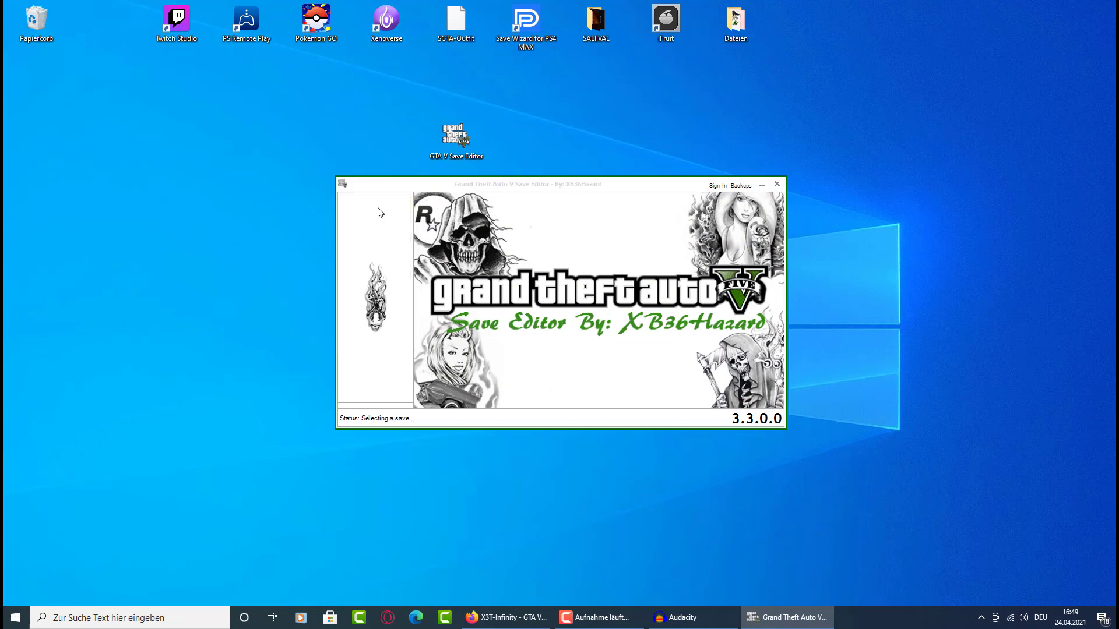
left_click(385, 395)
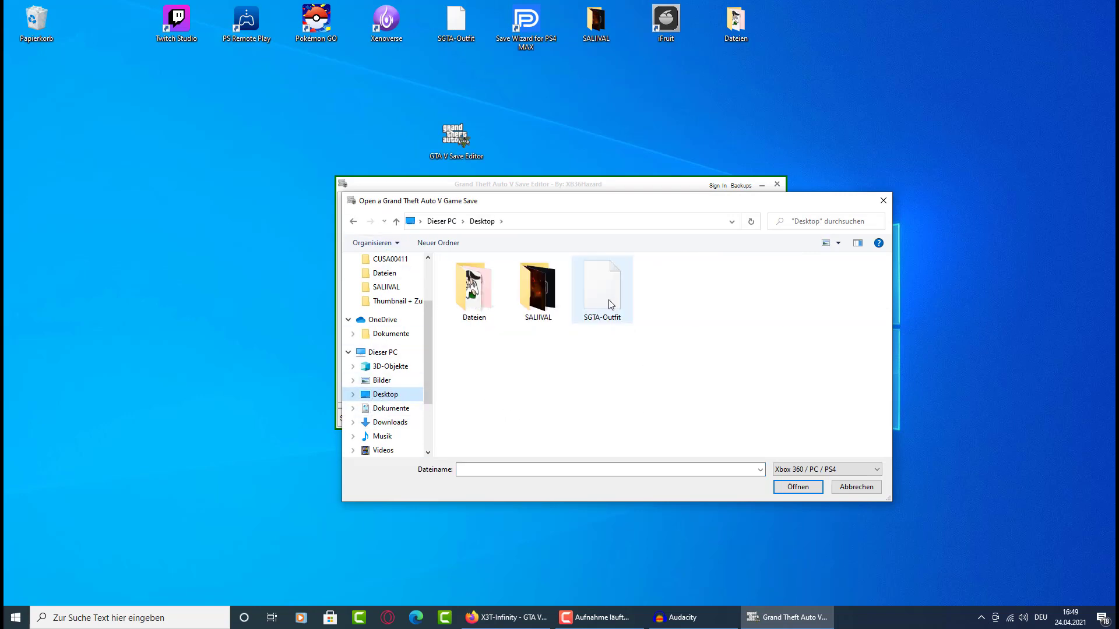
left_click(609, 301)
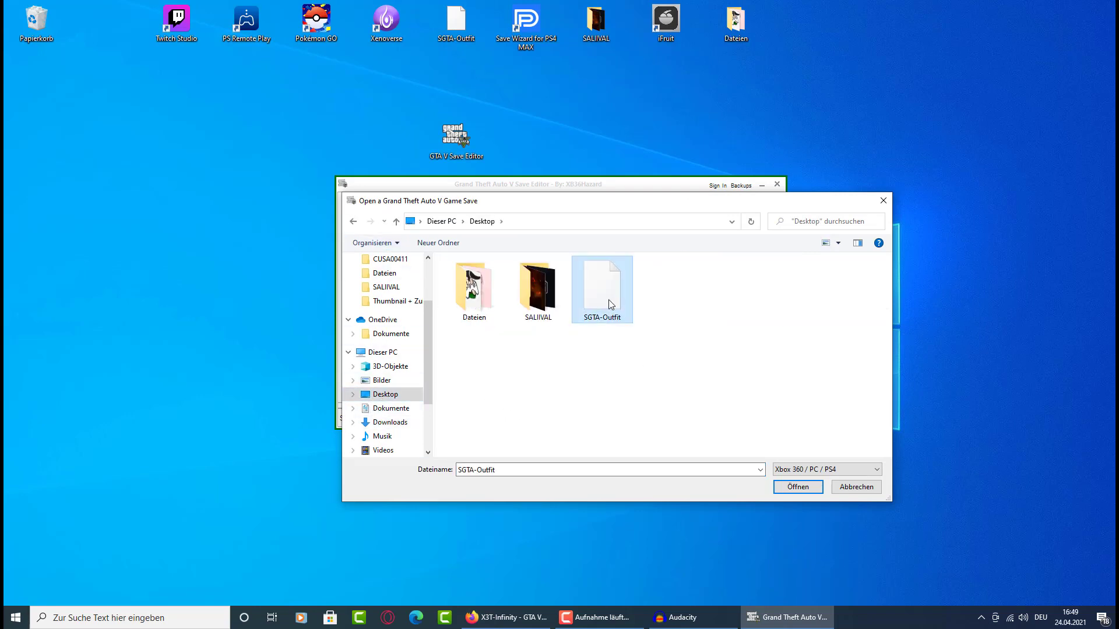
left_click(797, 487)
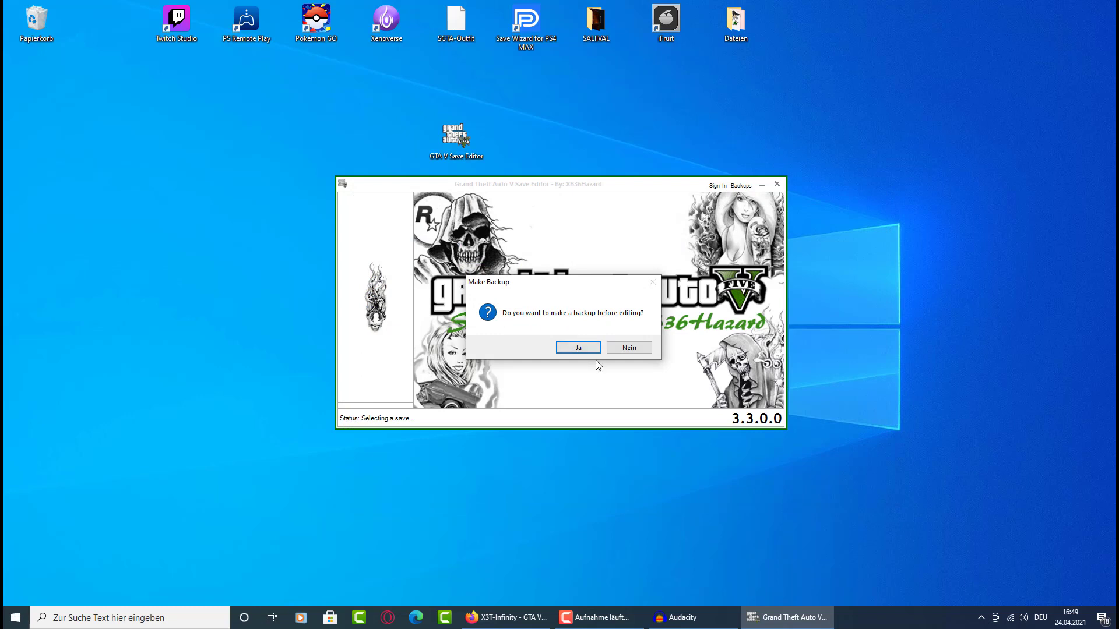
left_click(629, 349)
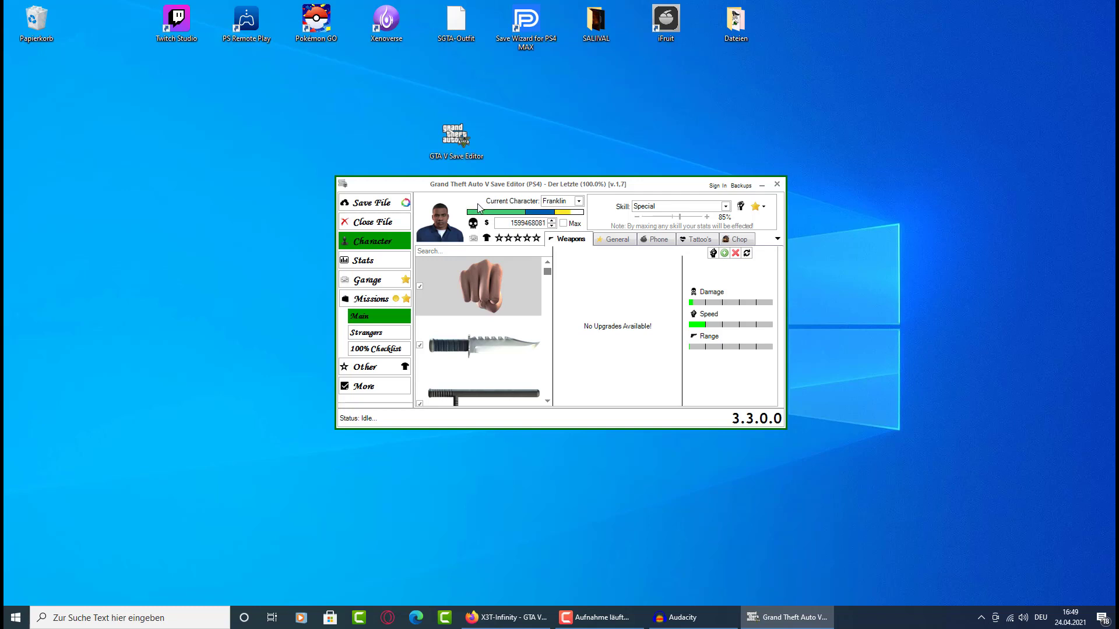
Sign in to X3T-Infinity with the remembered credentials and open the MP Overlay Ped Editor
left_click(715, 188)
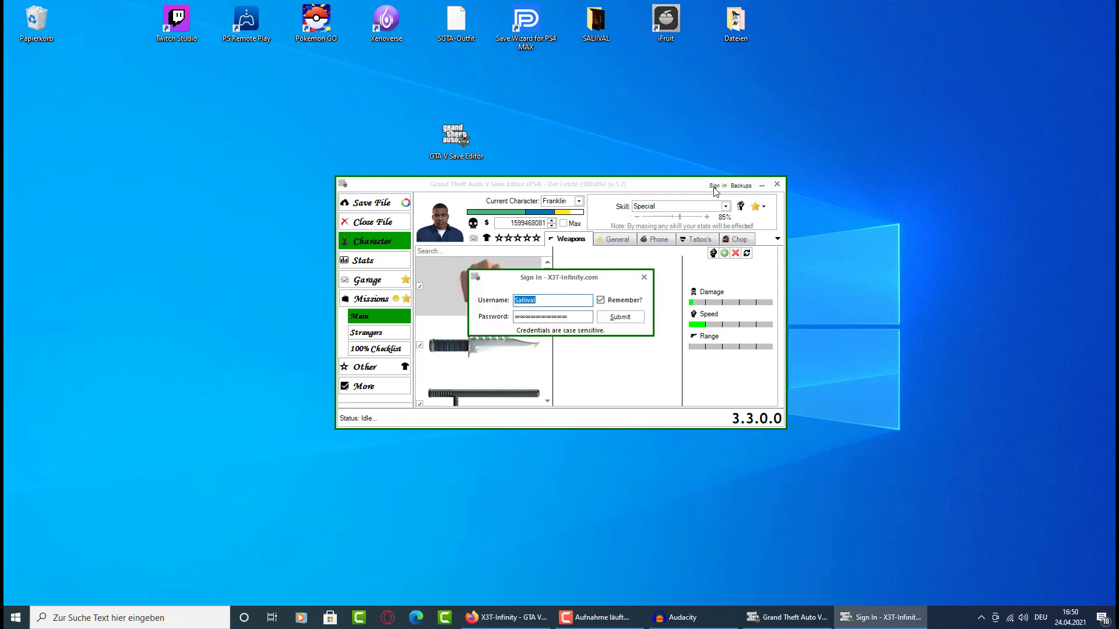
left_click(618, 320)
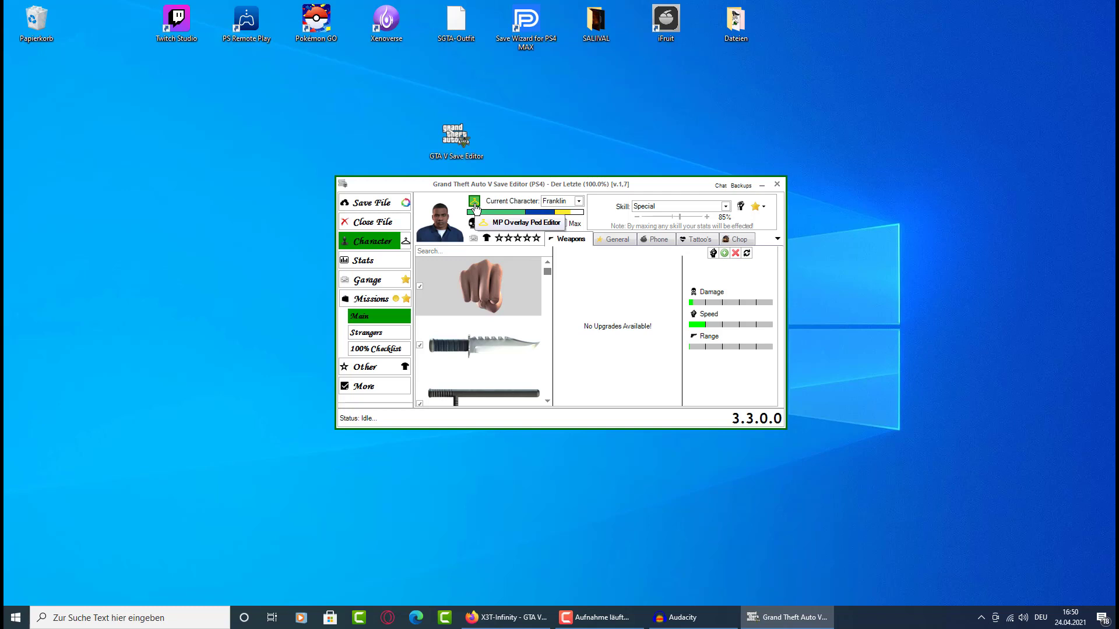
left_click(475, 207)
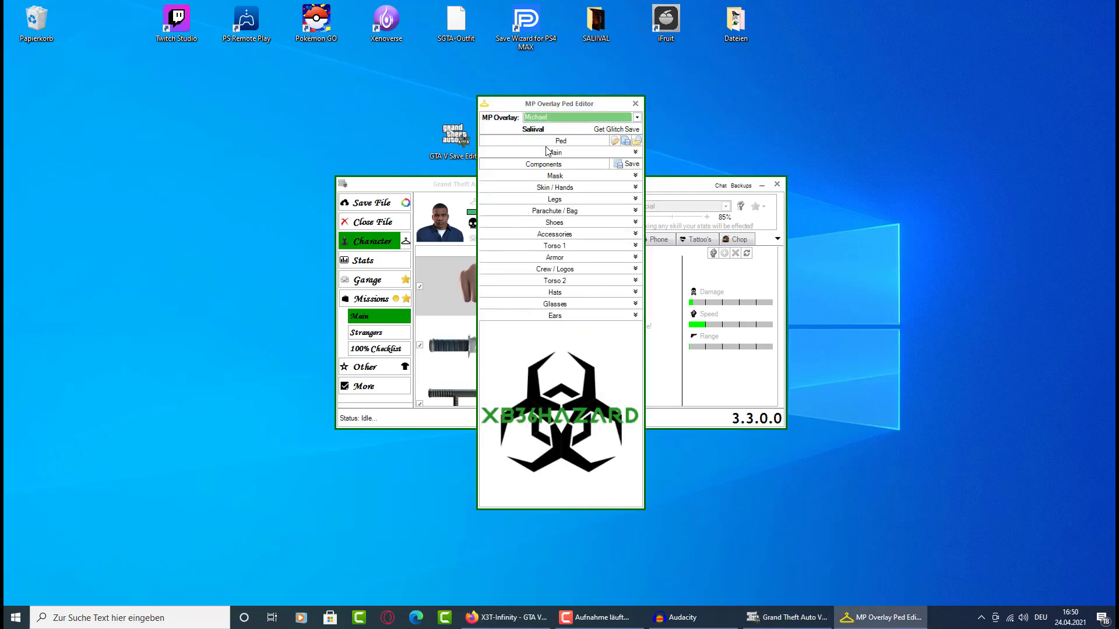
Load the Outfit_637548541941193814.MPO overlay file from the Downloads folder into the Michael ped
left_click(636, 142)
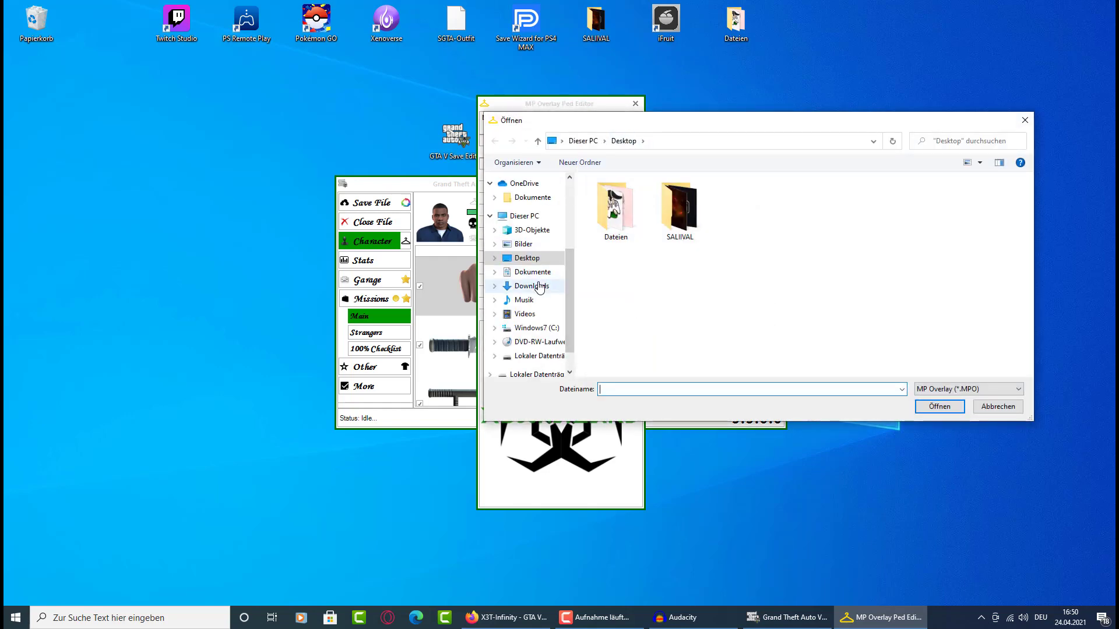
left_click(531, 286)
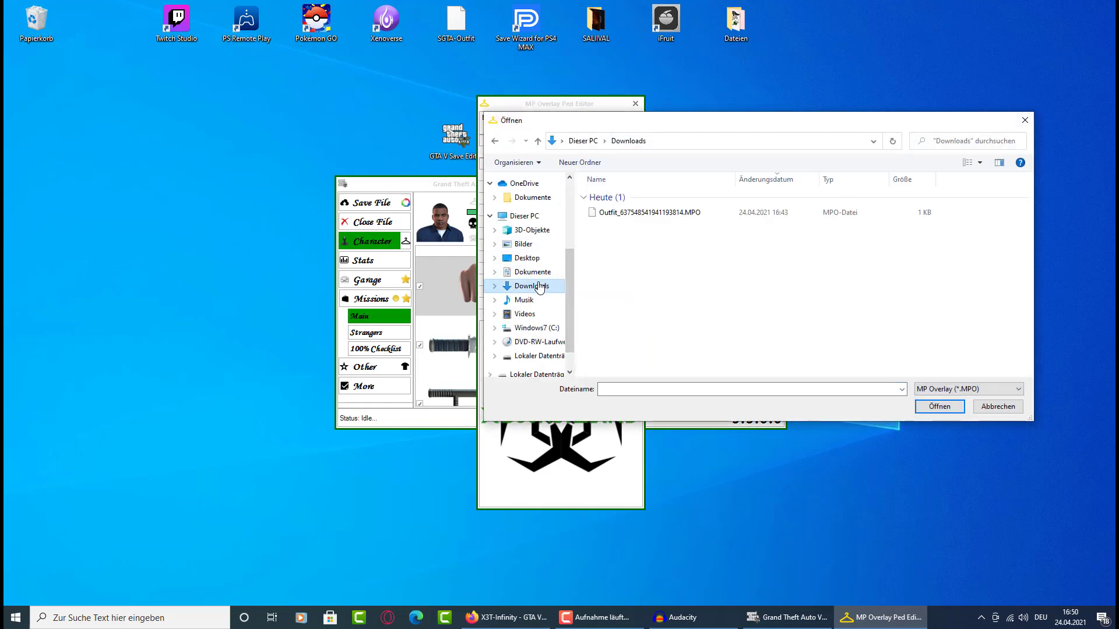
left_click(658, 213)
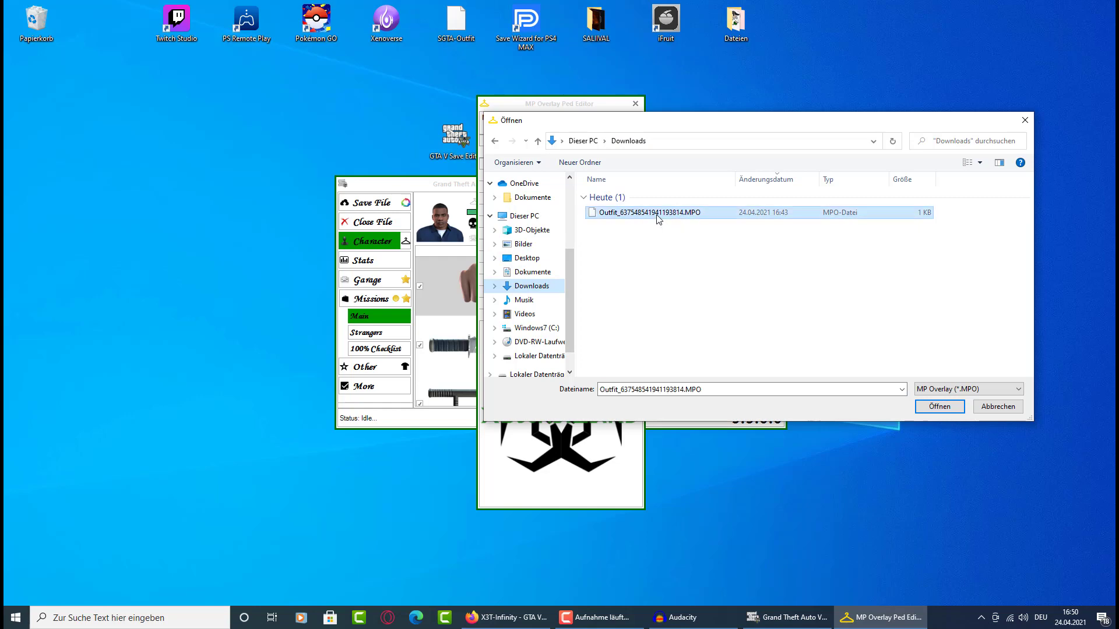
left_click(921, 407)
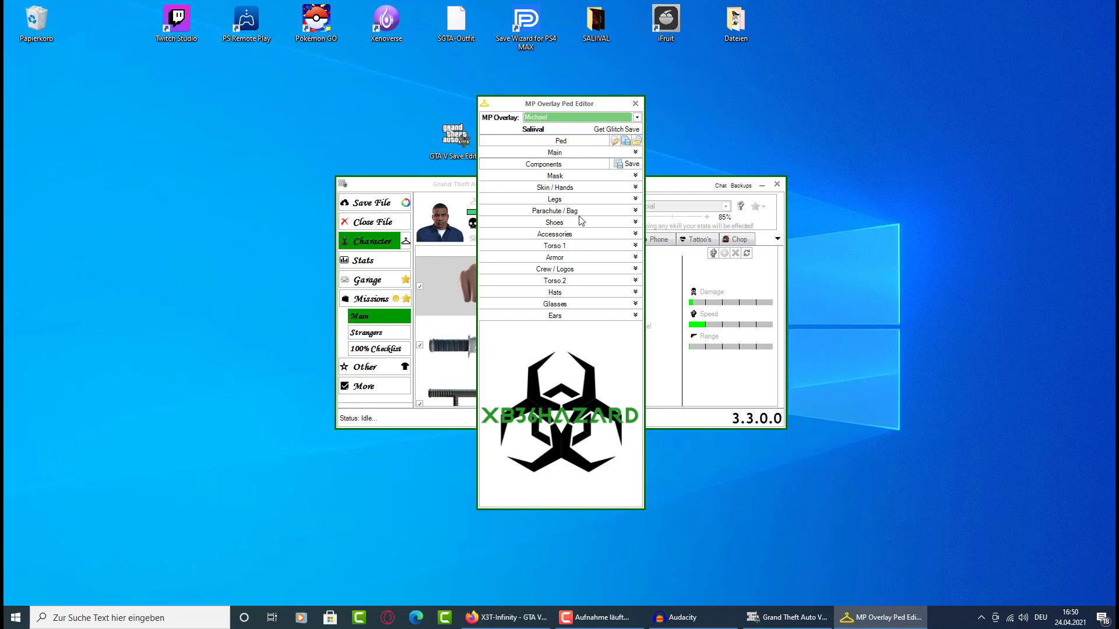
Inspect the loaded outfit's hat, its model type and model, and its legs component
left_click(572, 293)
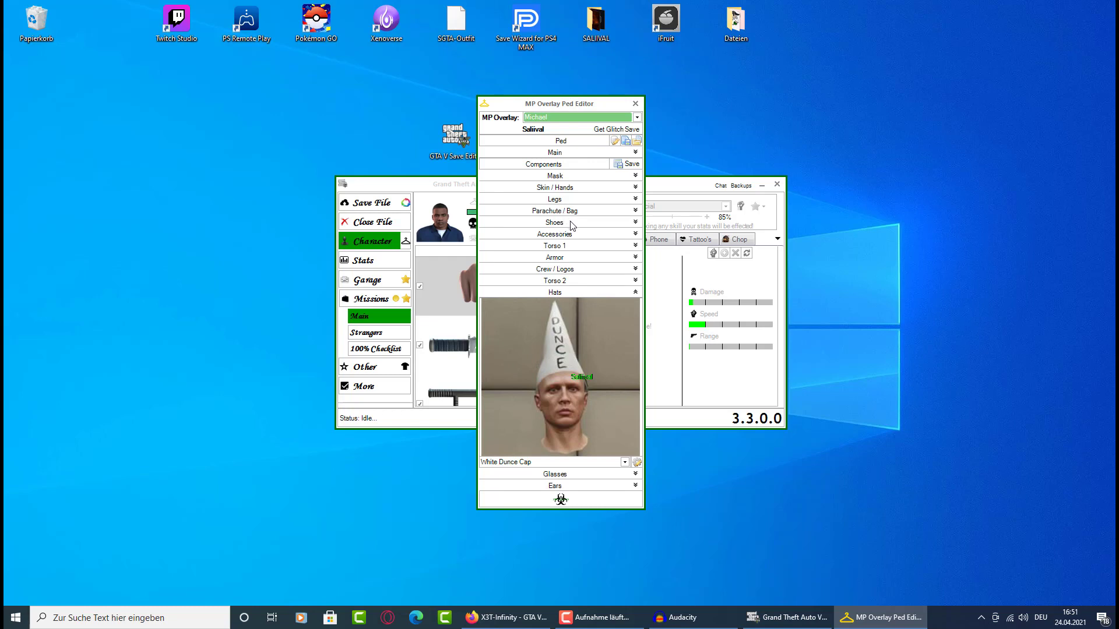
left_click(588, 153)
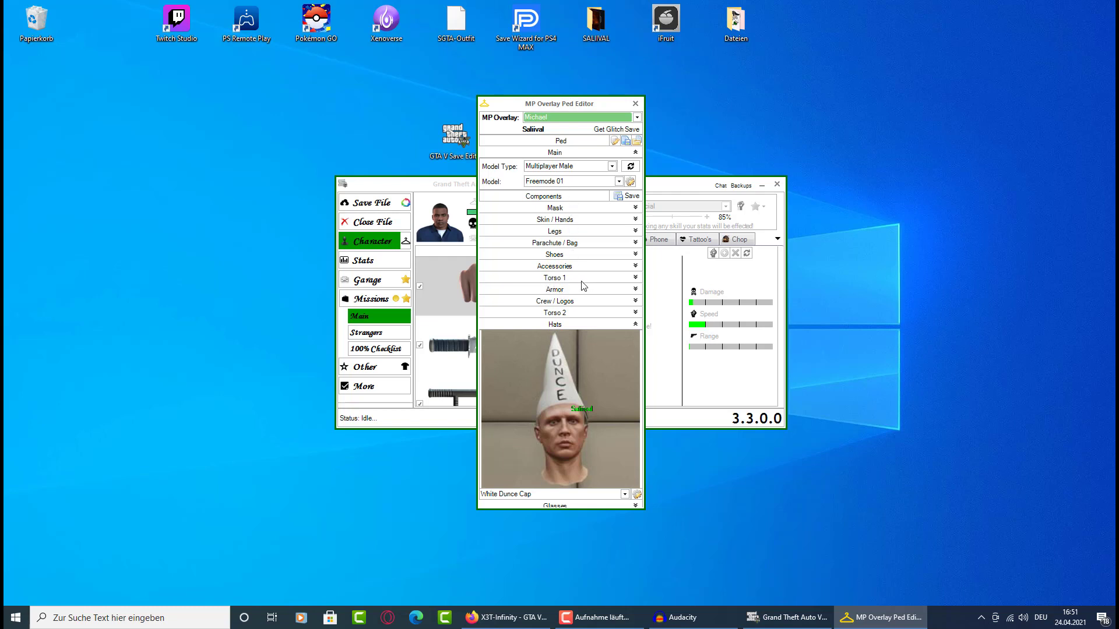
left_click(560, 230)
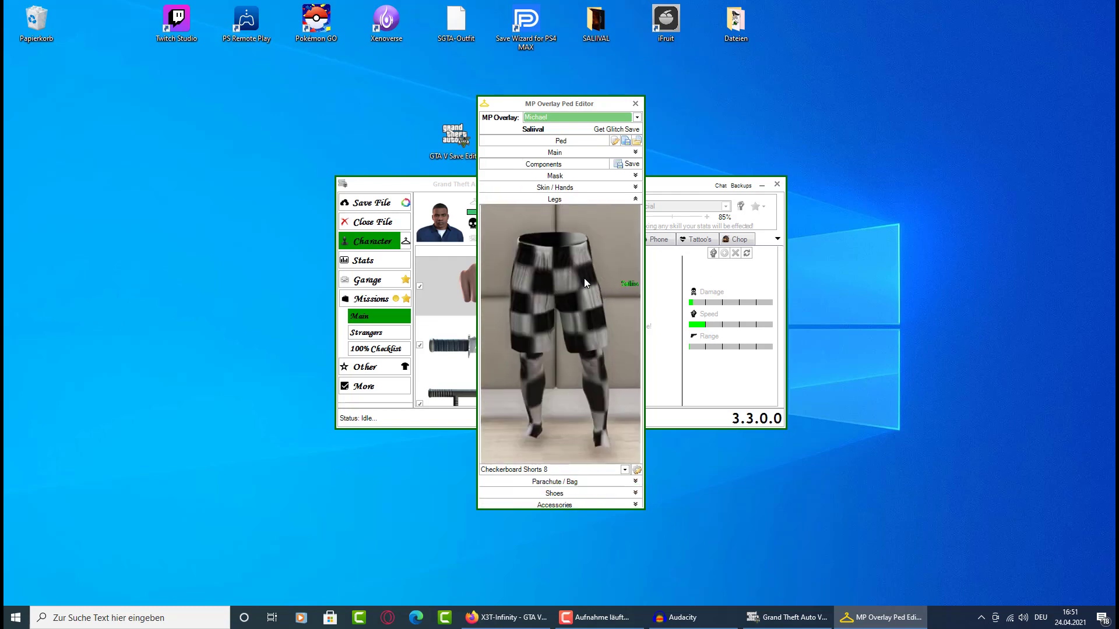
Switch the ped to the Multiplayer Female type with the Freemode 01 model and view its legs component
left_click(572, 152)
left_click(574, 168)
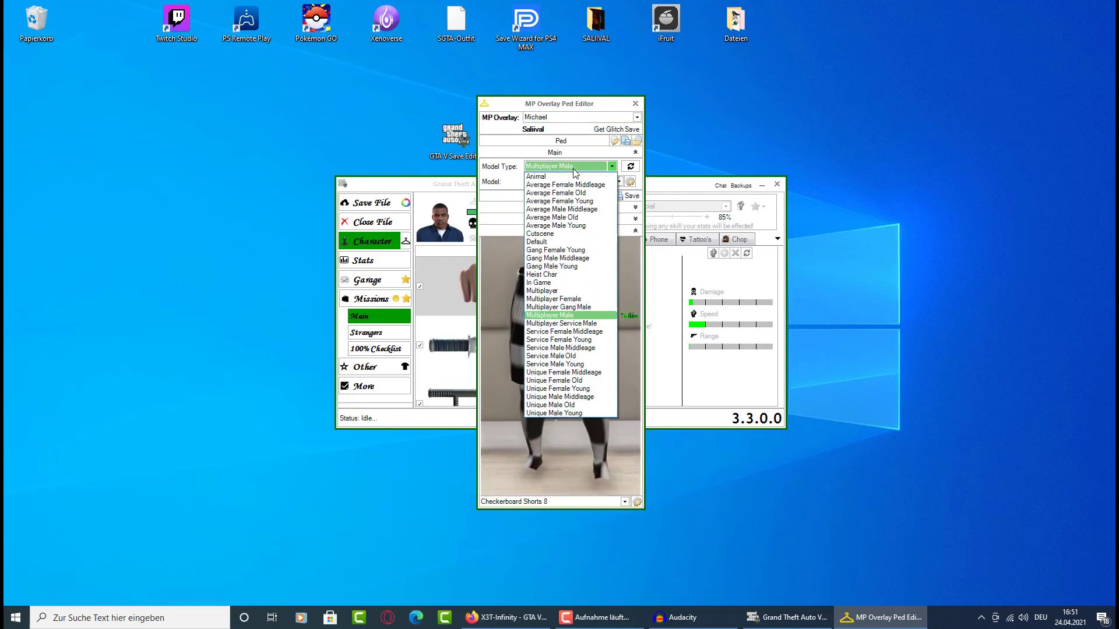
left_click(556, 298)
left_click(567, 181)
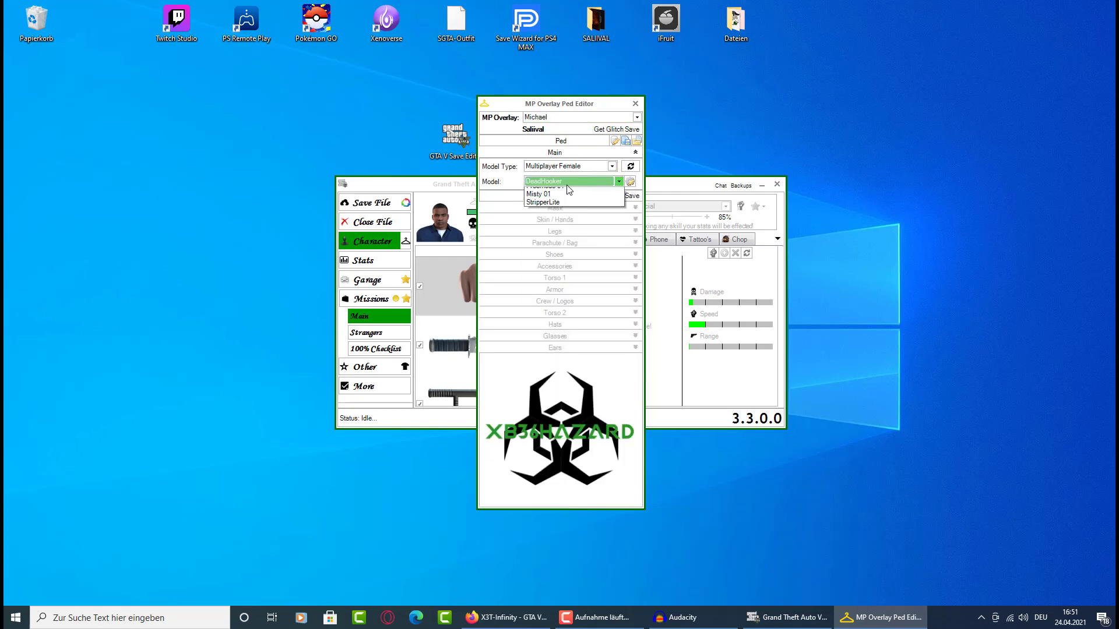
left_click(564, 211)
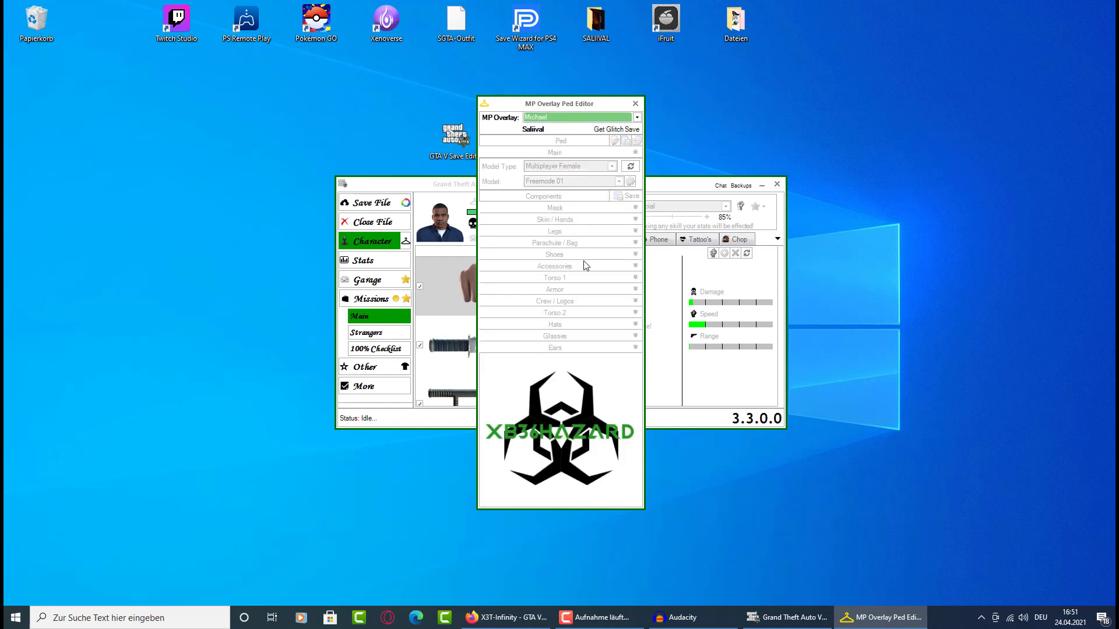
left_click(567, 231)
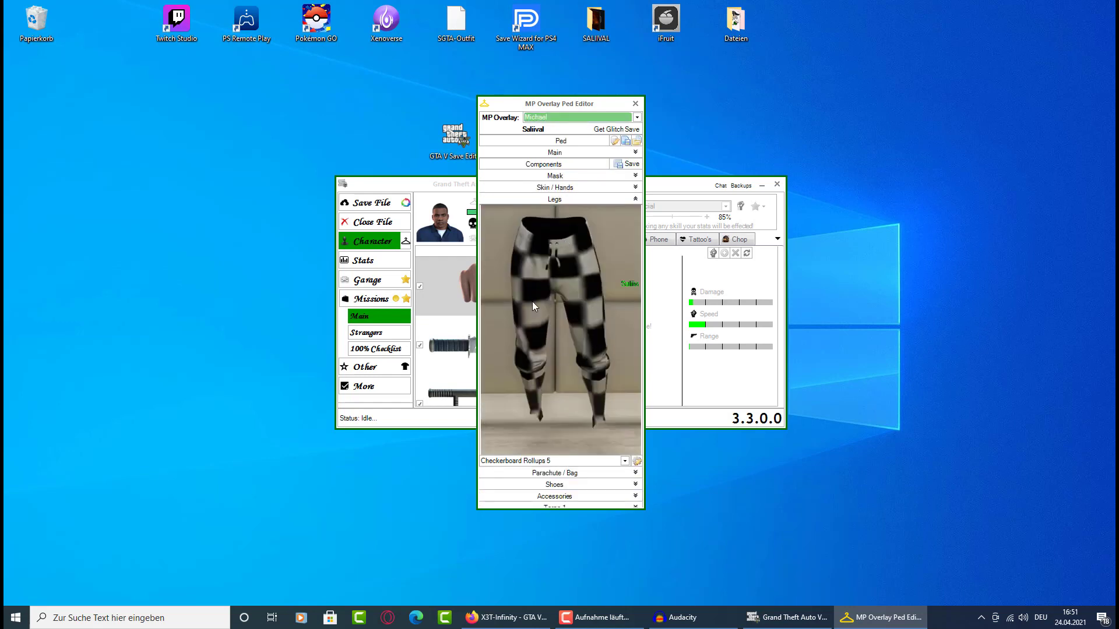
Set the ped's model type to Multiplayer Male and its model to Freemode 01
left_click(582, 152)
left_click(576, 168)
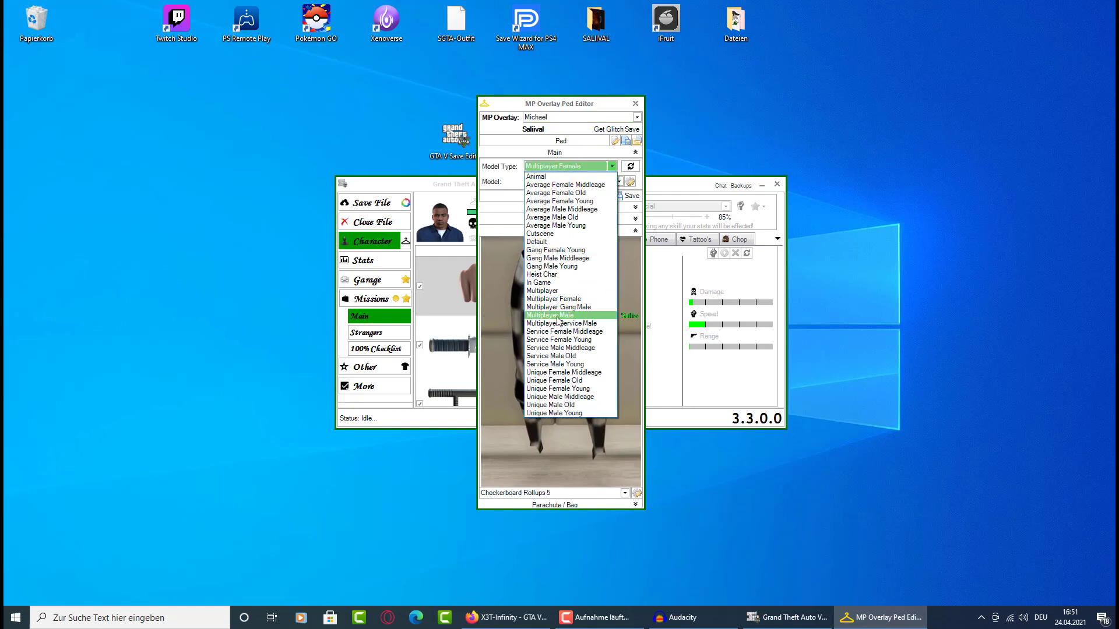
left_click(557, 315)
left_click(567, 181)
left_click(562, 235)
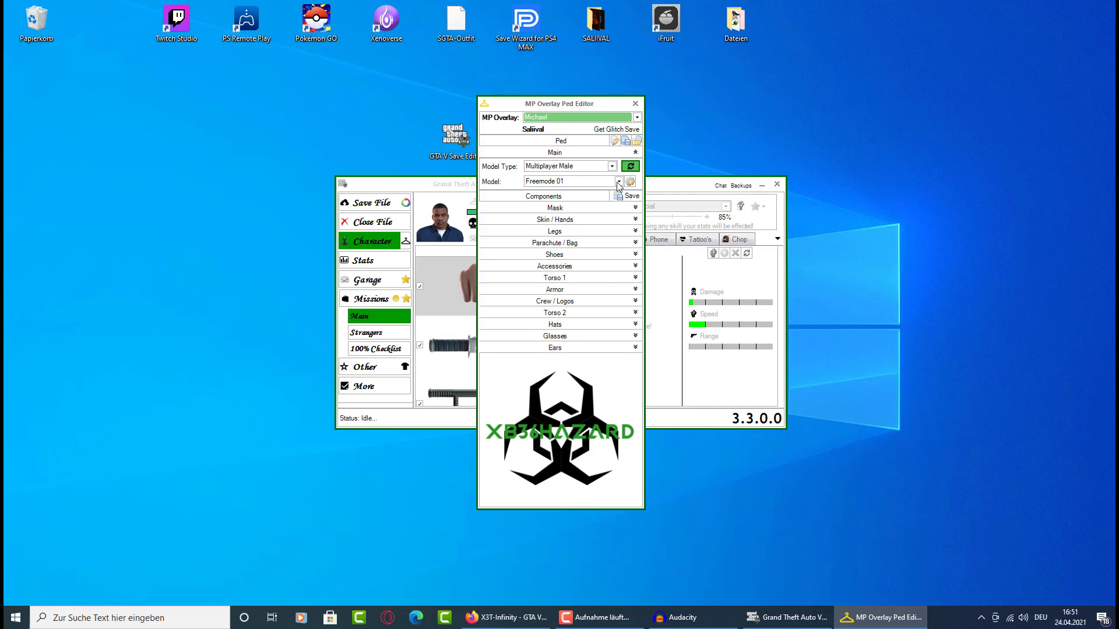
Save the outfit components, close the MP Overlay Ped Editor and save the game file
left_click(634, 200)
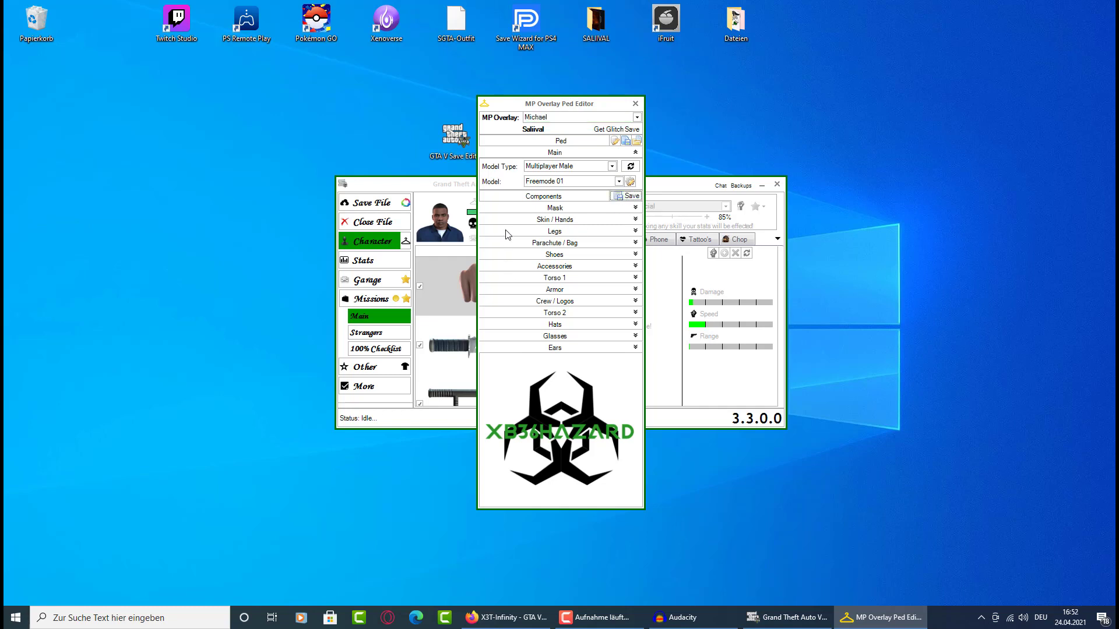
left_click(635, 104)
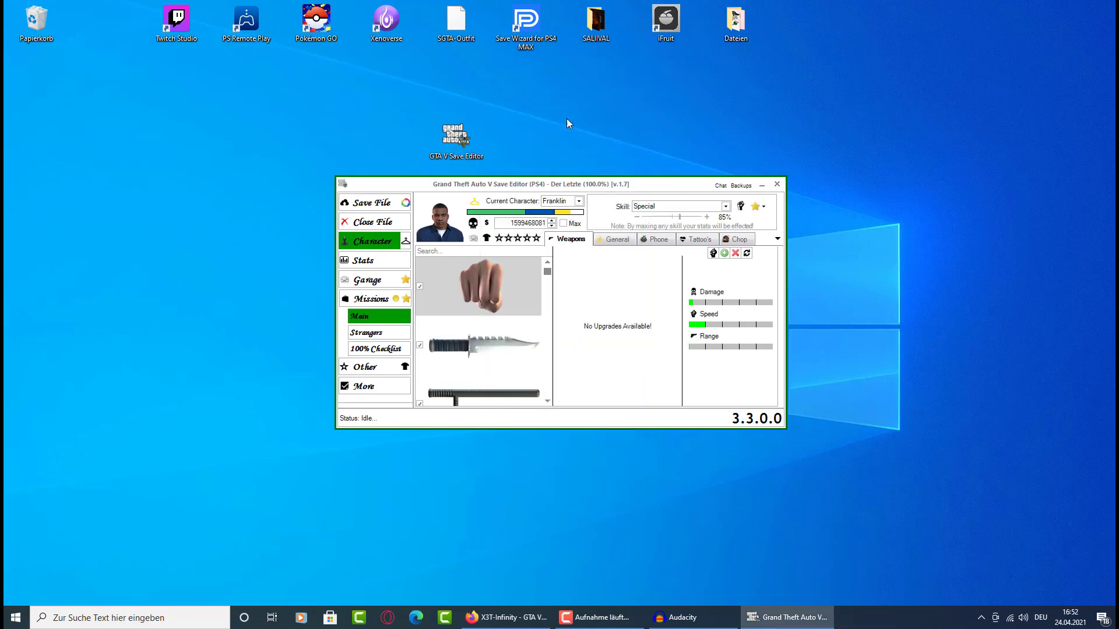
left_click(356, 204)
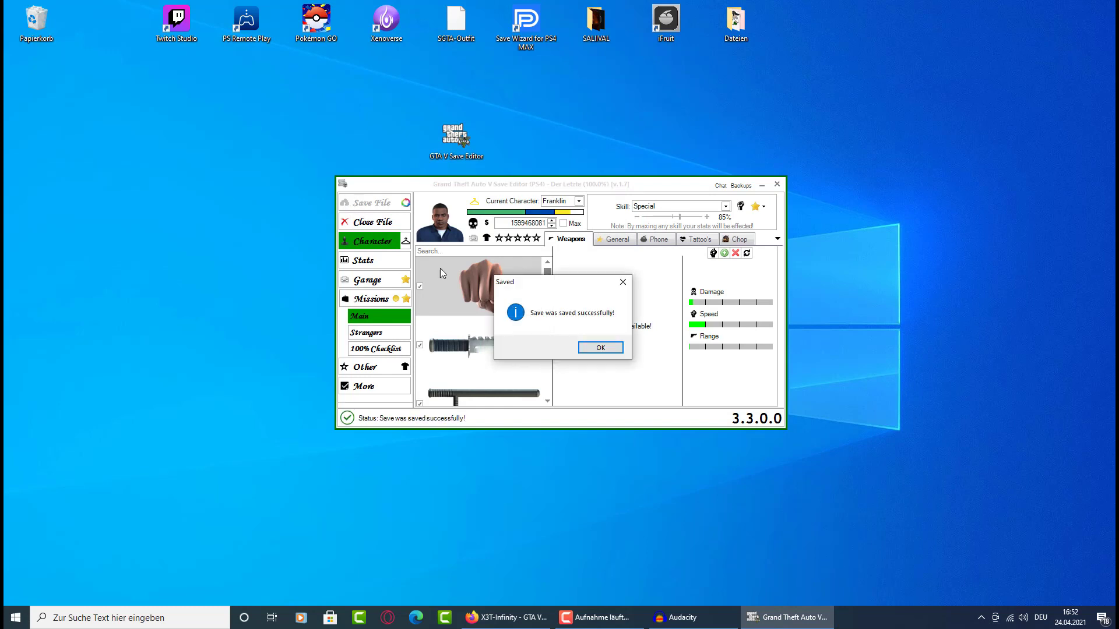
left_click(598, 349)
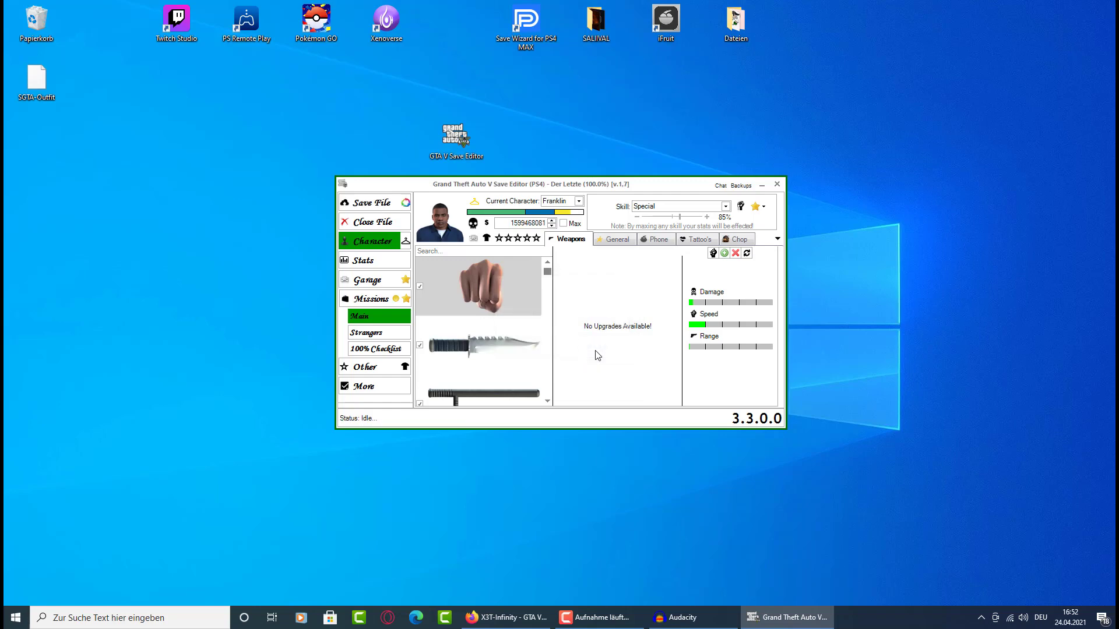
Close GTA V Save Editor and launch Save Wizard for PS4 MAX, dismissing its notice and the E: drive window
left_click(775, 185)
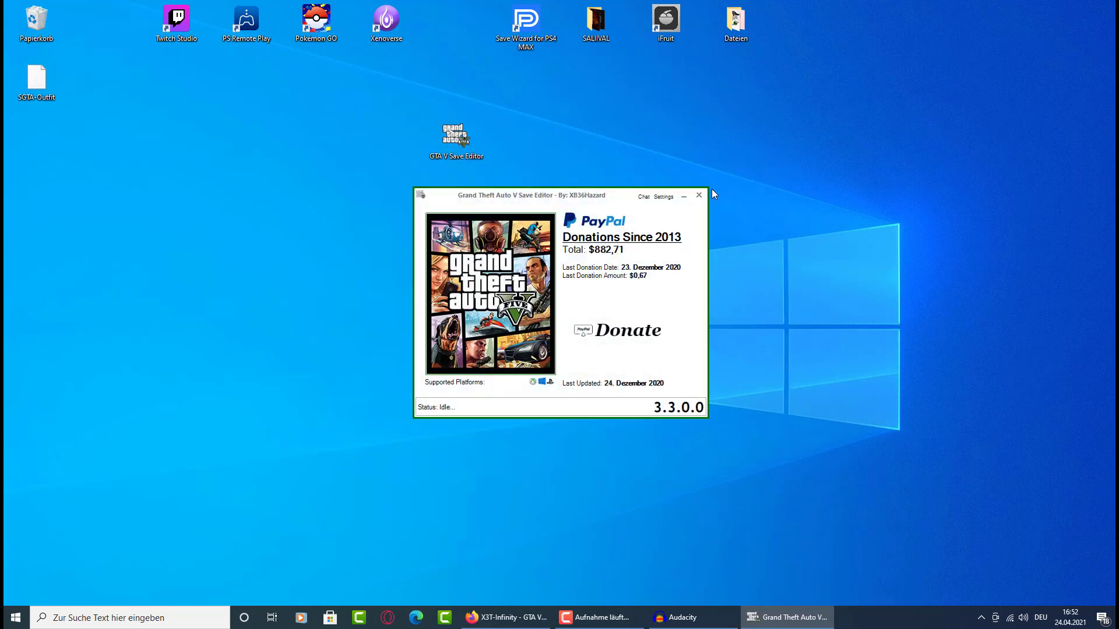
left_click(698, 194)
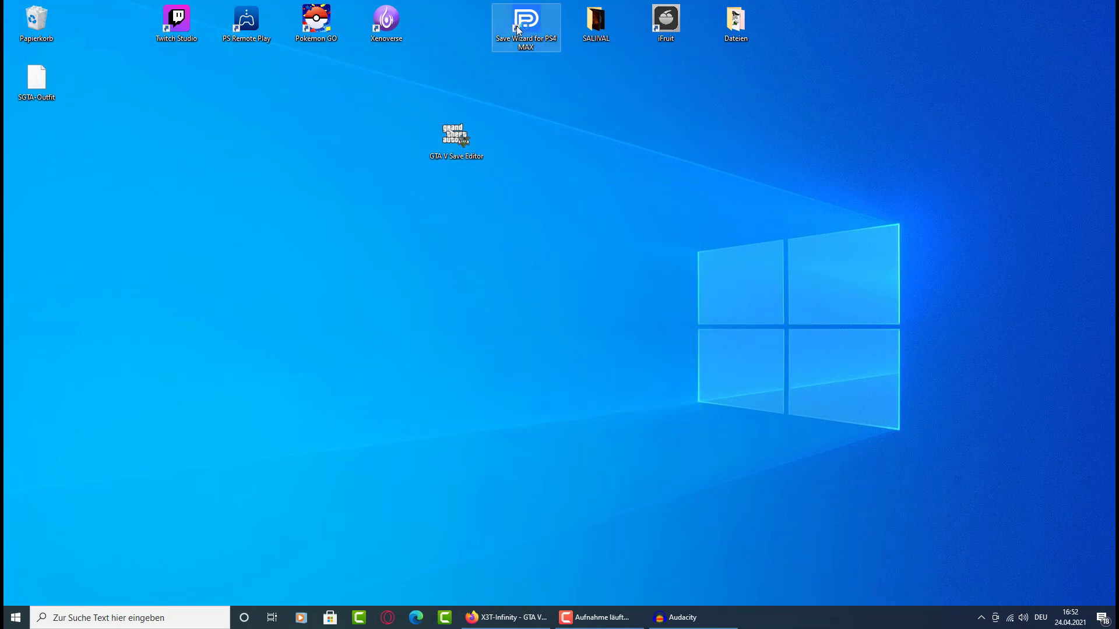
left_click(525, 49)
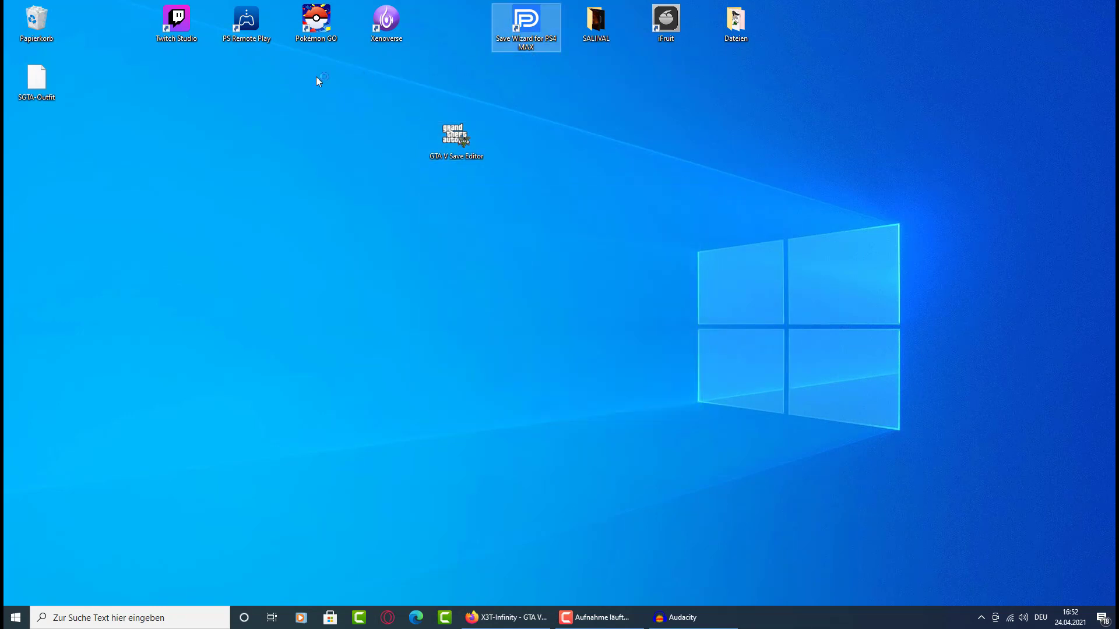
left_click(298, 82)
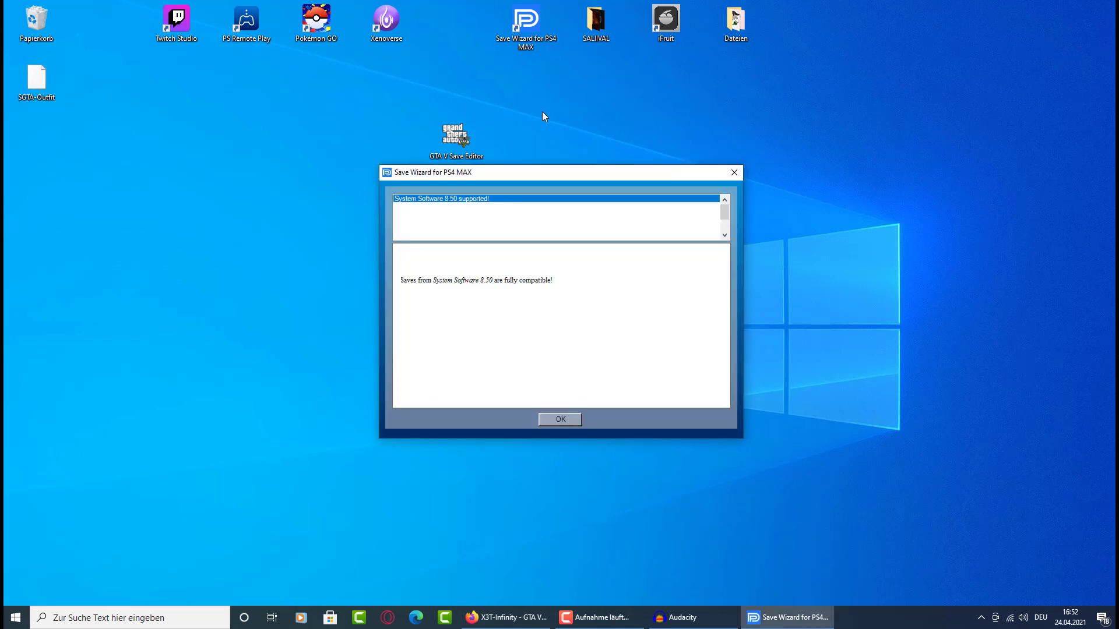
left_click(558, 420)
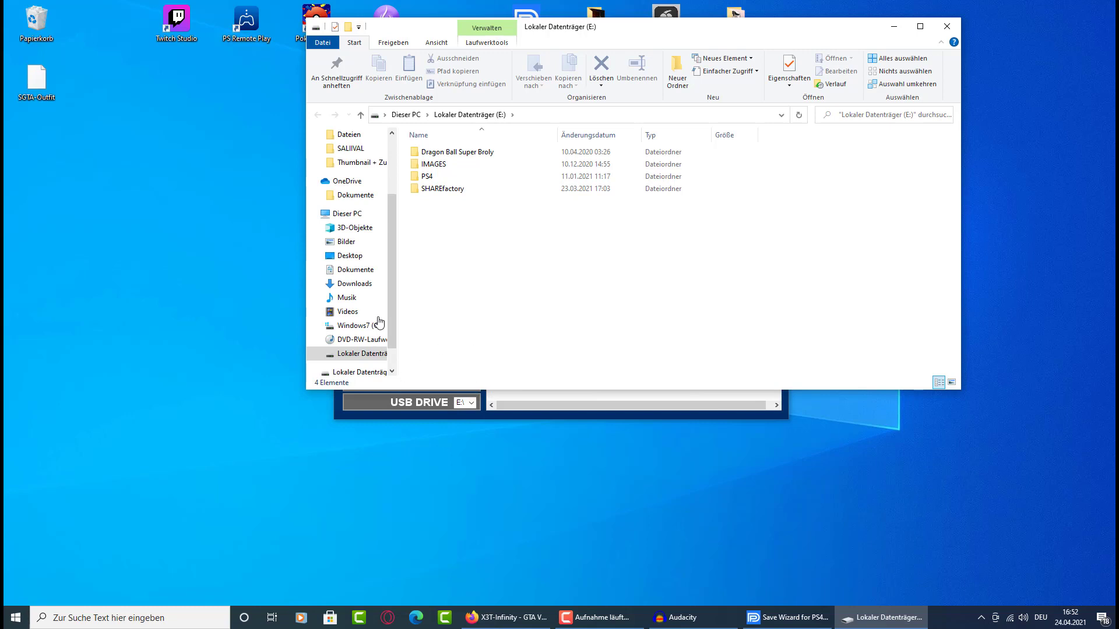
left_click(946, 26)
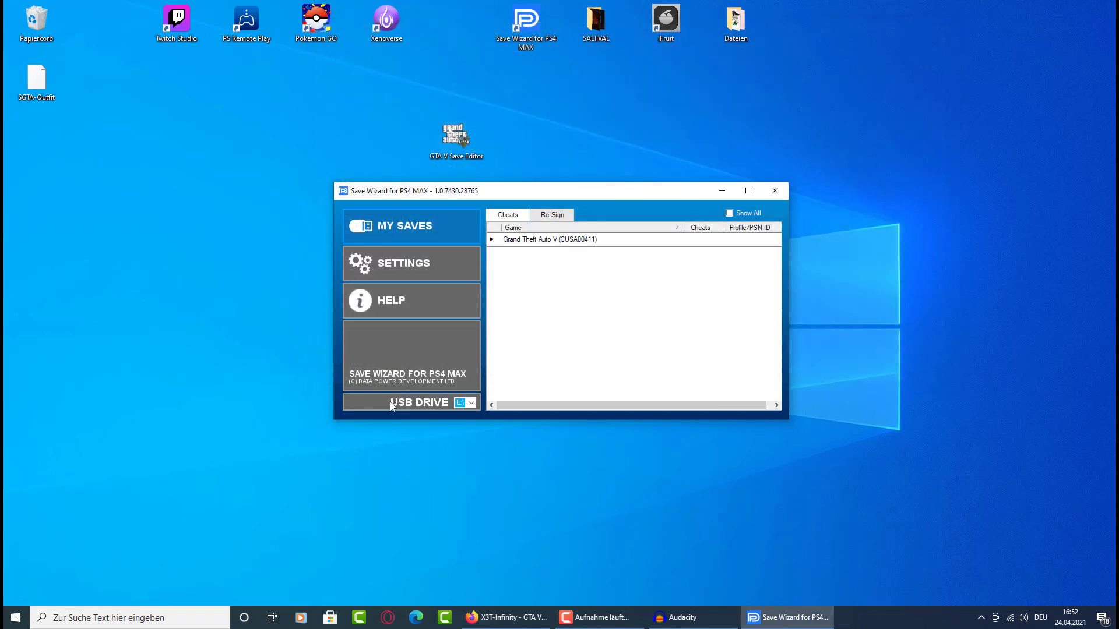
Open the first Current Game Progress save under Grand Theft Auto V (CUSA00411) in Advanced Mode
double_click(509, 241)
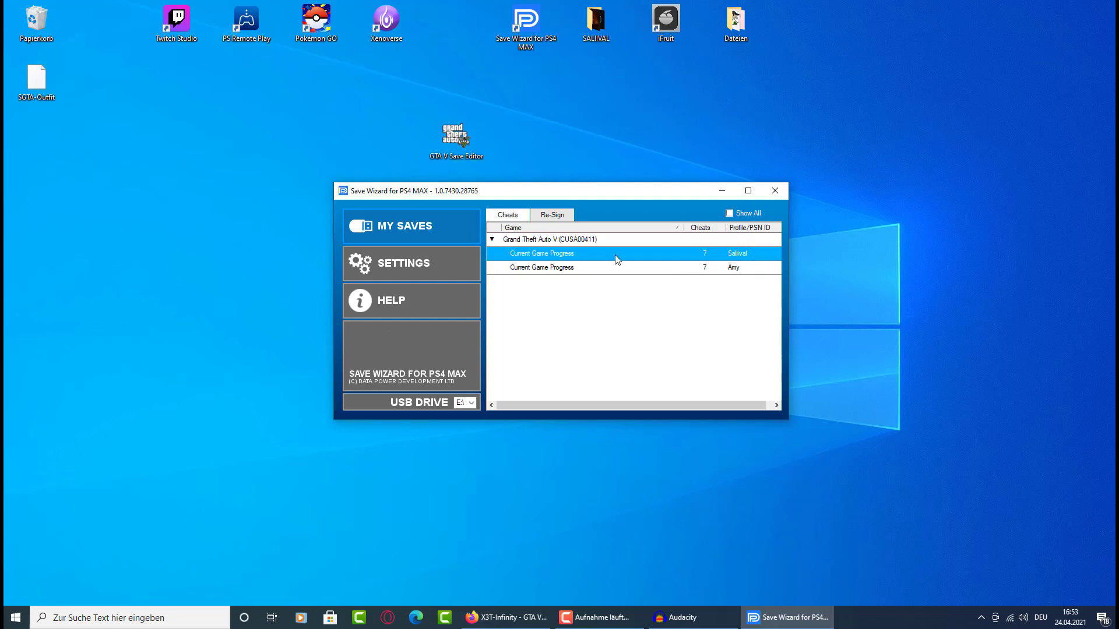
right_click(555, 255)
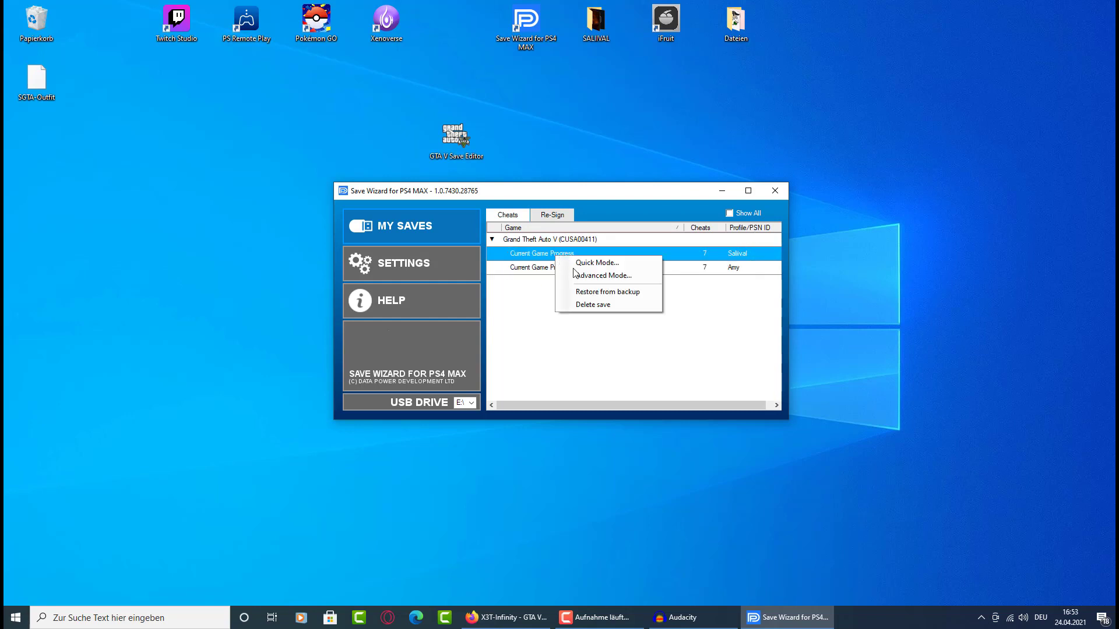
left_click(578, 275)
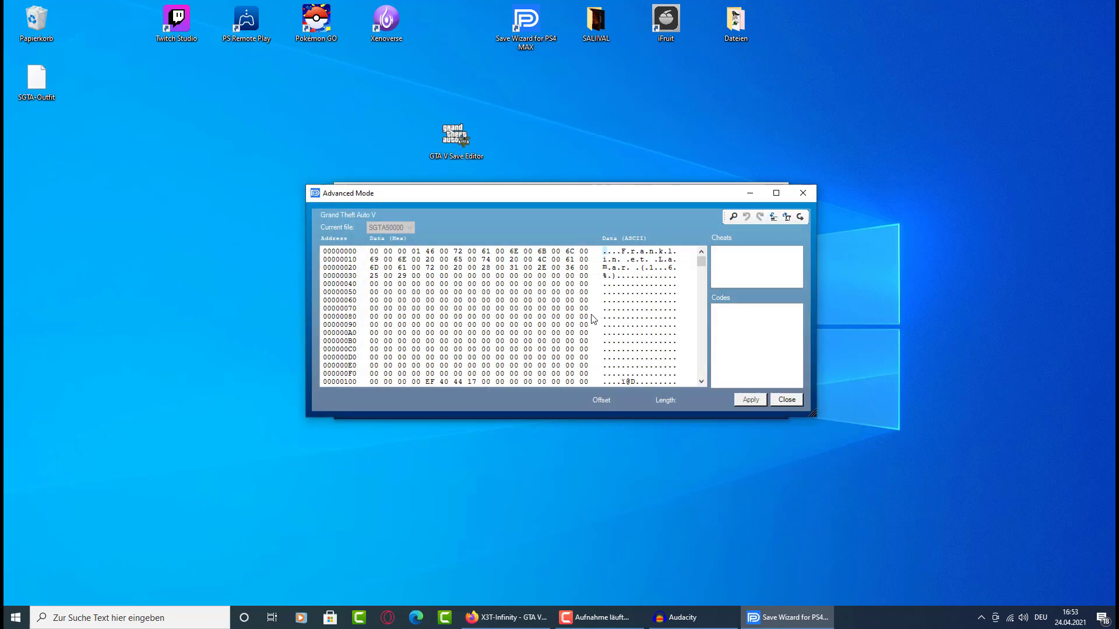
Import the SGTA-Outfit file from the Desktop folder into the opened save and apply the modifications
left_click(800, 219)
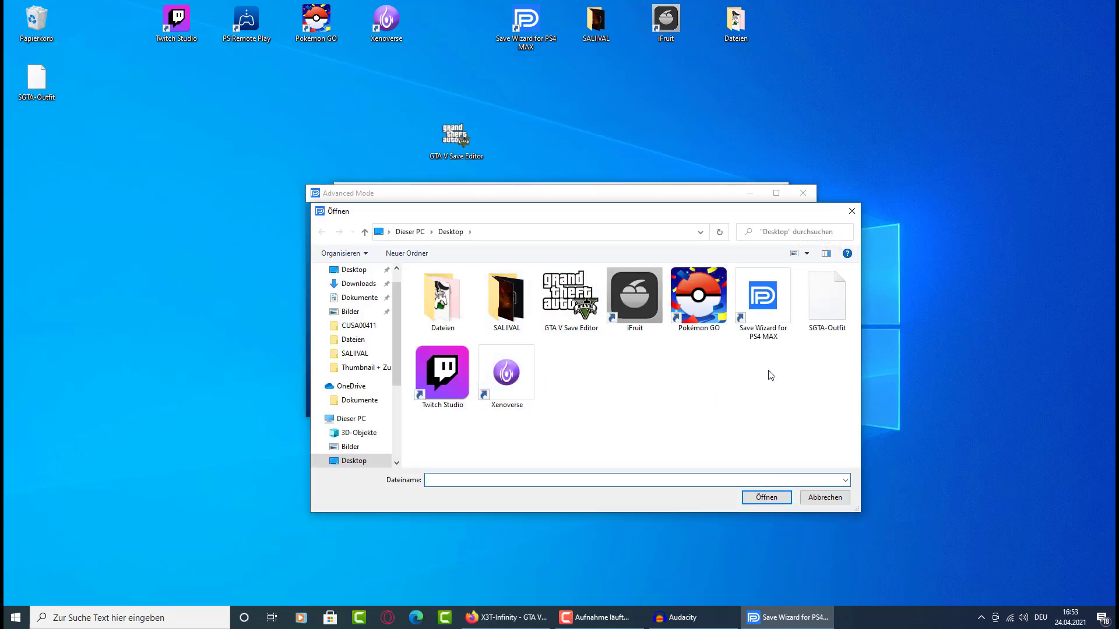
left_click(819, 313)
left_click(767, 497)
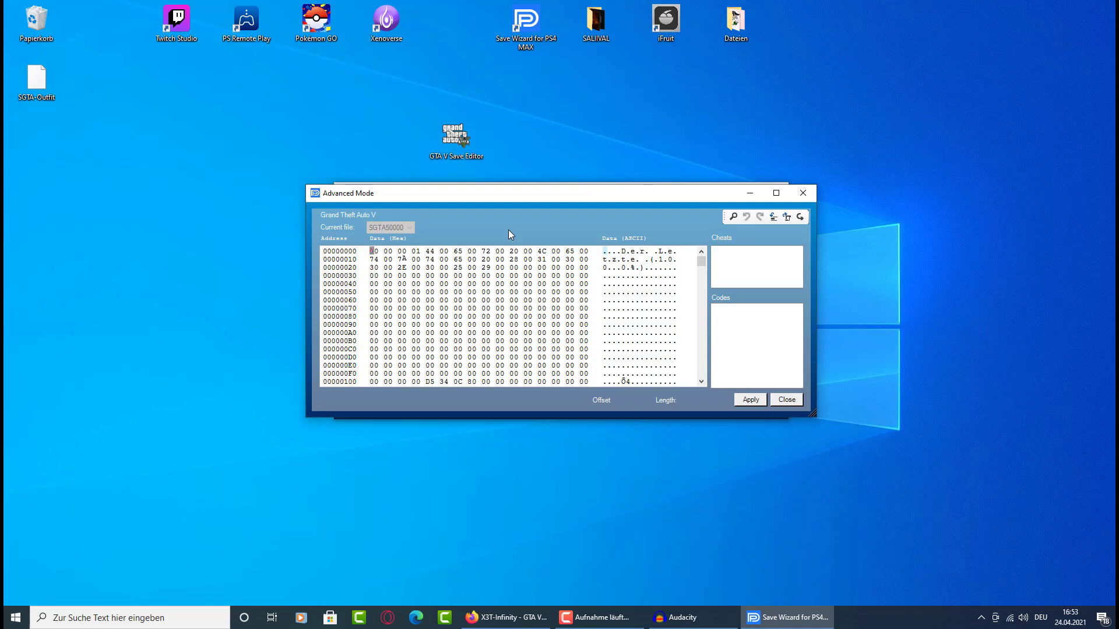
left_click(752, 400)
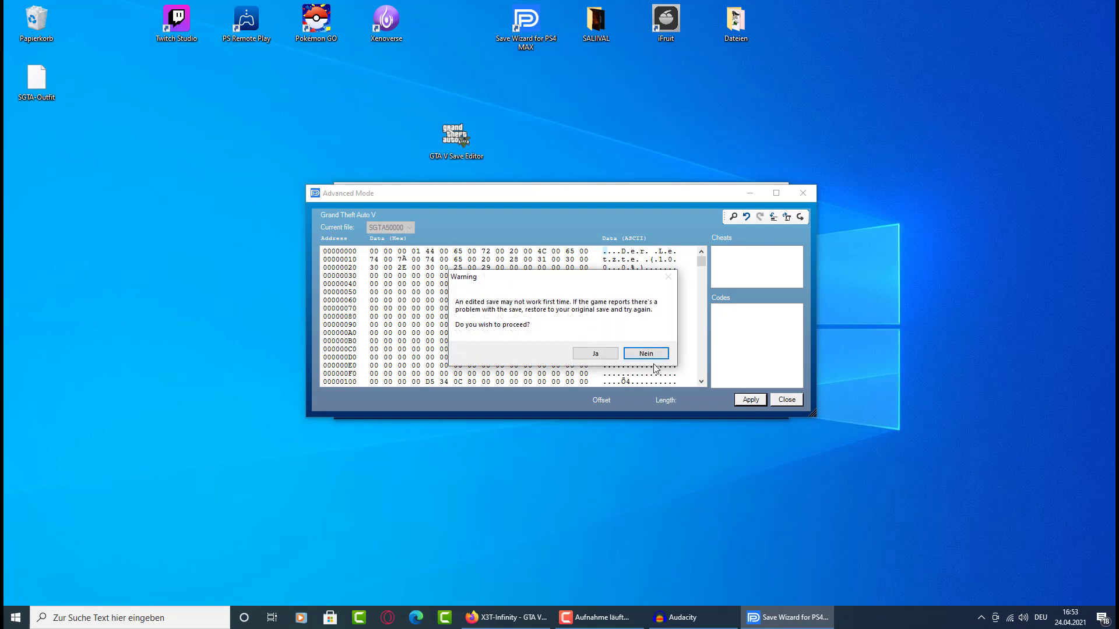
left_click(596, 354)
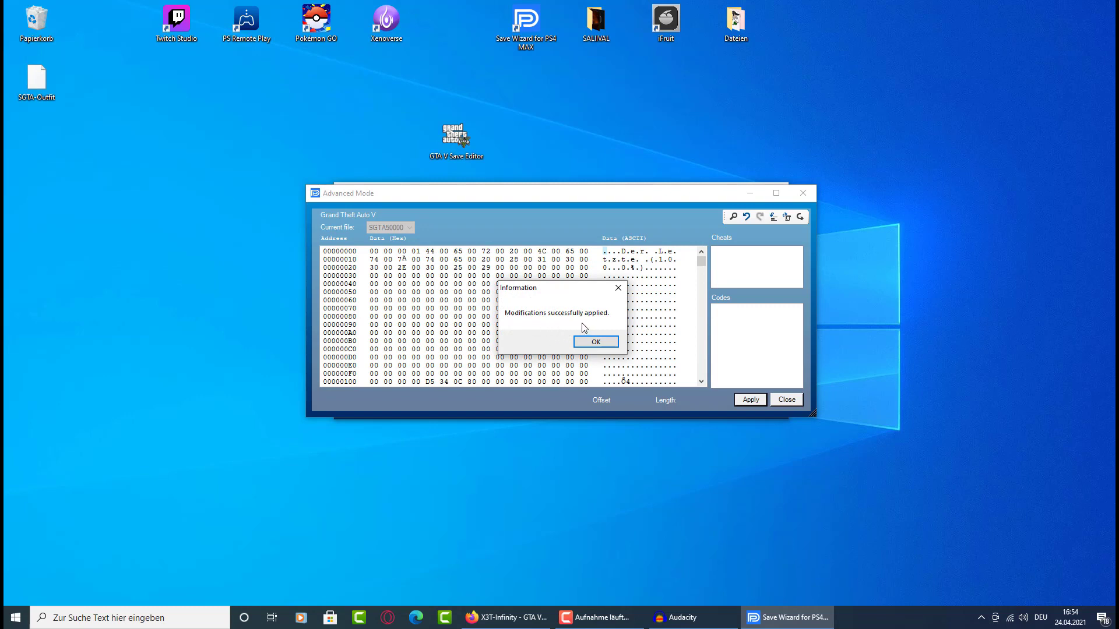
left_click(603, 346)
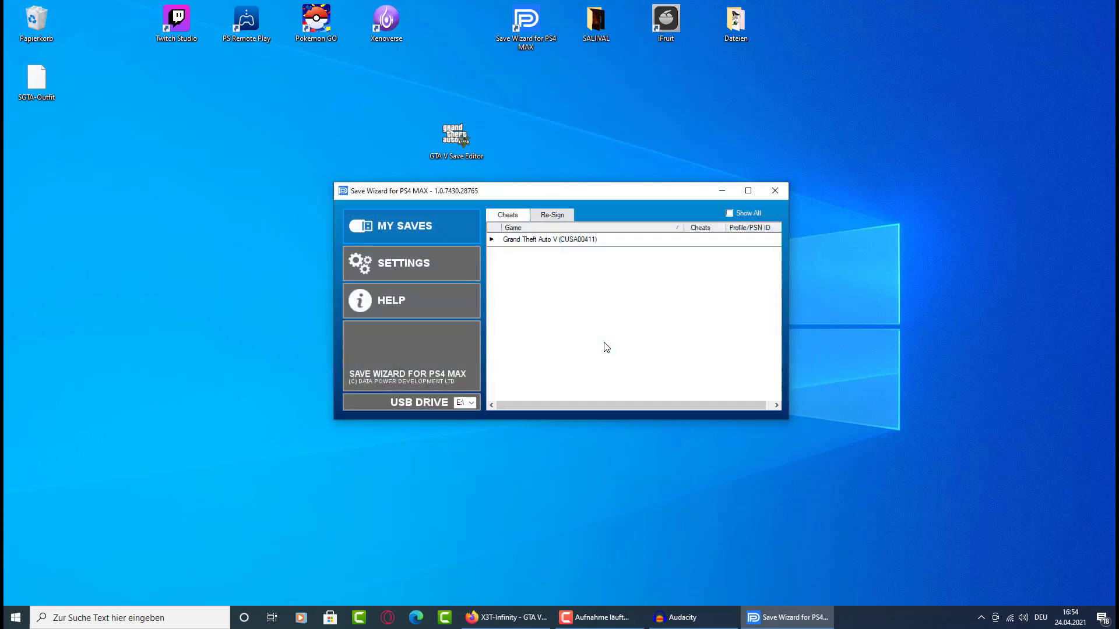